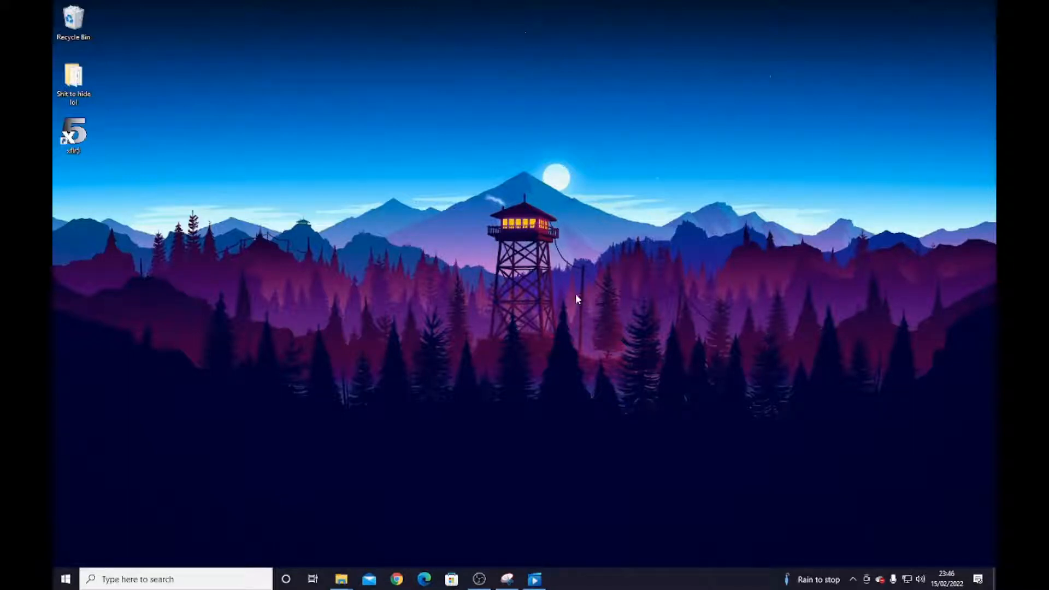
In Microsoft Edge, find the XFLR5 website and download the latest version, xflr5_6.54_win64.zip, from SourceForge
click(424, 579)
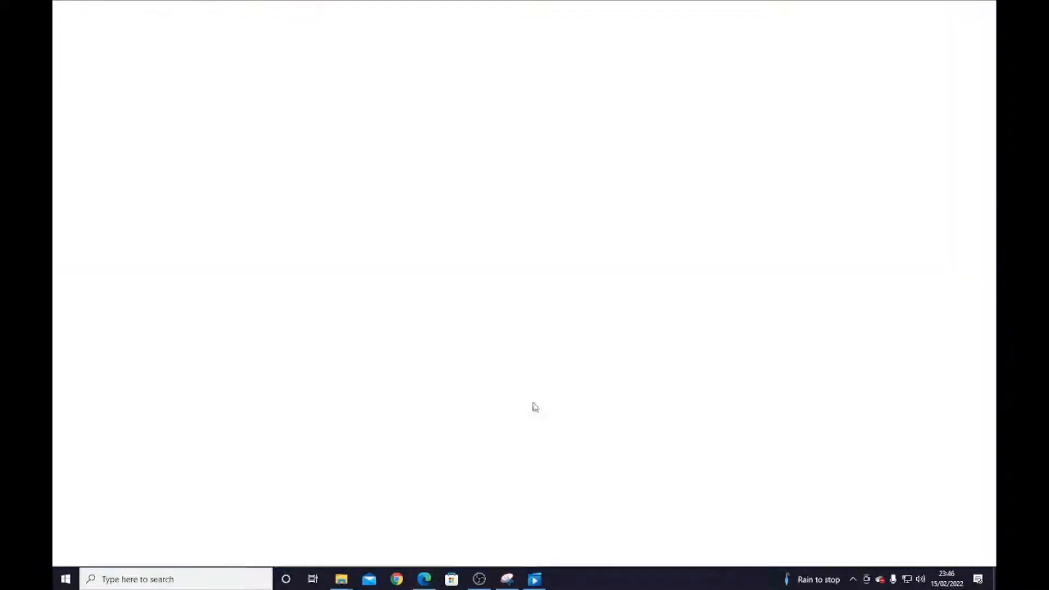
text(xflr5)
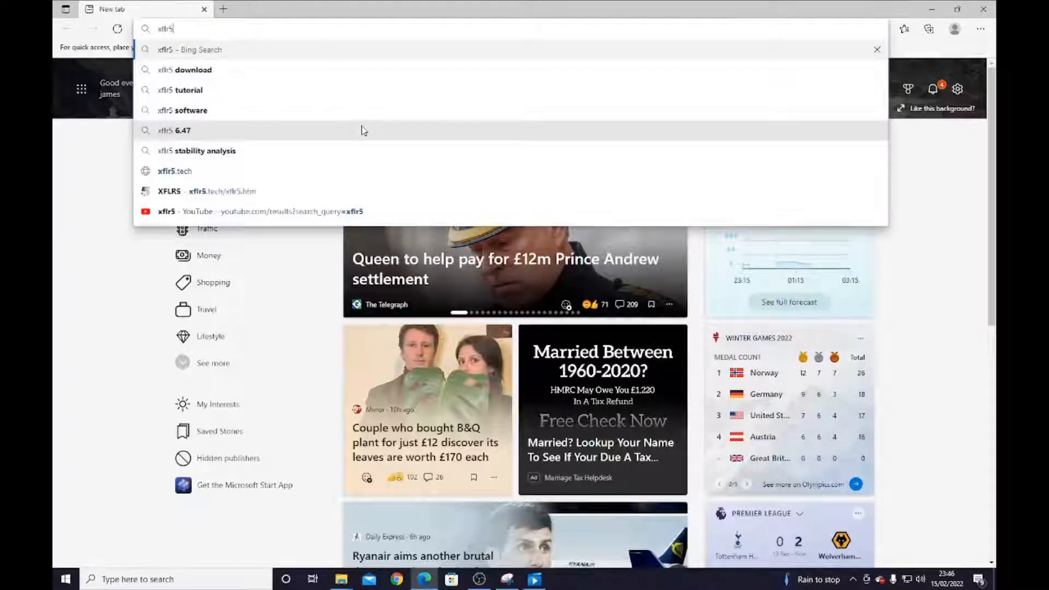
key(Return)
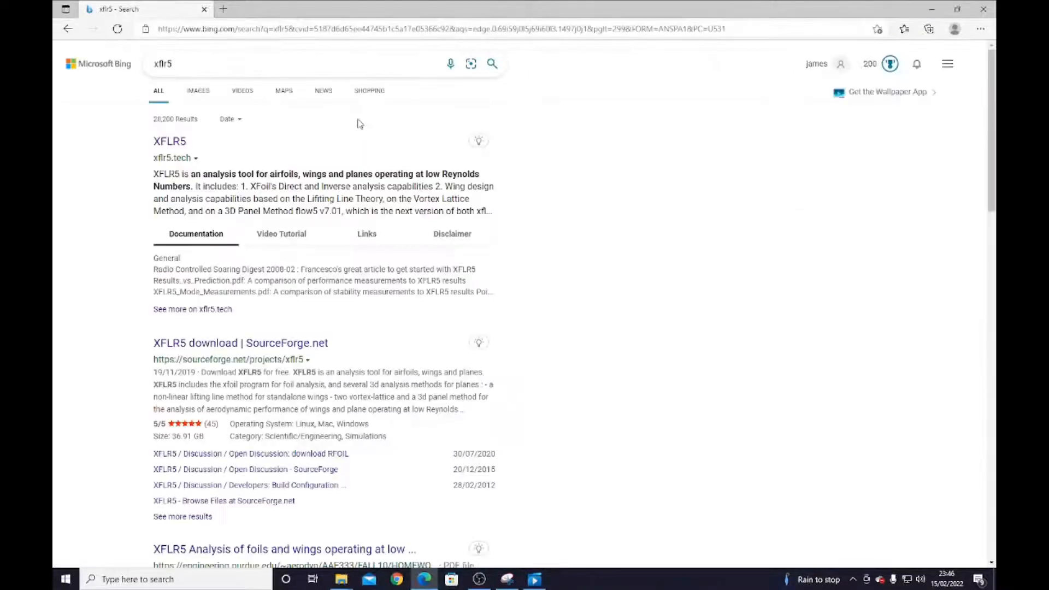
click(174, 141)
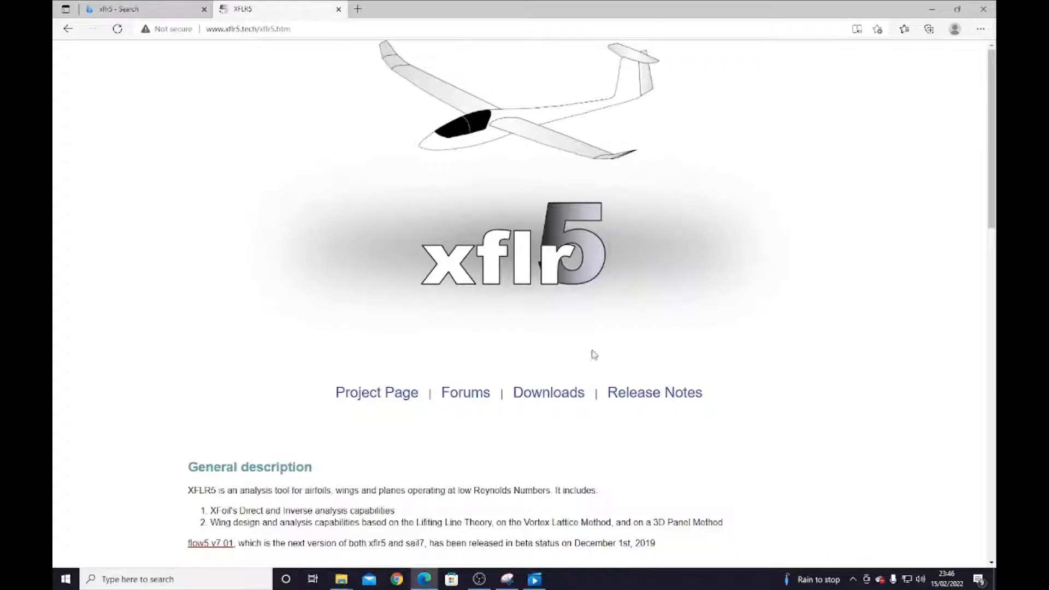
click(576, 399)
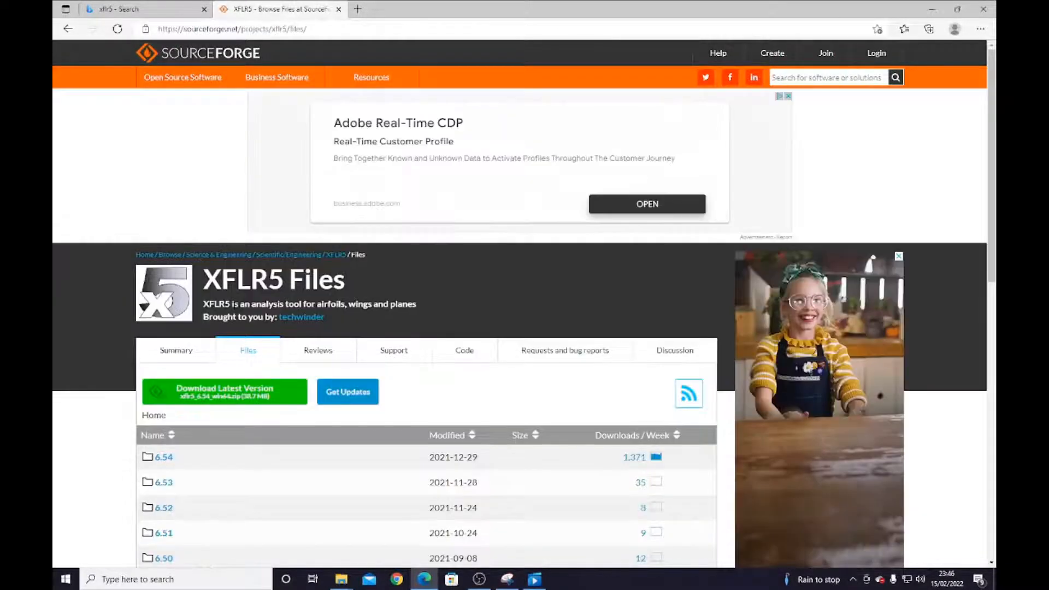
click(242, 397)
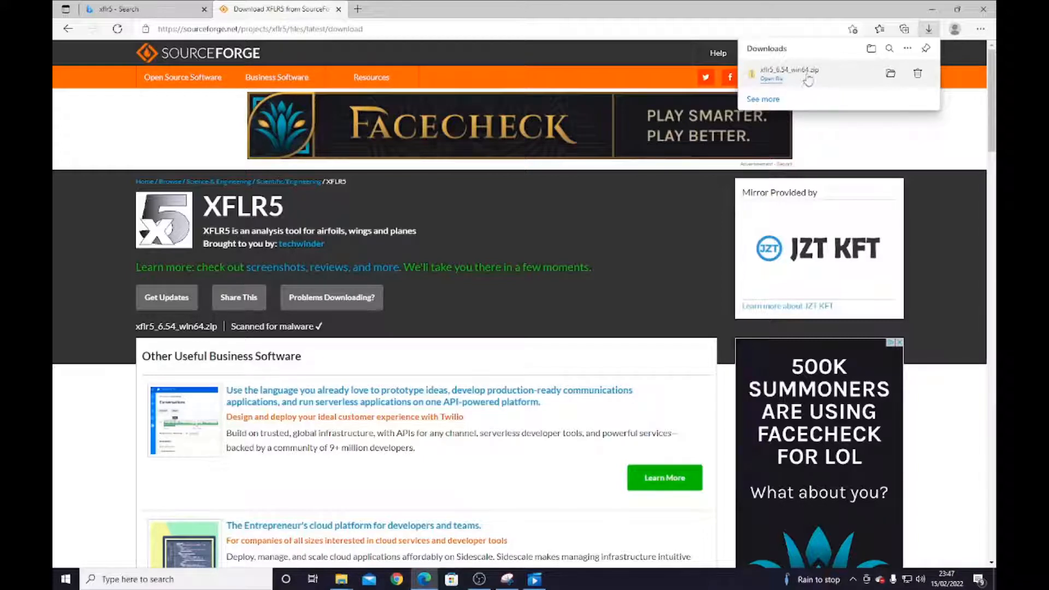
click(983, 9)
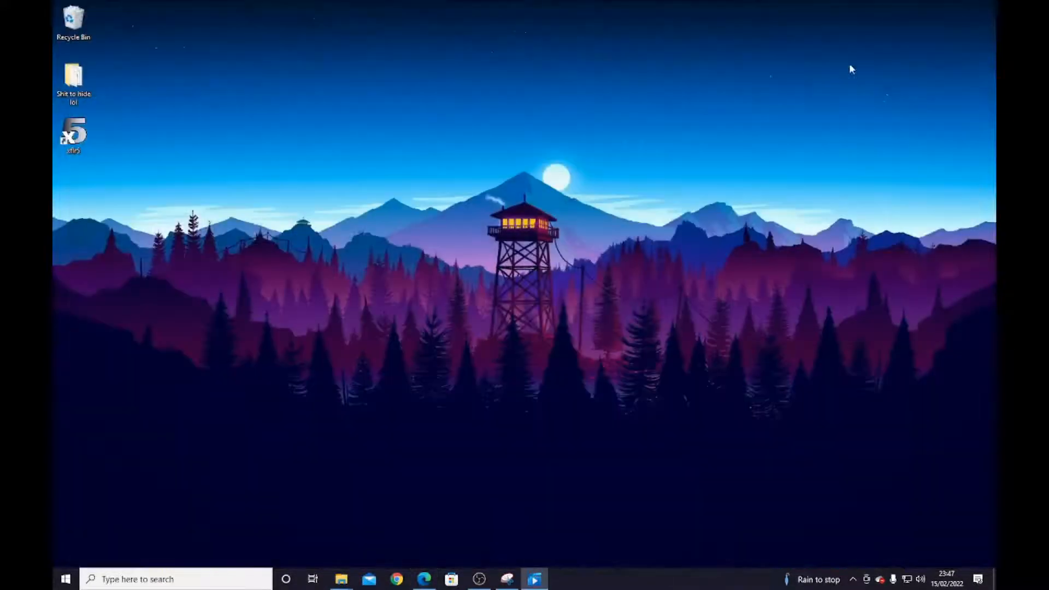
Launch XFLR5, open Direct Foil Design, and show the Spline Foil briefly before hiding it again
double_click(83, 142)
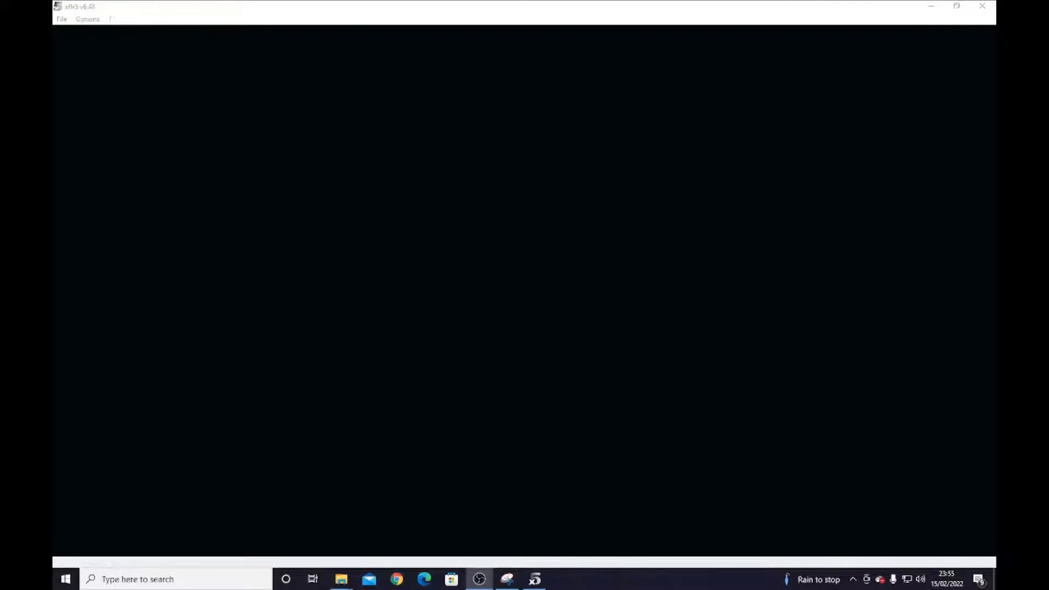
click(588, 244)
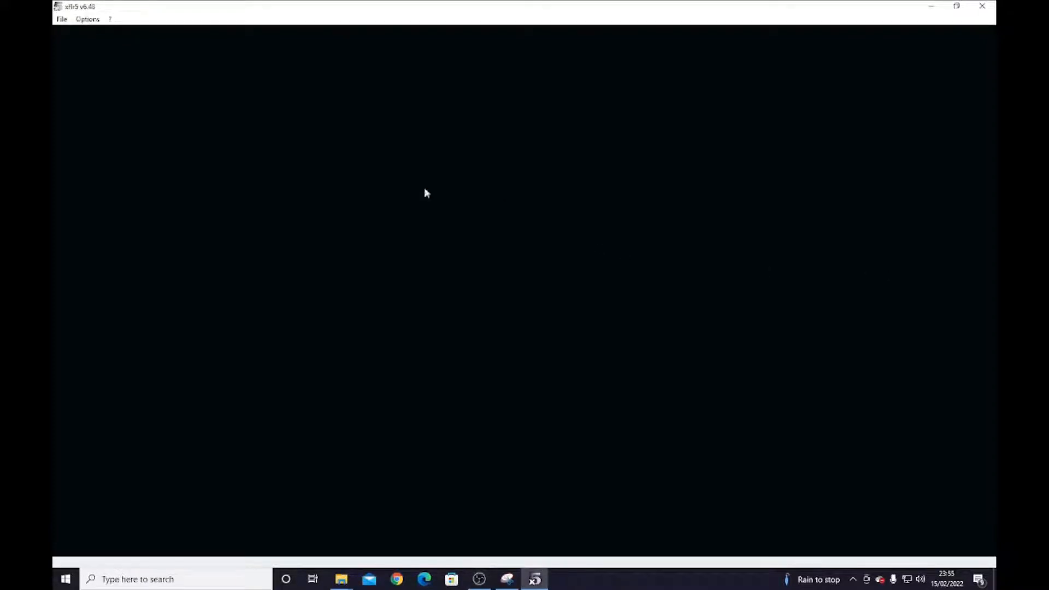
click(65, 21)
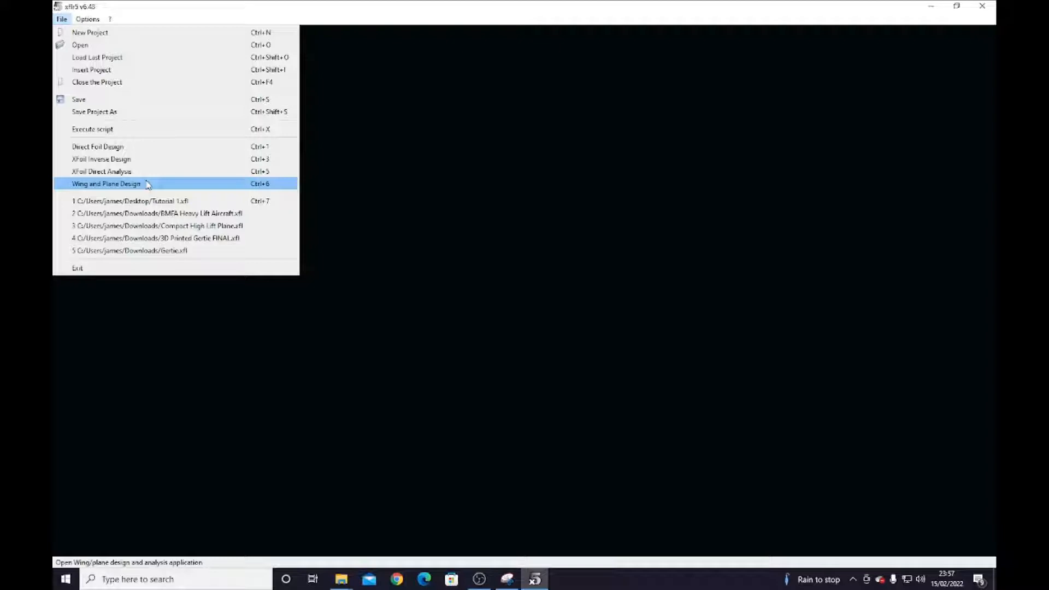
click(140, 151)
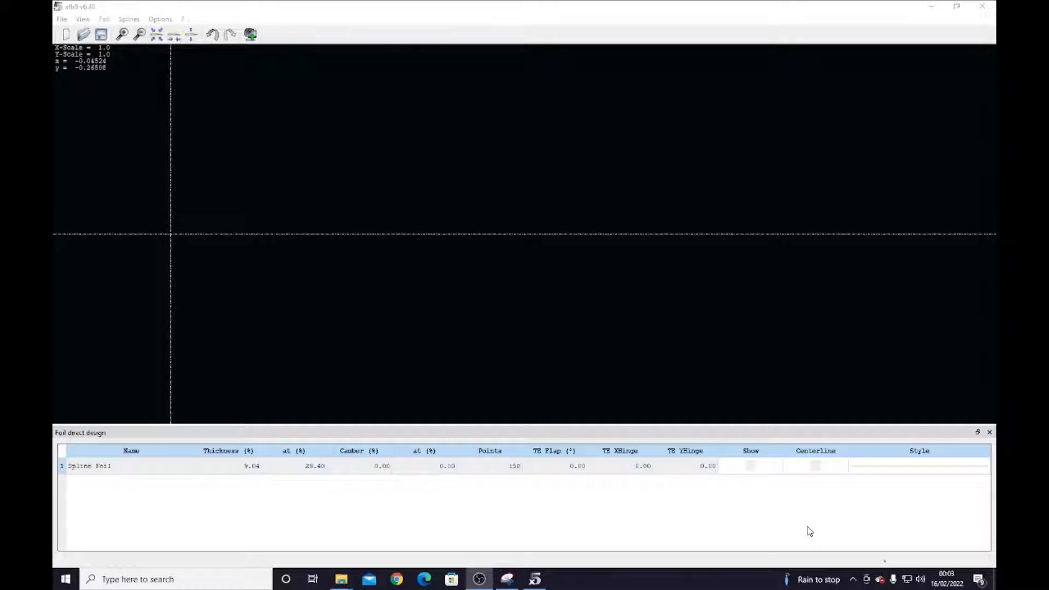
click(750, 465)
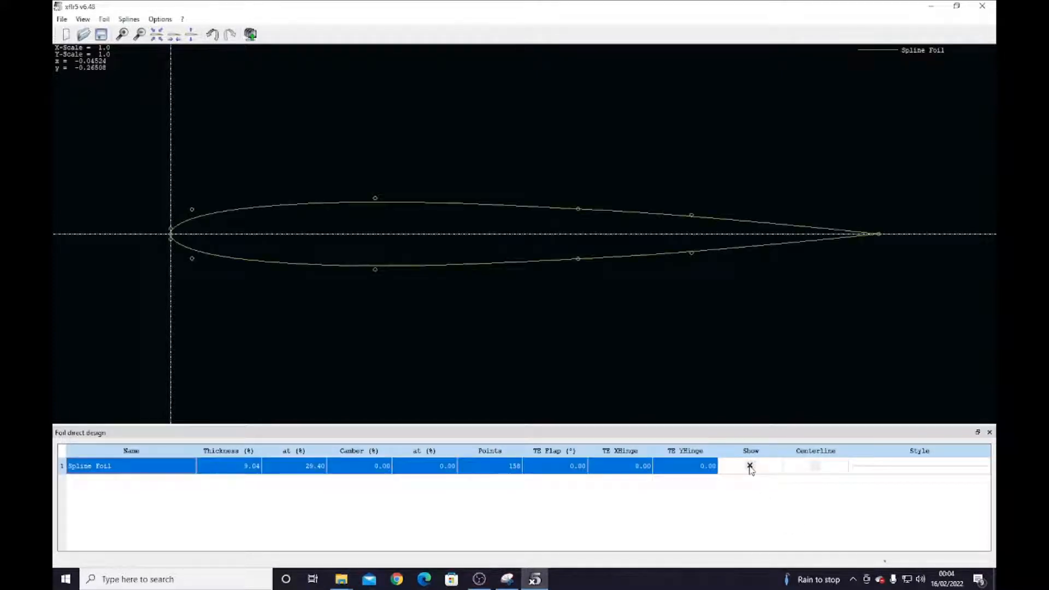
click(750, 466)
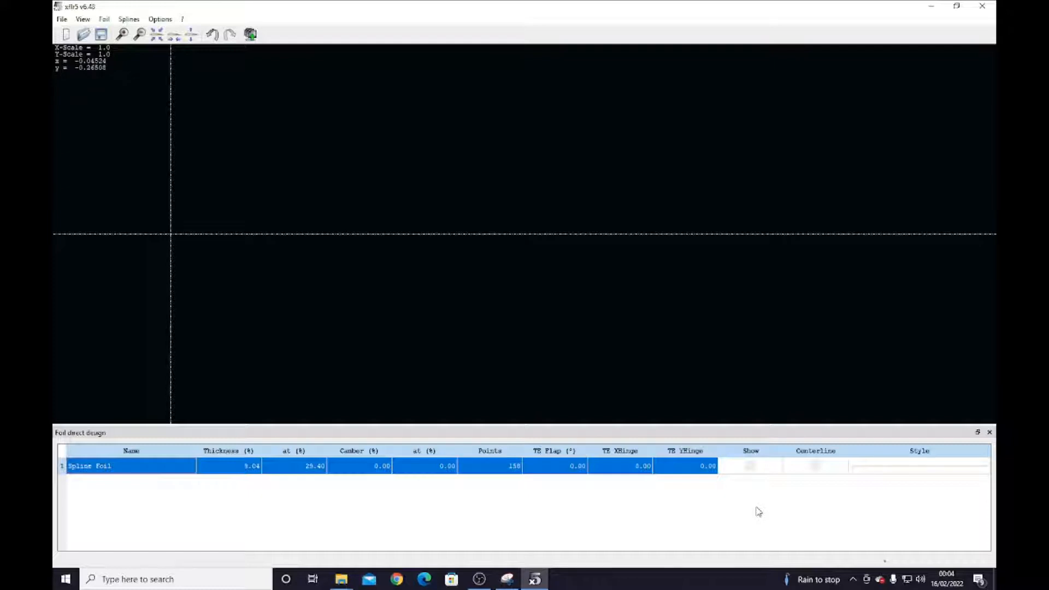
Generate a NACA 0009 foil with 100 panels and add it to the foil list
click(103, 20)
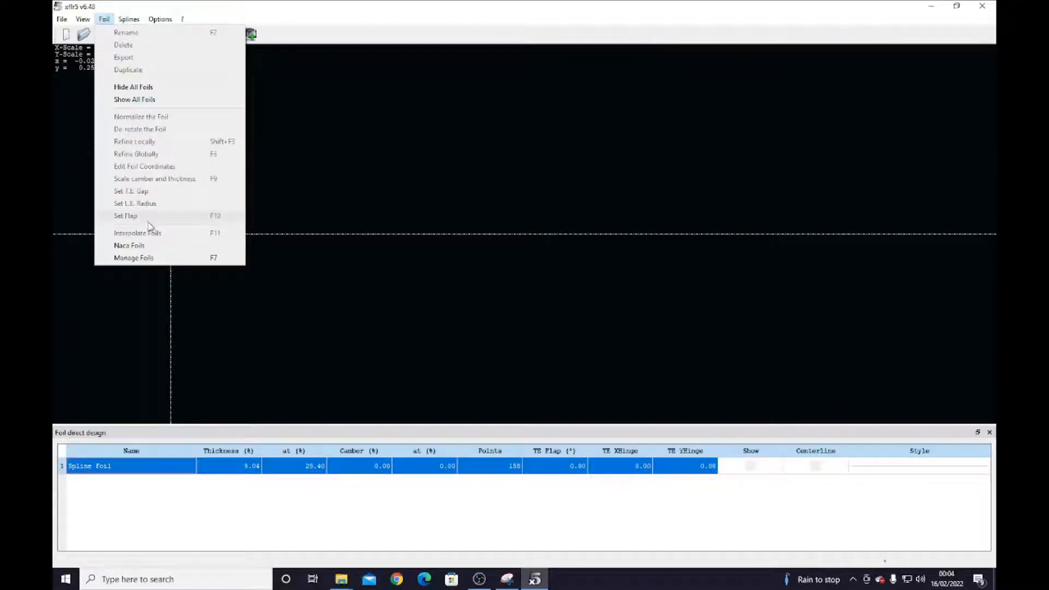
click(163, 246)
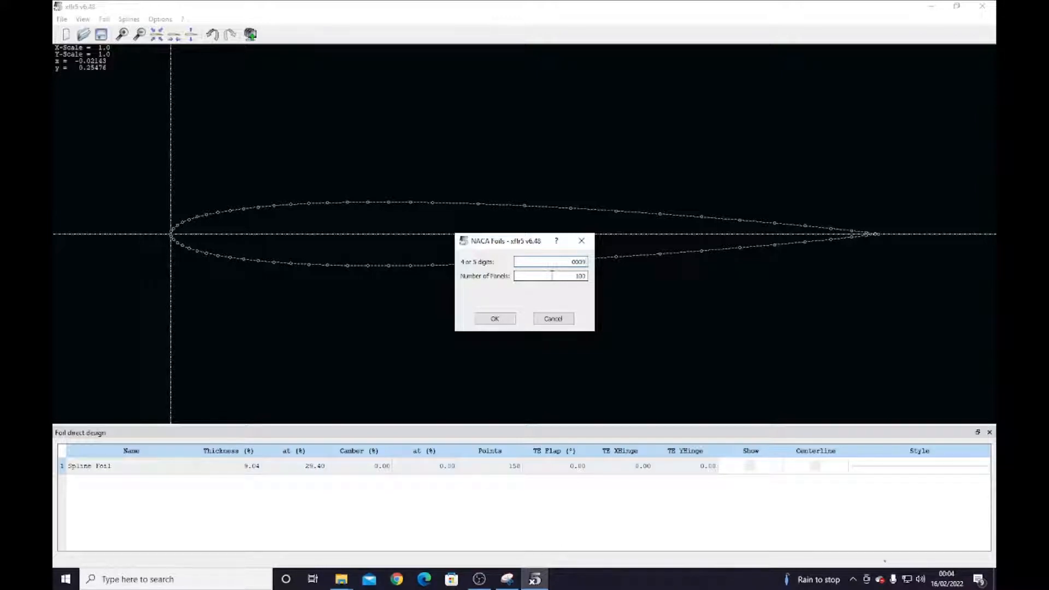
click(588, 262)
key(BackSpace)
text(9)
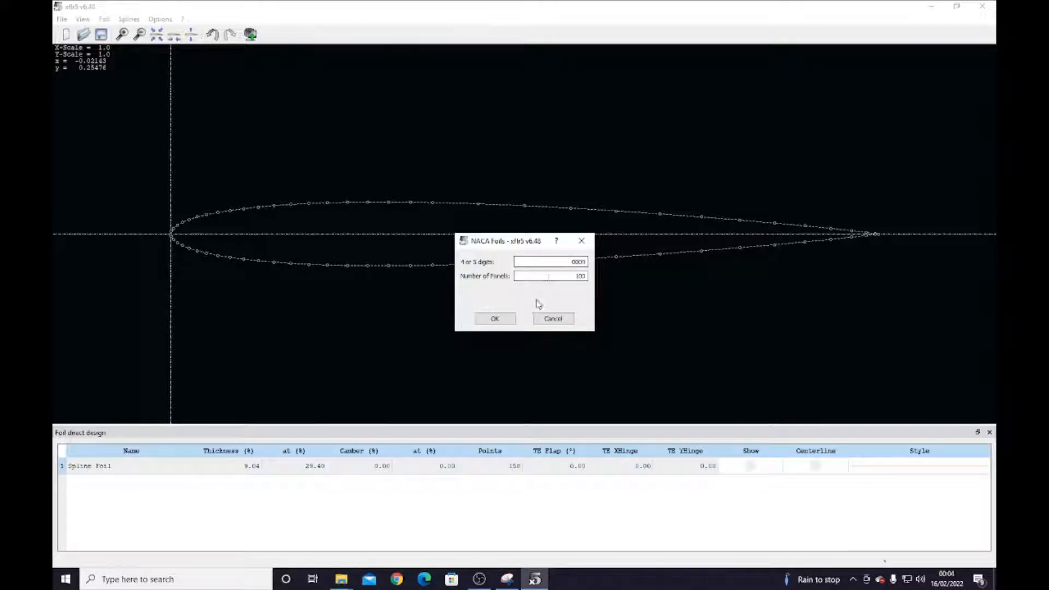
click(506, 320)
click(506, 359)
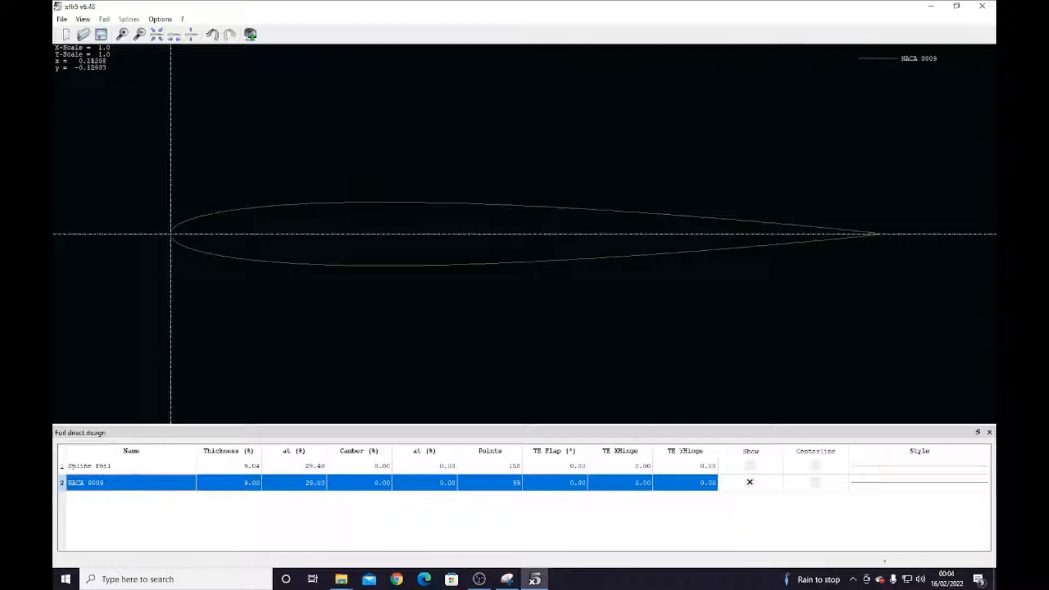
Switch to Microsoft Edge, search the web for airfoil tools, and open the Airfoil Tools website
click(424, 579)
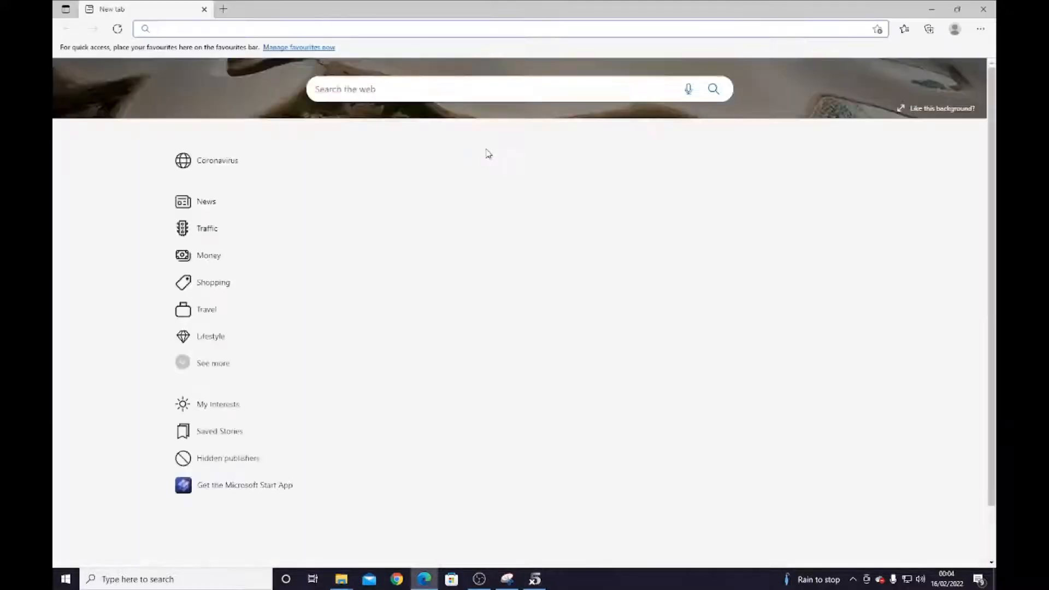
text(airfoil)
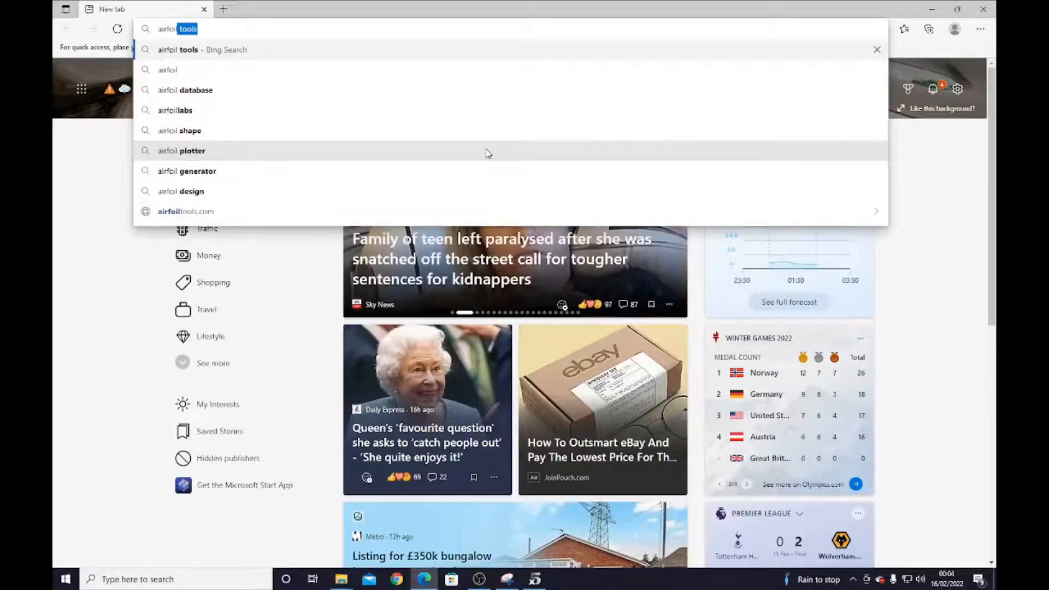
key(Return)
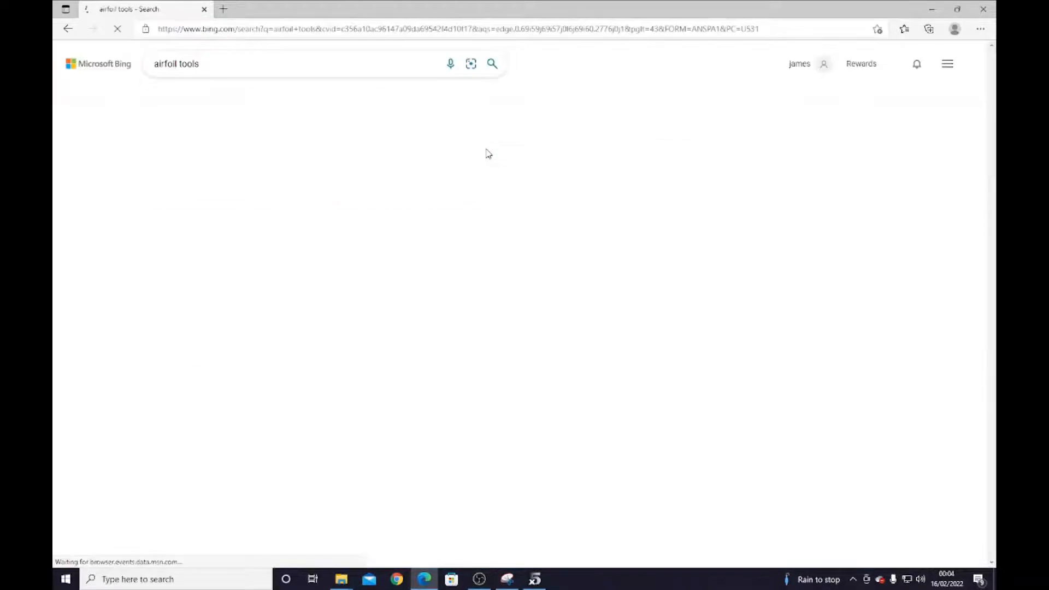
click(199, 145)
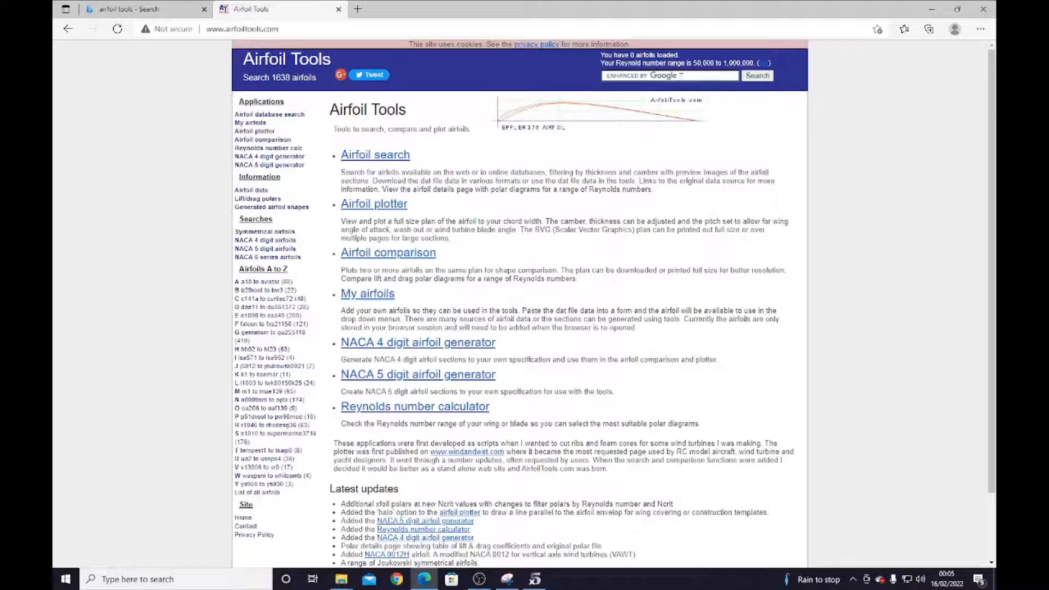
Search Airfoil Tools for "s4062 il" and open the details page of the S4062-095-87 airfoil
click(680, 76)
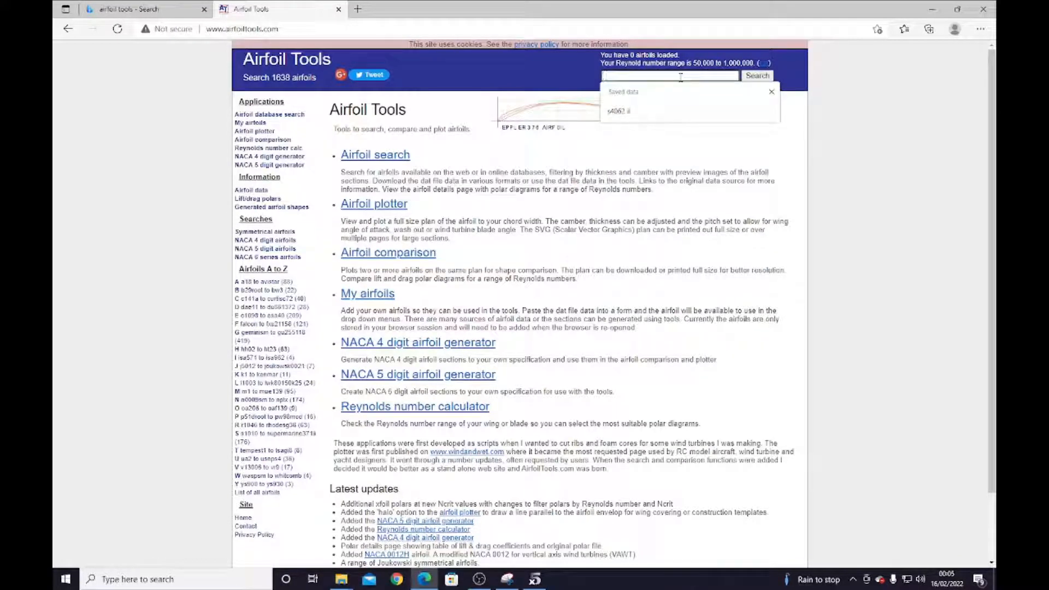
text(s4062)
key(Down)
key(Return)
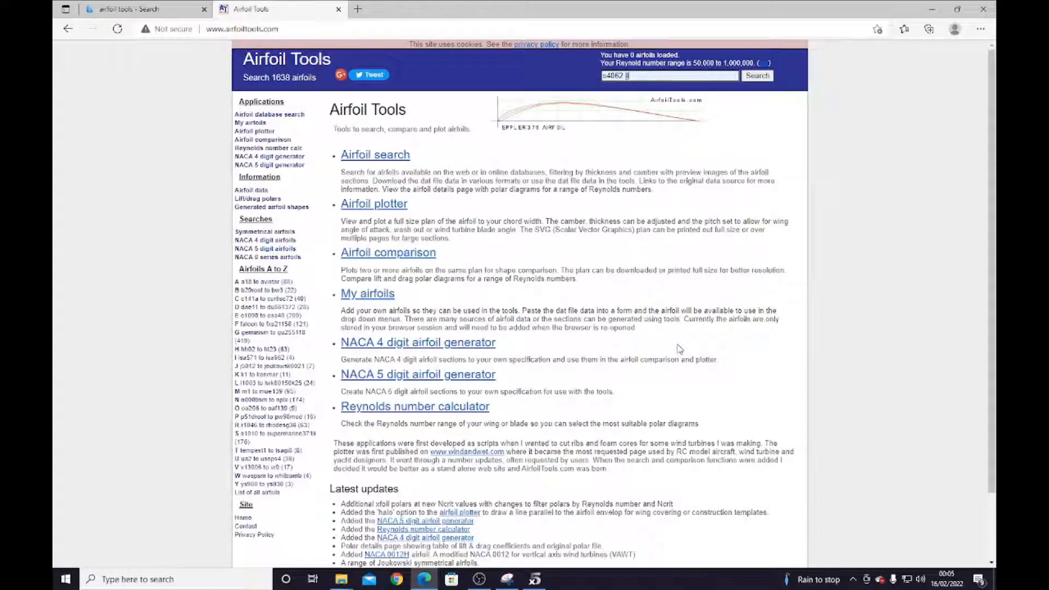
scroll(678, 347, down, 2)
scroll(690, 180, up, 2)
click(756, 78)
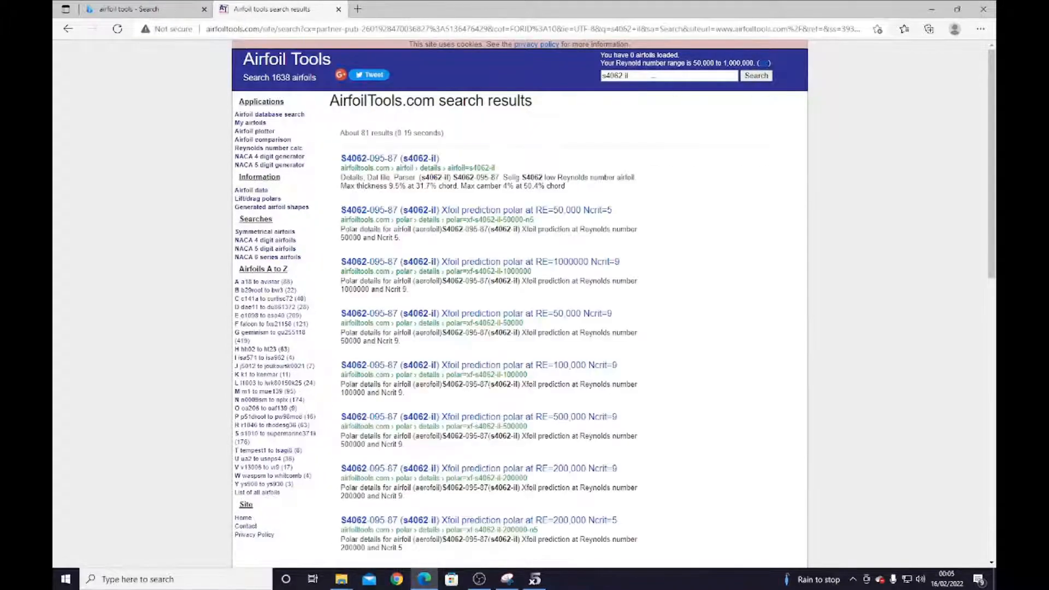
click(387, 159)
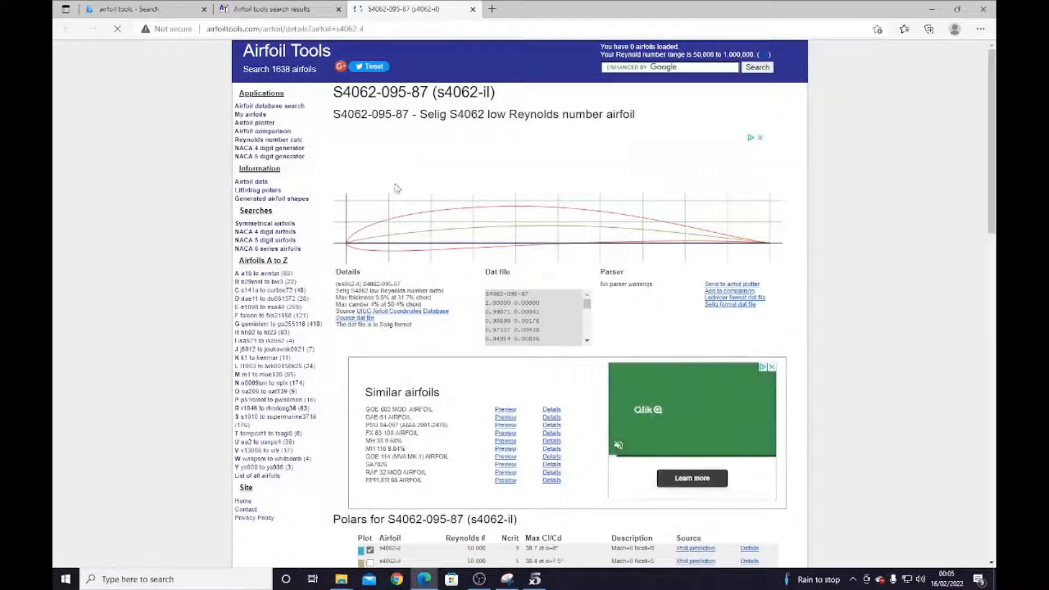
Review the S4062-095-87 airfoil's polar plots and open its Selig format dat file
scroll(418, 231, down, 7)
scroll(418, 230, down, 6)
scroll(656, 403, down, 4)
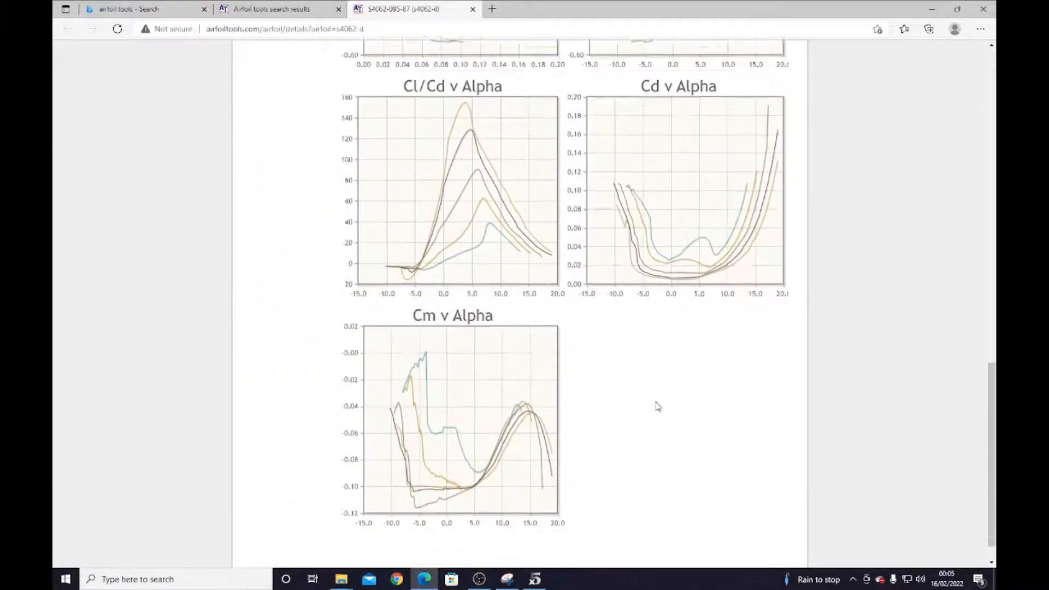
scroll(671, 377, up, 17)
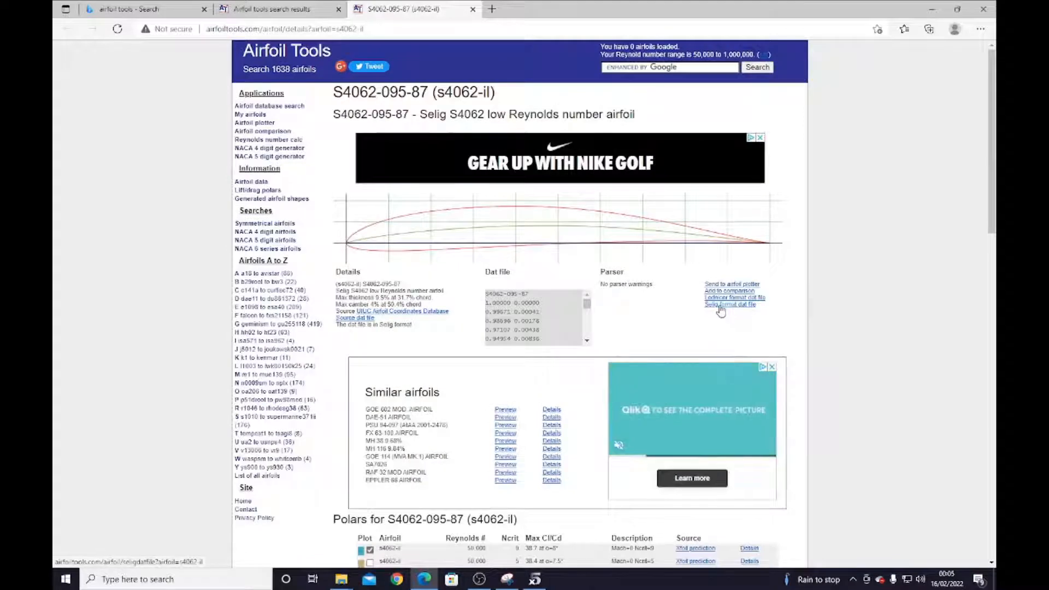
click(730, 307)
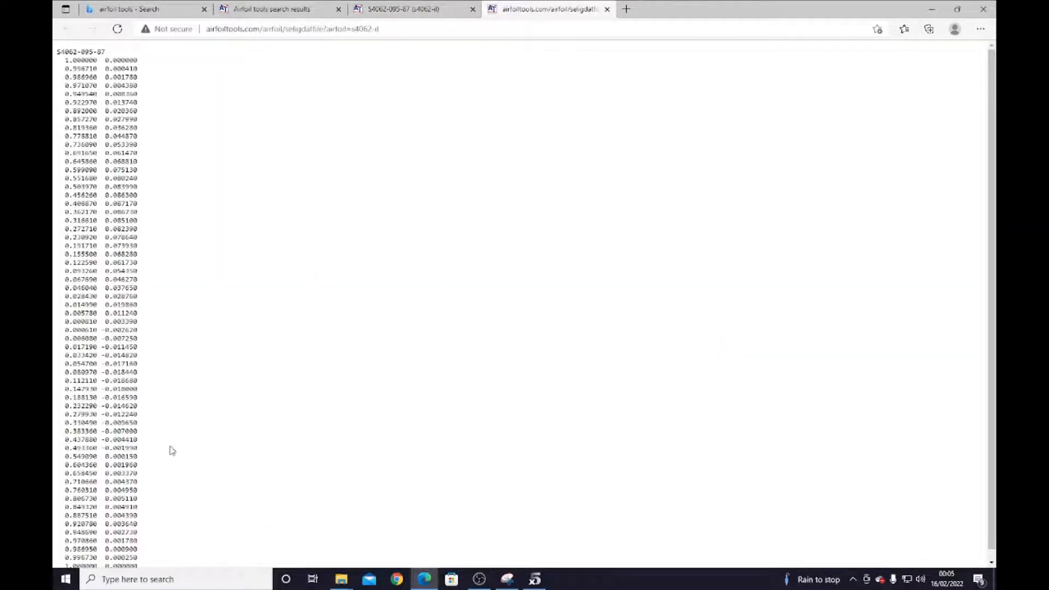
scroll(179, 429, down, 1)
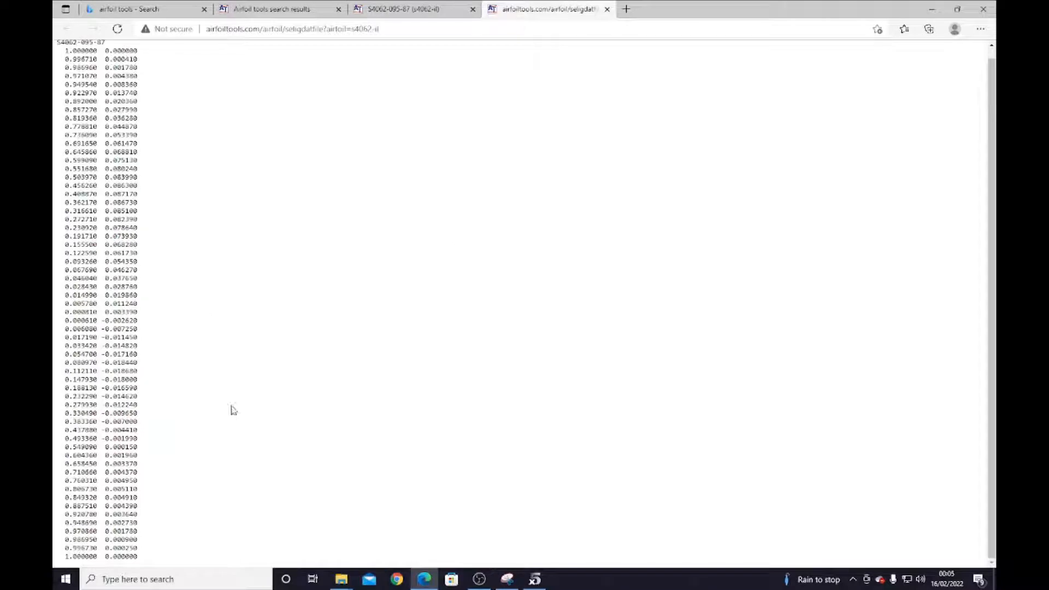
scroll(241, 377, up, 1)
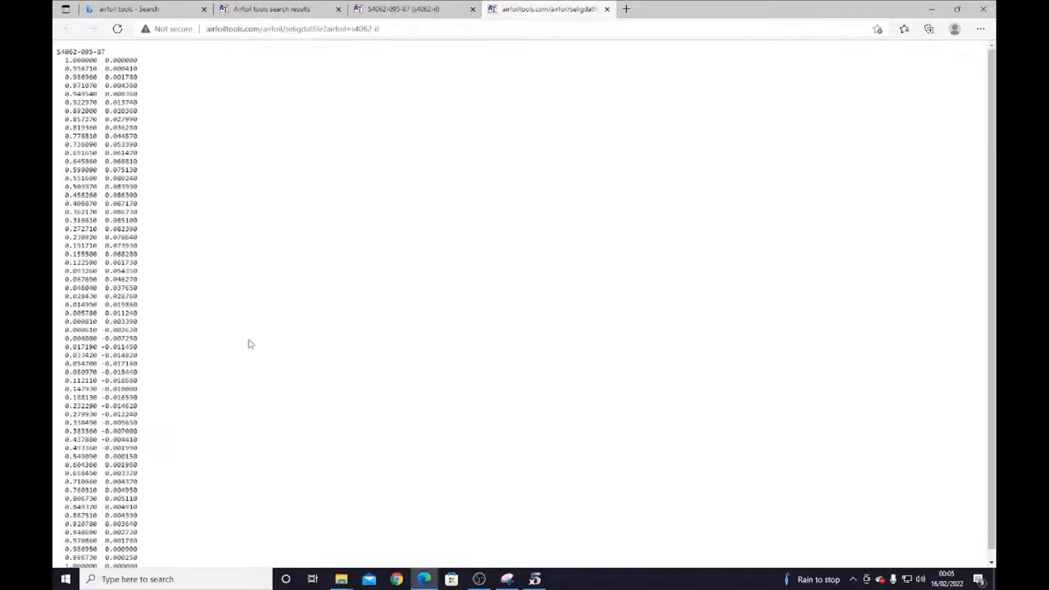
Save the airfoil coordinates to the Desktop as Foil.dat, replacing the existing file, and close the browser
right_click(280, 119)
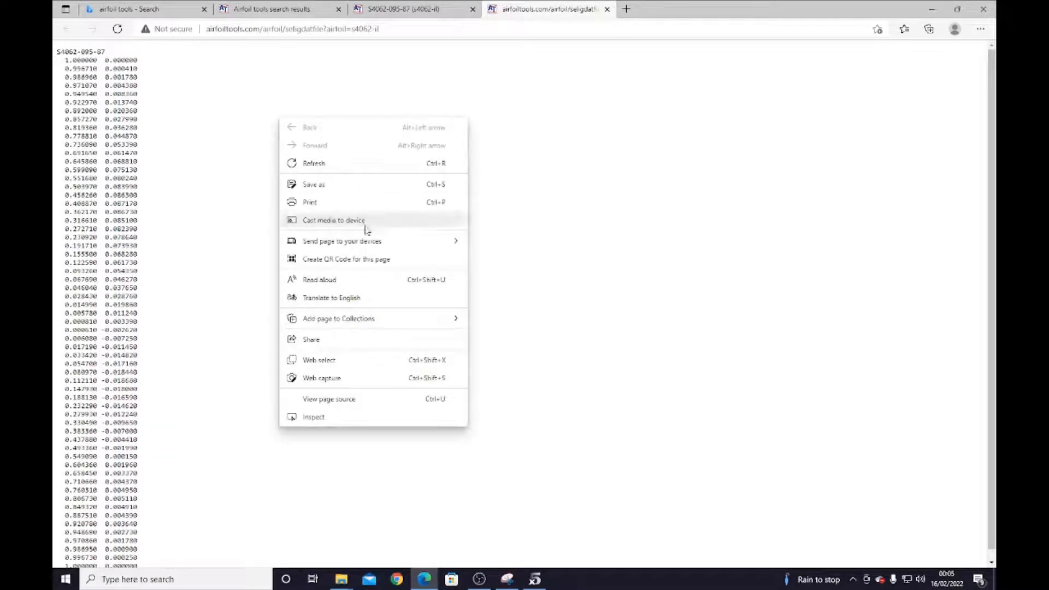
click(322, 185)
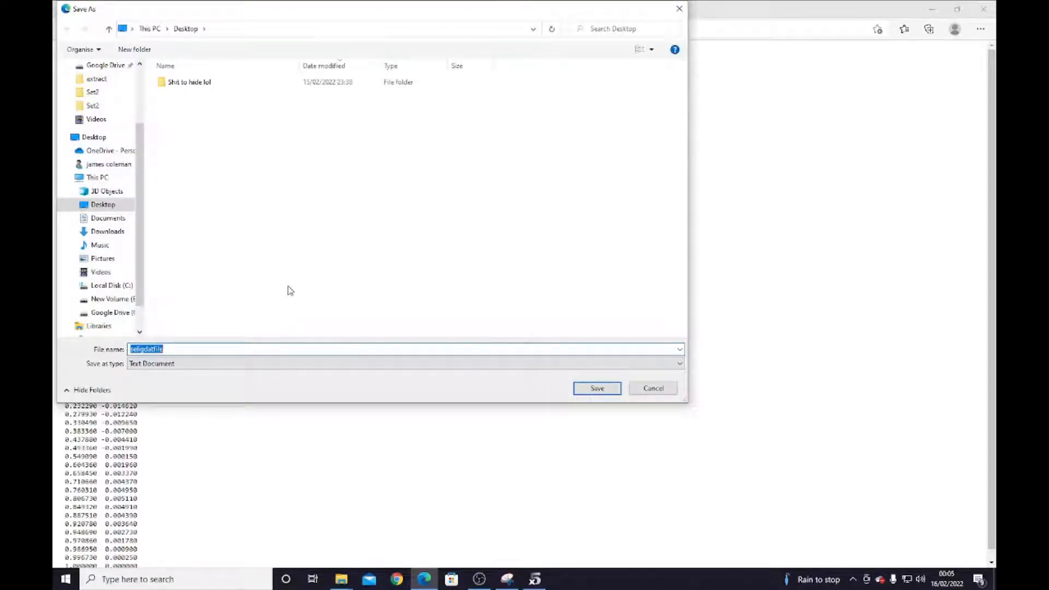
text(Foil)
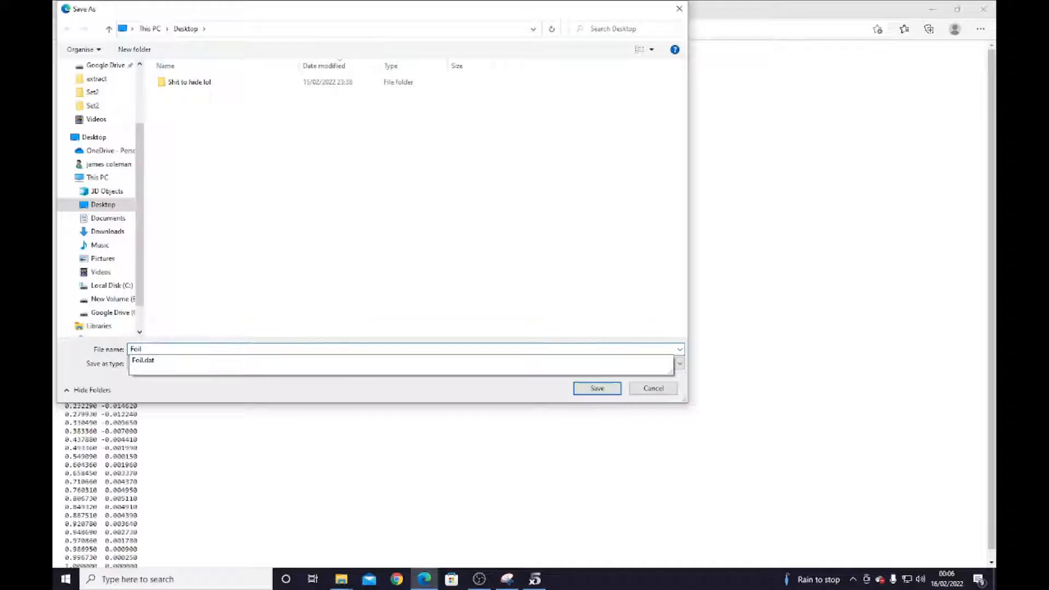
text(.dat)
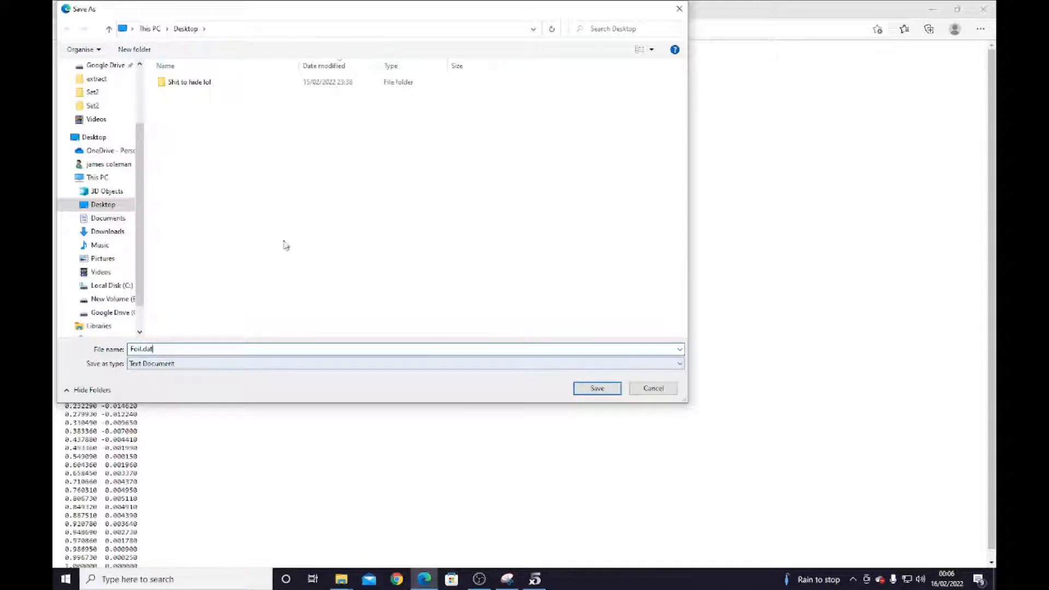
click(596, 390)
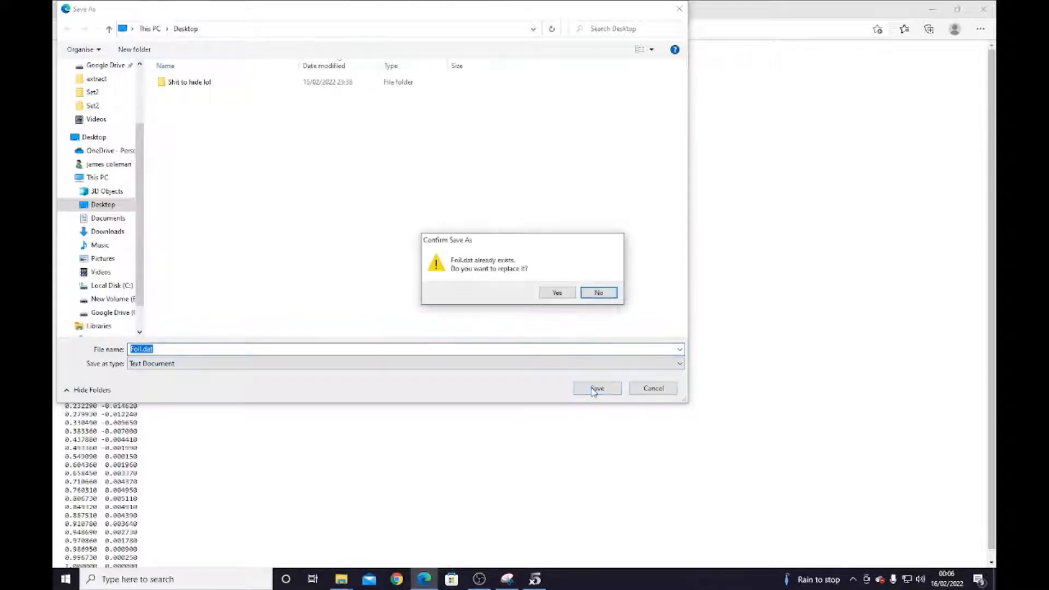
click(568, 294)
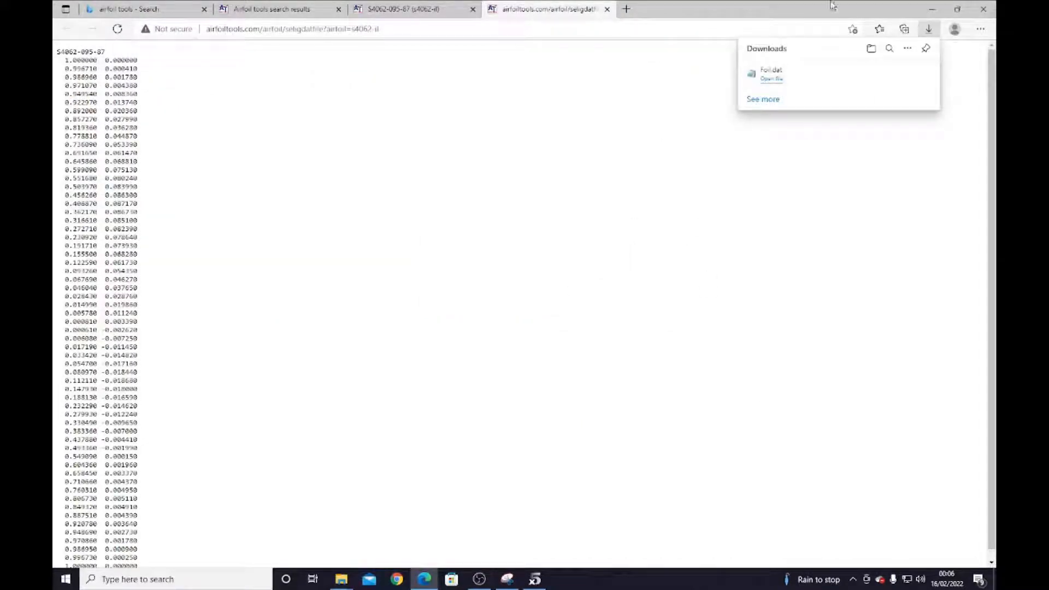
click(984, 9)
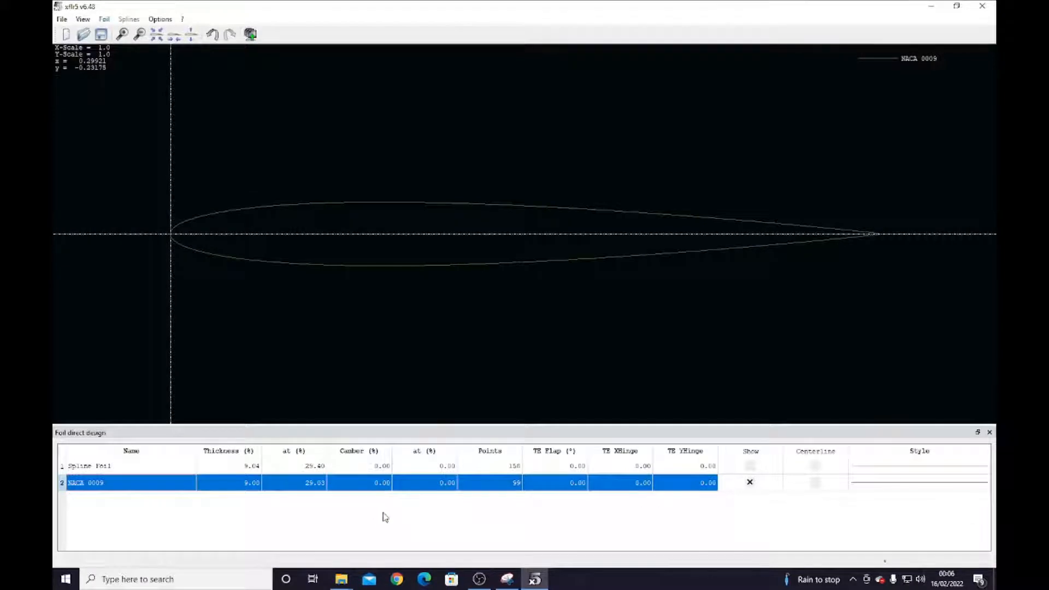
Open the Foil dat file from the Desktop in XFLR5 to load the S4062-095-87 foil
click(90, 36)
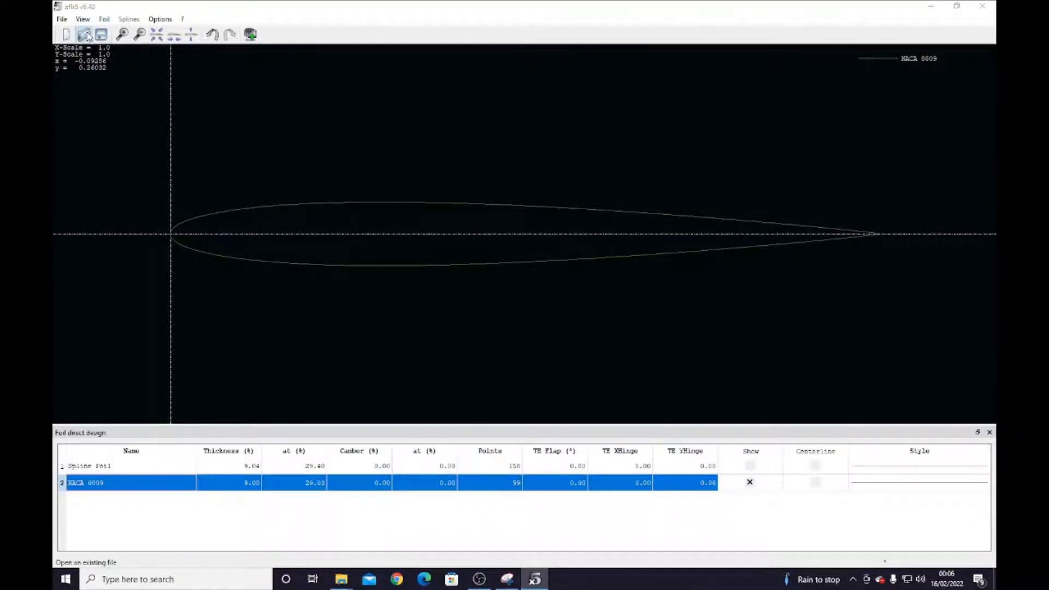
click(253, 96)
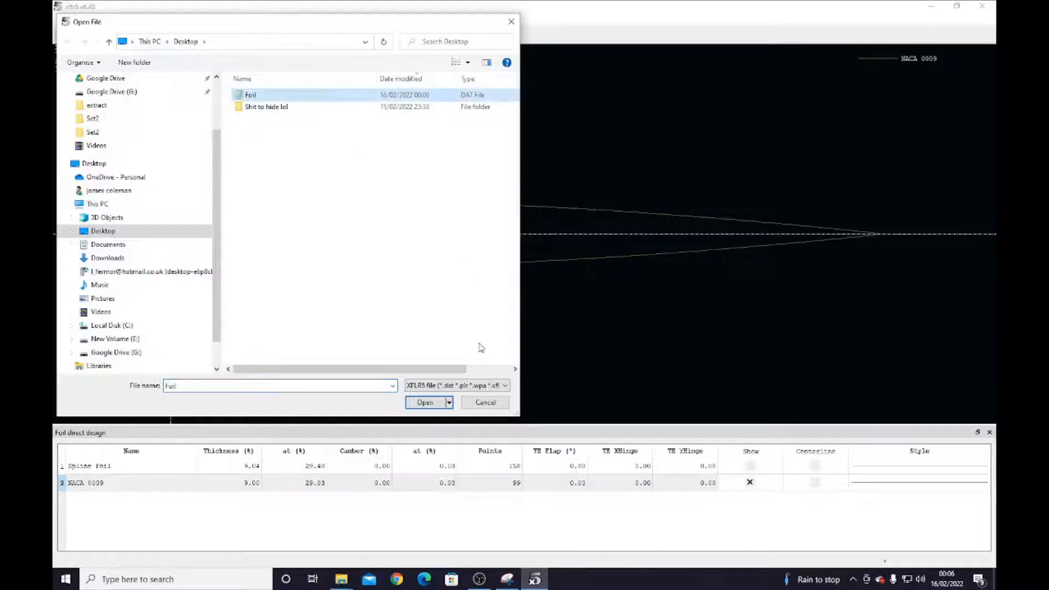
click(425, 402)
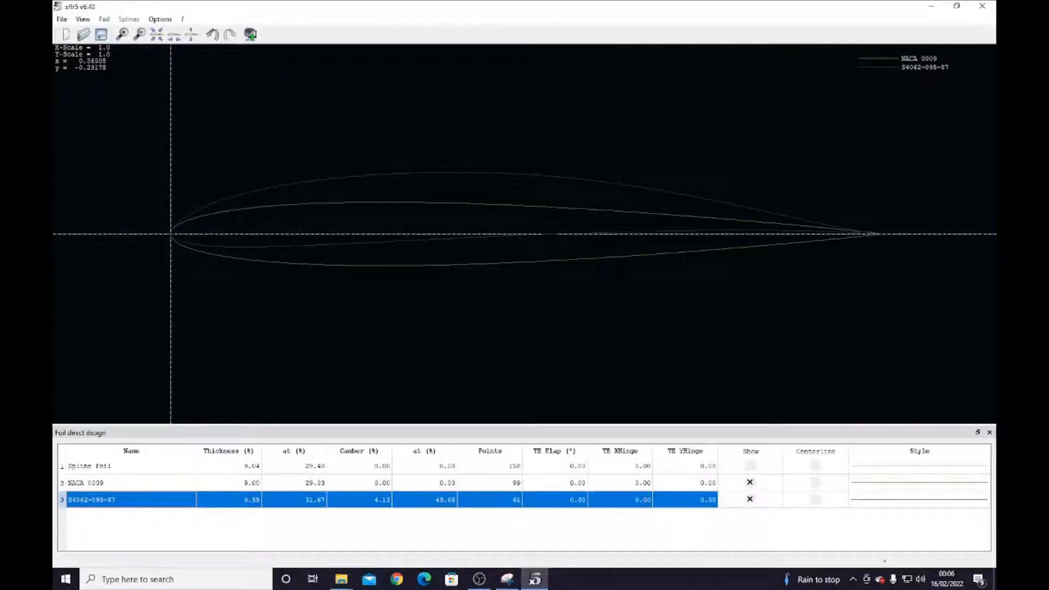
Toggle the display of the NACA 0009 and S4062-095-87 foils to compare their shapes, leaving both shown
click(750, 482)
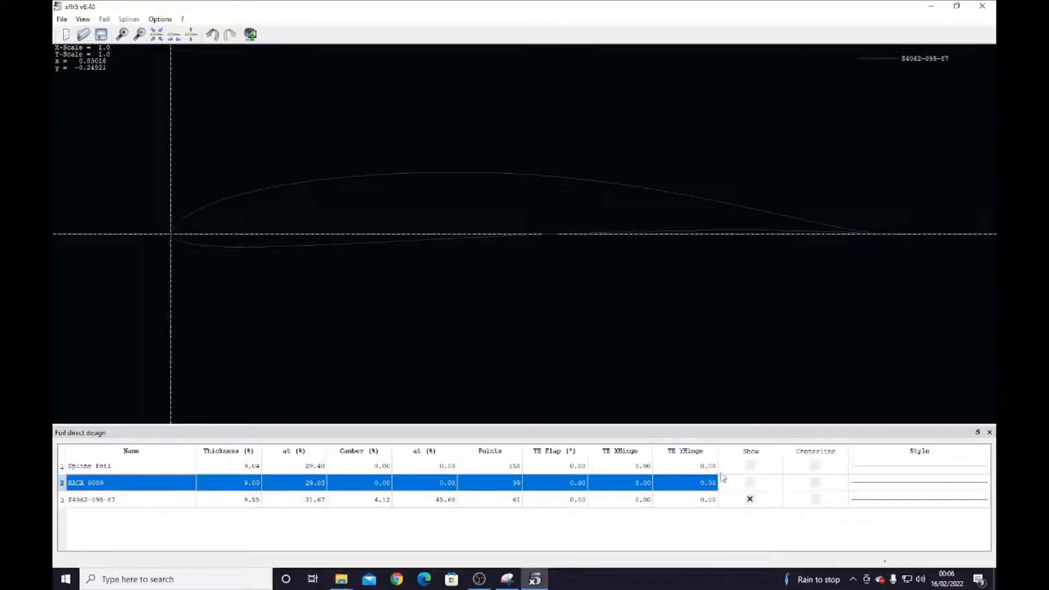
click(750, 483)
click(750, 499)
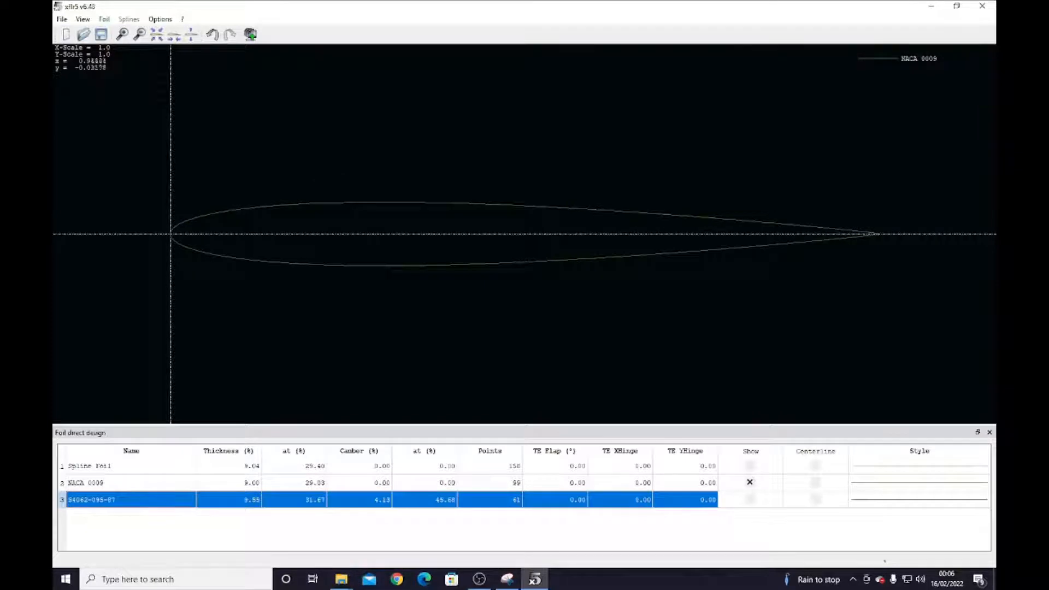
click(750, 499)
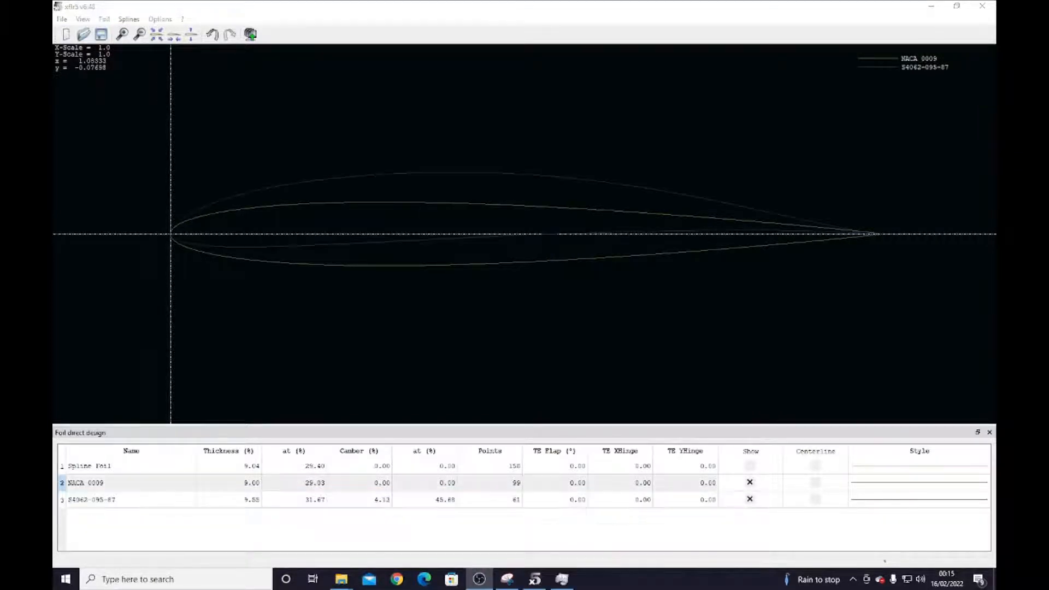
click(825, 376)
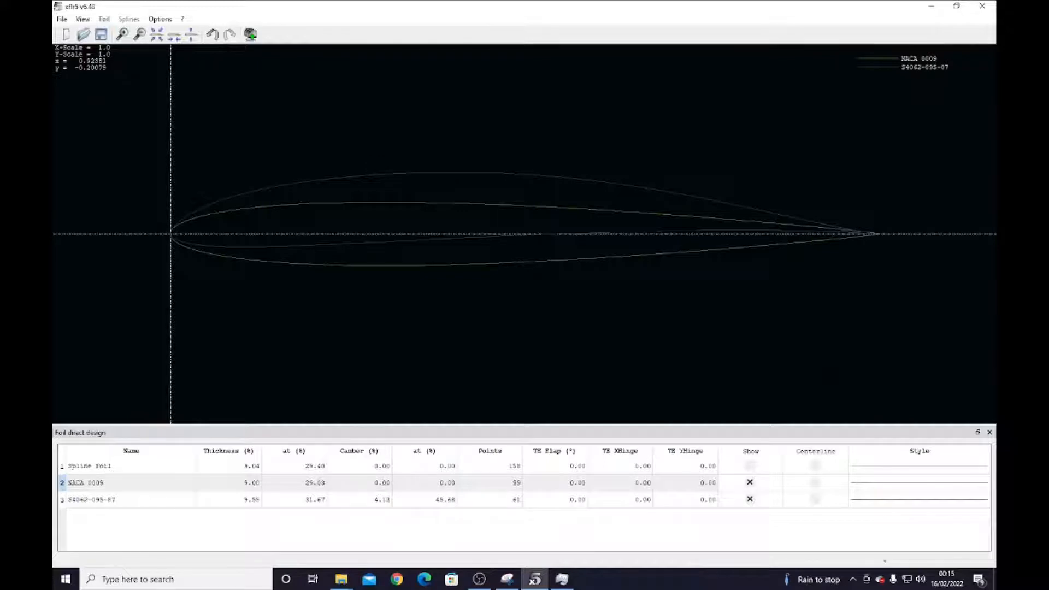
Switch to the XFoil Direct Analysis module
click(61, 20)
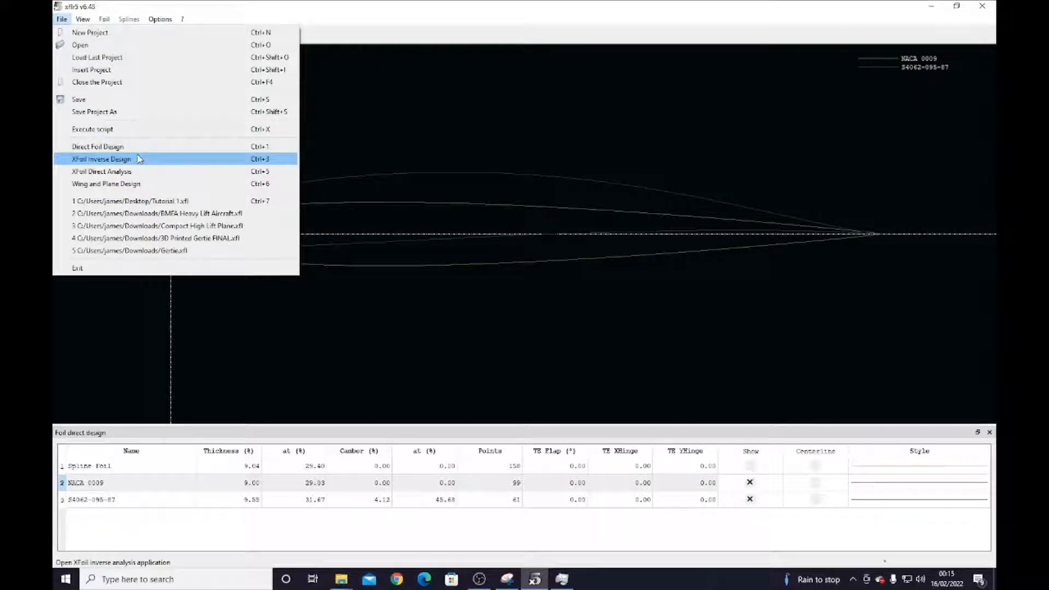
click(153, 172)
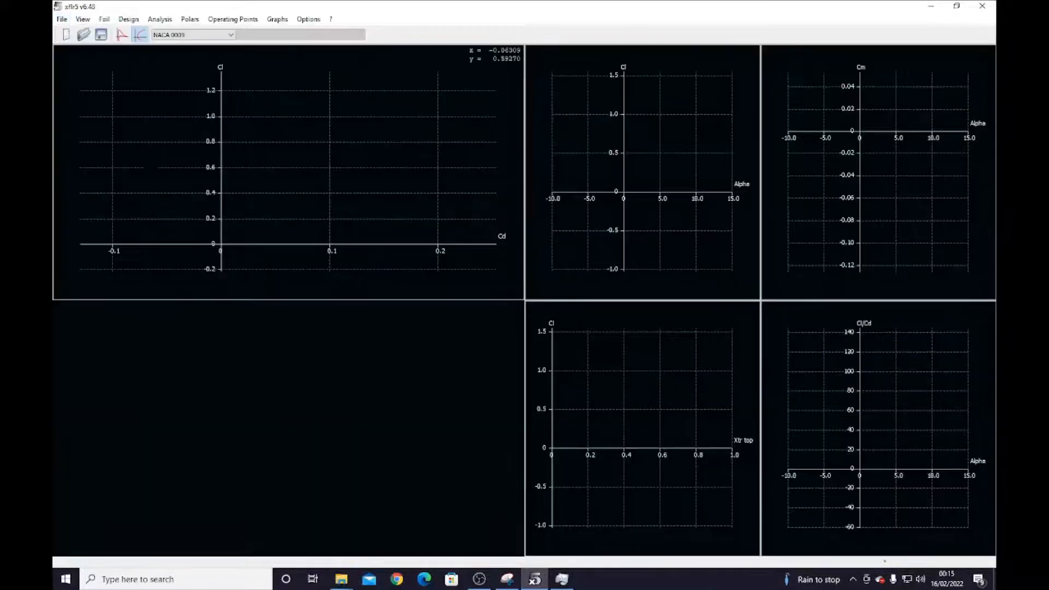
click(159, 20)
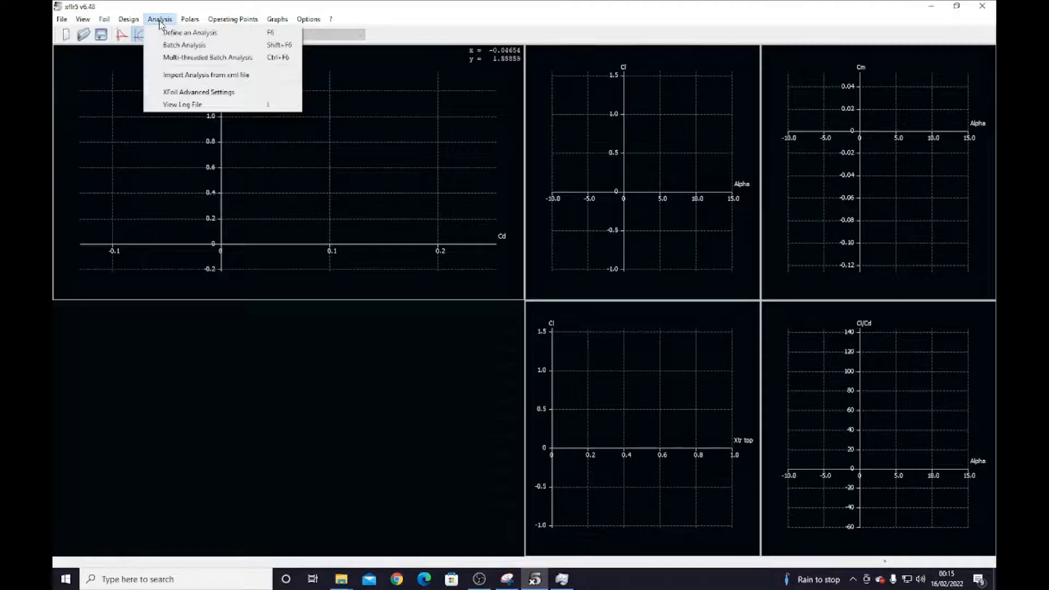
click(219, 61)
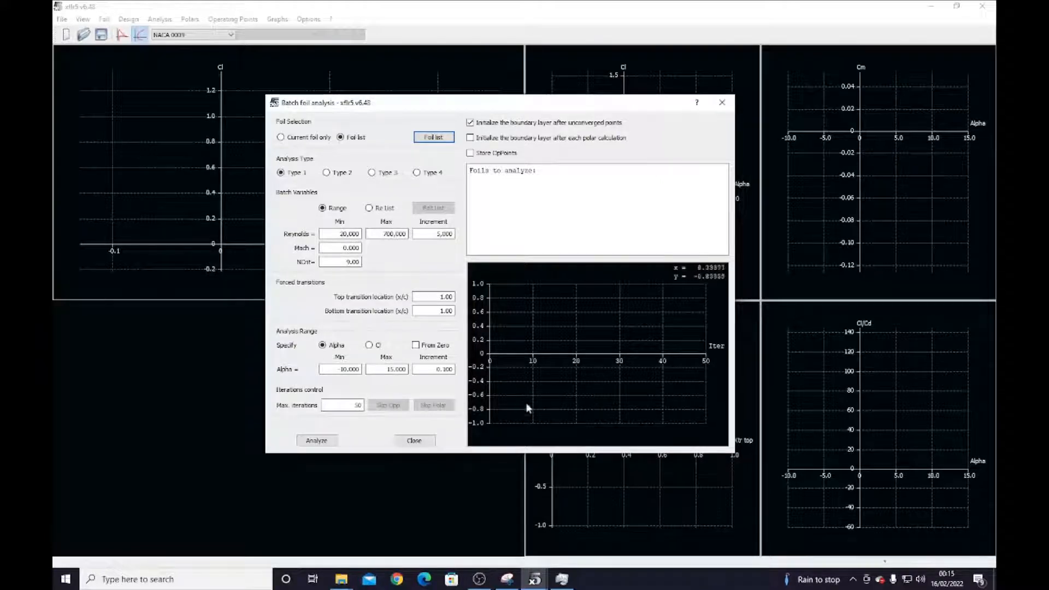
click(722, 102)
Open the multi-threaded batch analysis and choose NACA 0009 and S4062-095-87 from the foil list for analysis
click(171, 21)
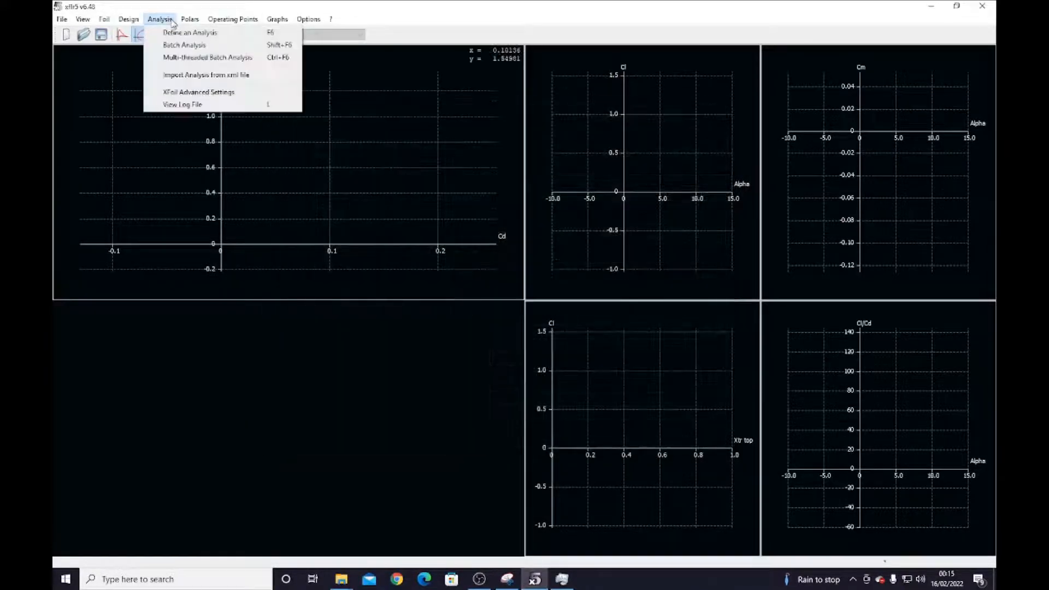
click(180, 57)
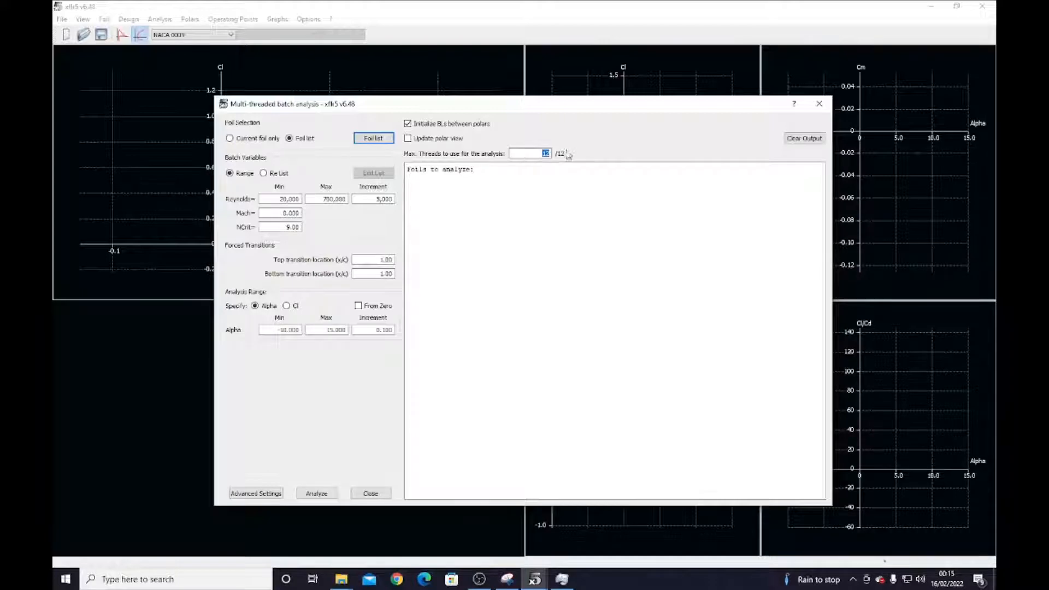
double_click(546, 153)
click(541, 153)
click(253, 140)
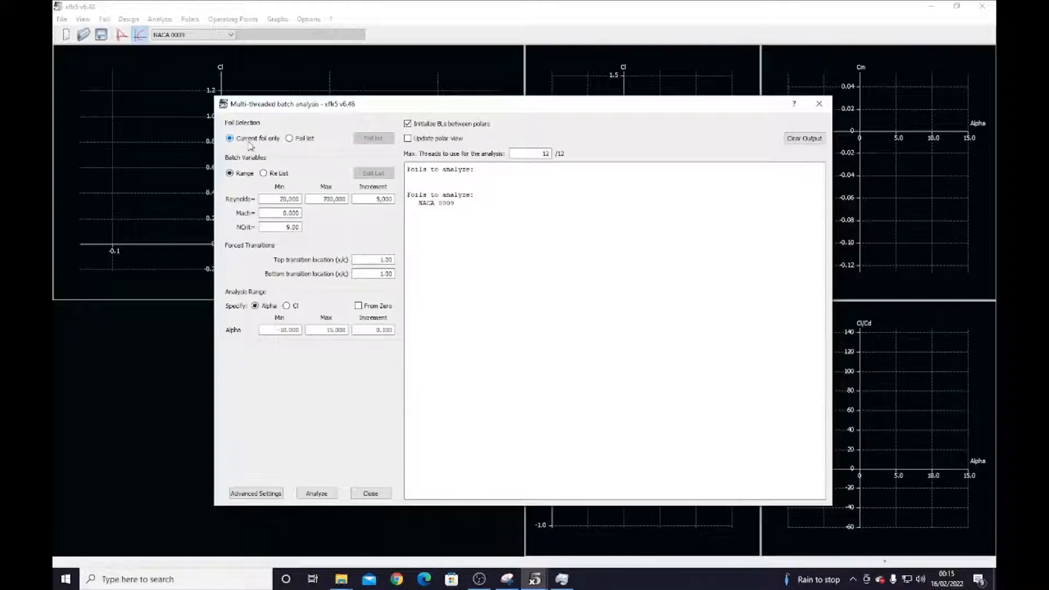
click(289, 138)
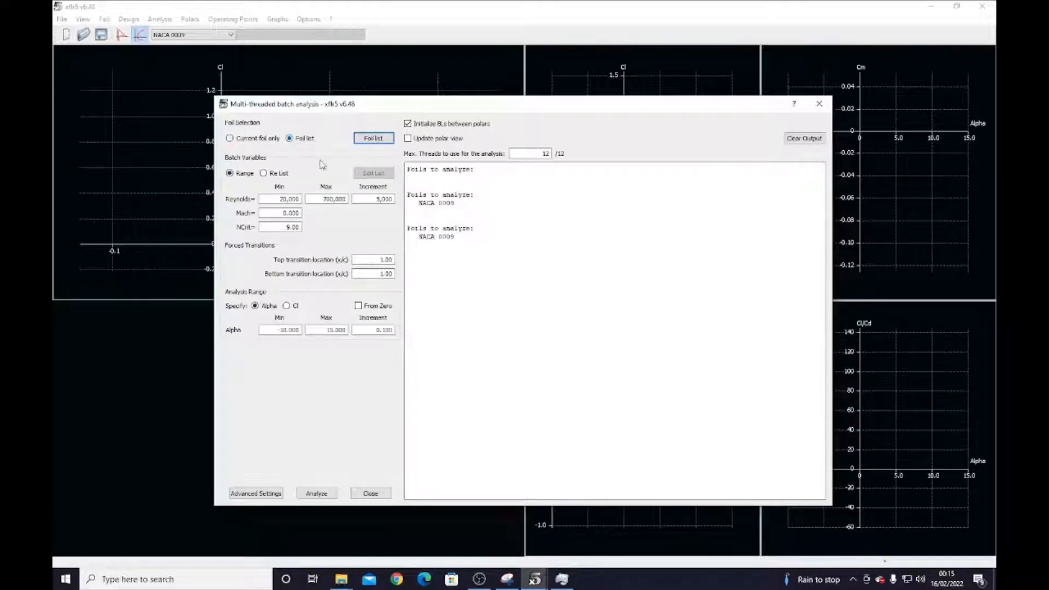
click(373, 138)
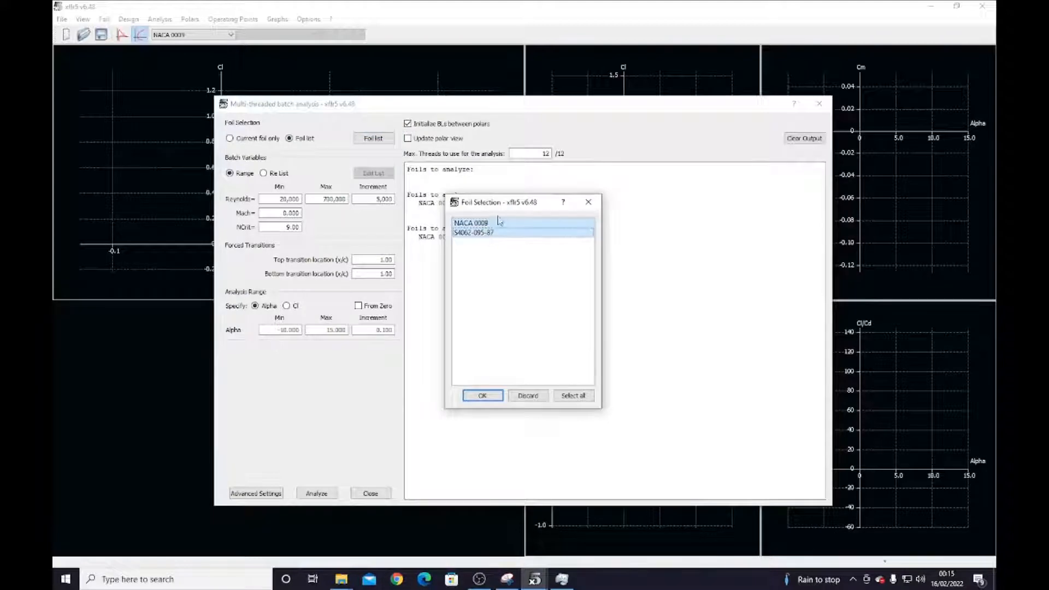
click(480, 397)
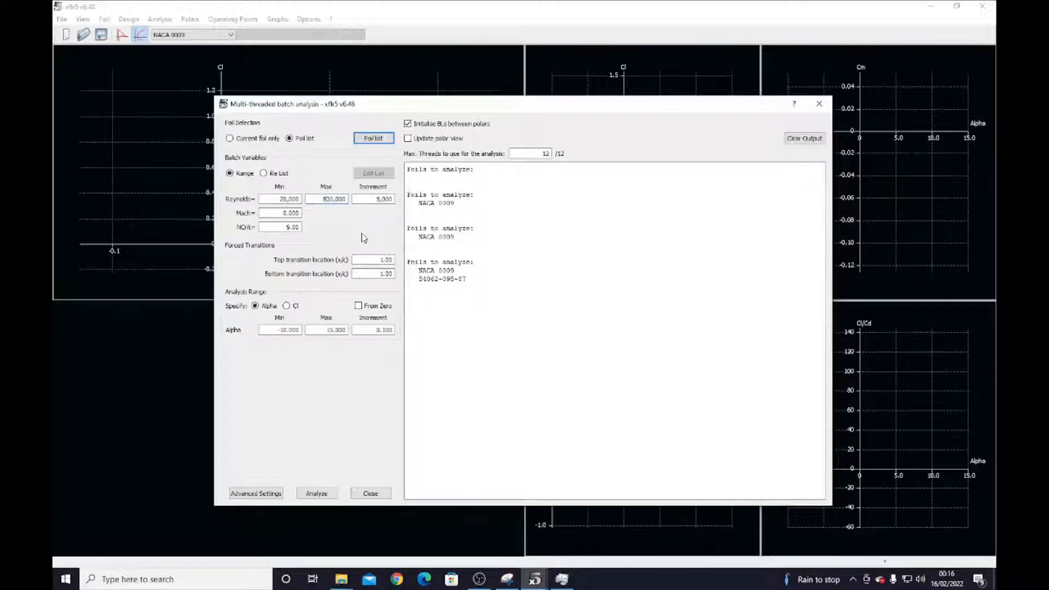
Run the batch analysis for Reynolds numbers from 20,000 to 800,000 in increments of 5,000, with Mach 0
double_click(379, 199)
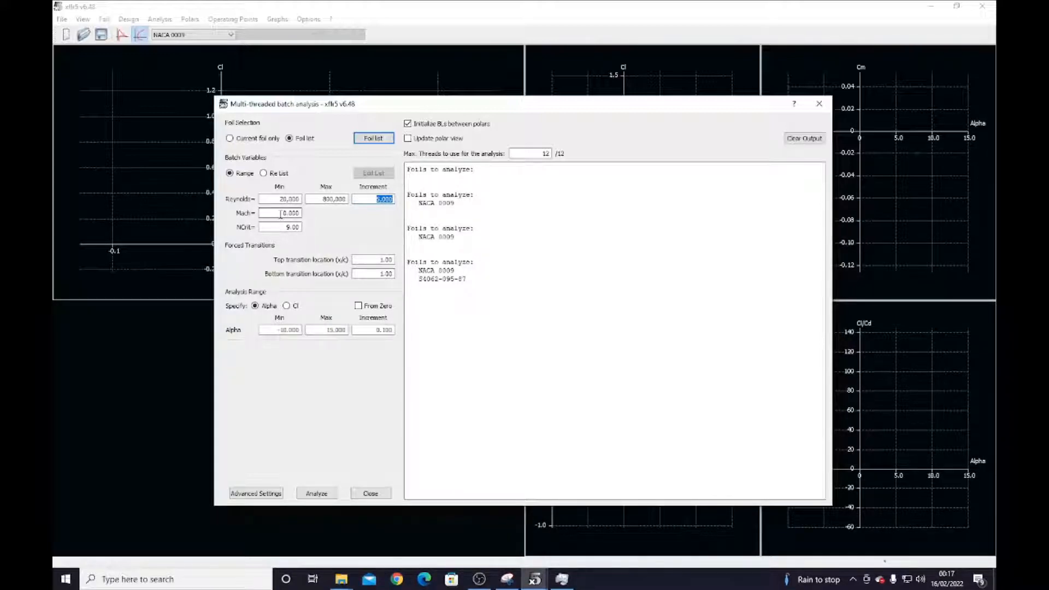
drag(273, 214, 302, 214)
click(299, 212)
click(331, 496)
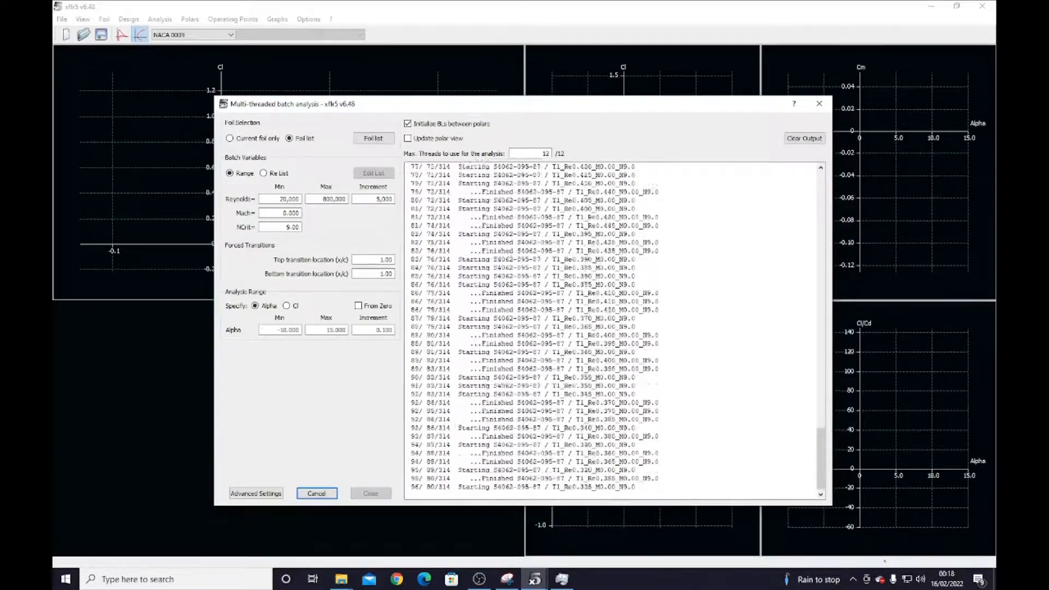
Check the processor load in Task Manager while the batch analysis runs, and close Task Manager
drag(1048, 232, 844, 218)
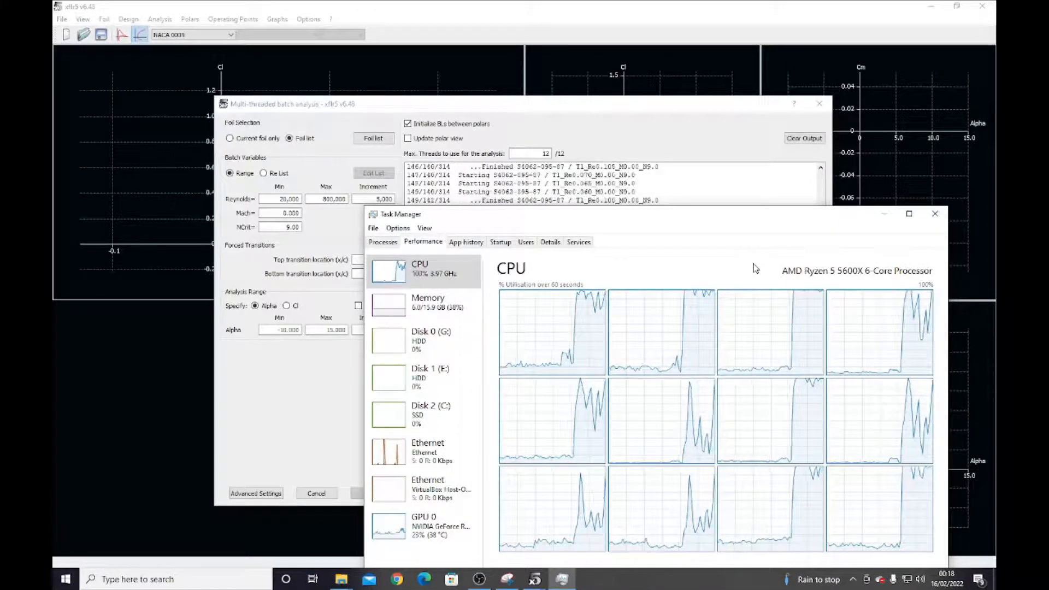
drag(735, 216, 1046, 230)
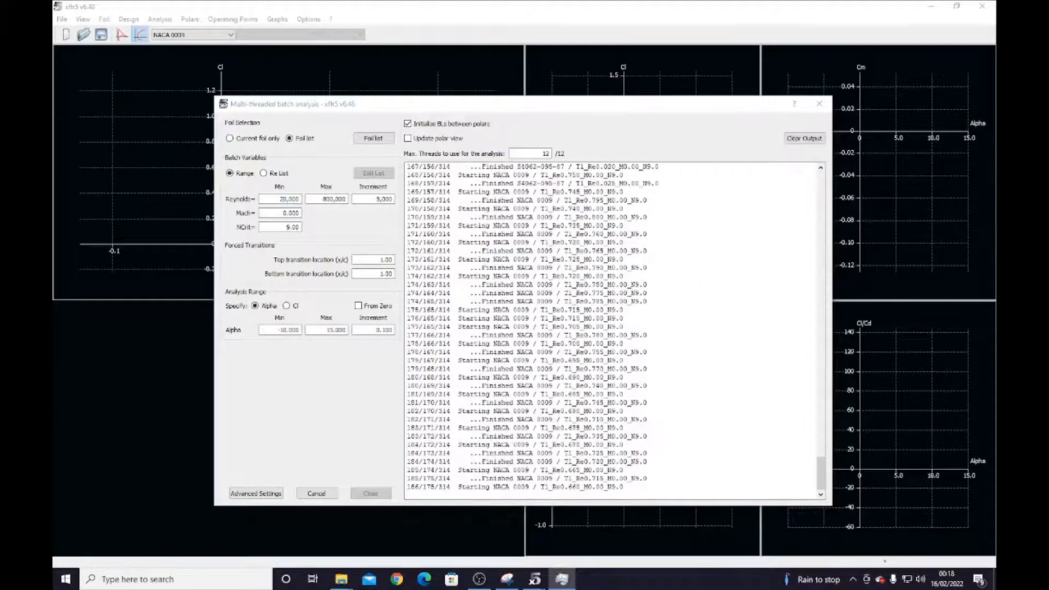
key(alt+F4)
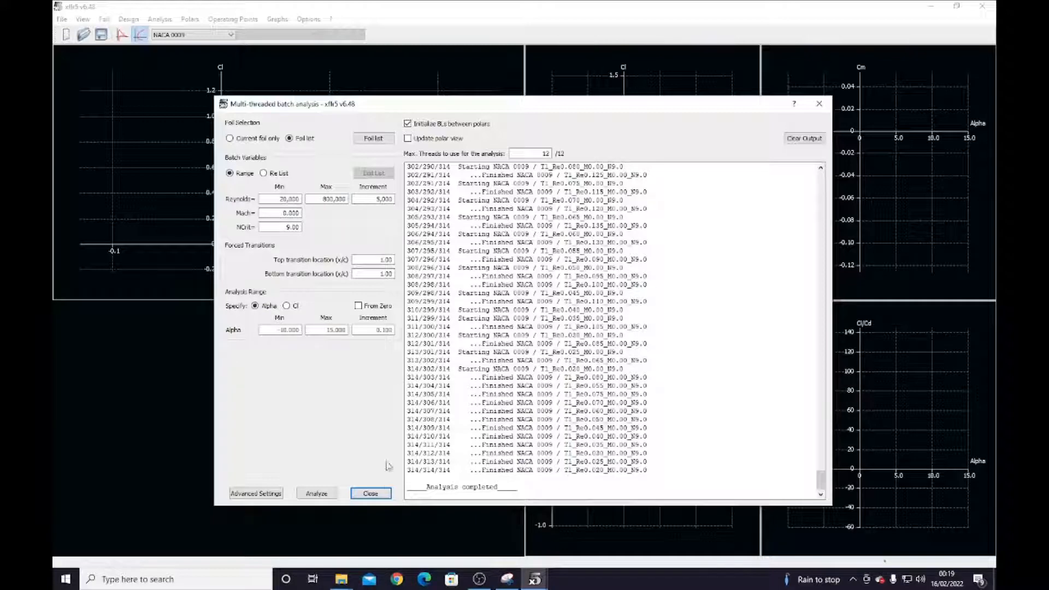
Close the finished batch analysis and switch to the Wing and Plane Design module
click(381, 492)
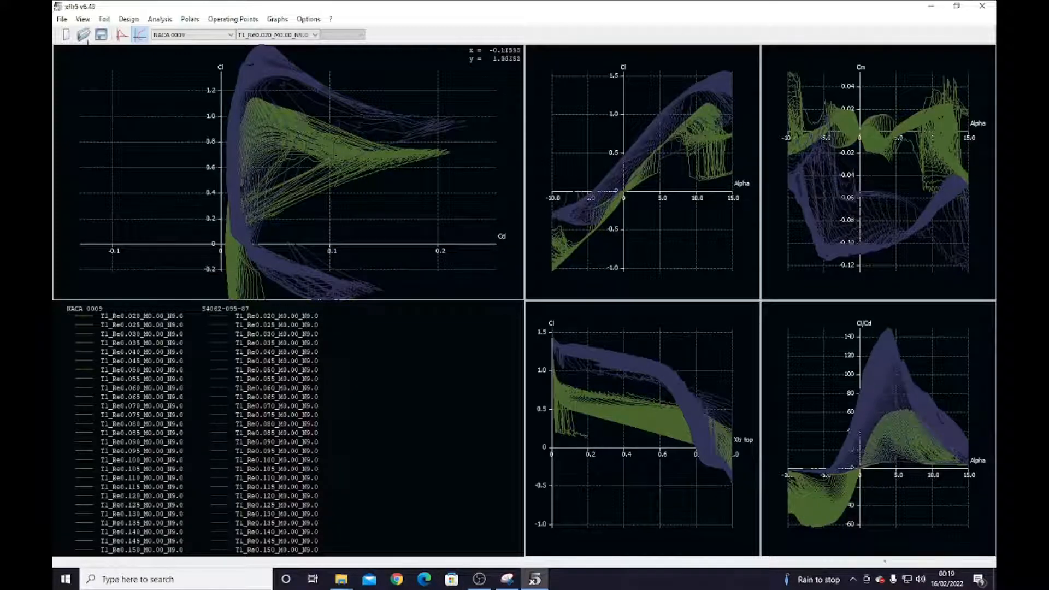
click(67, 20)
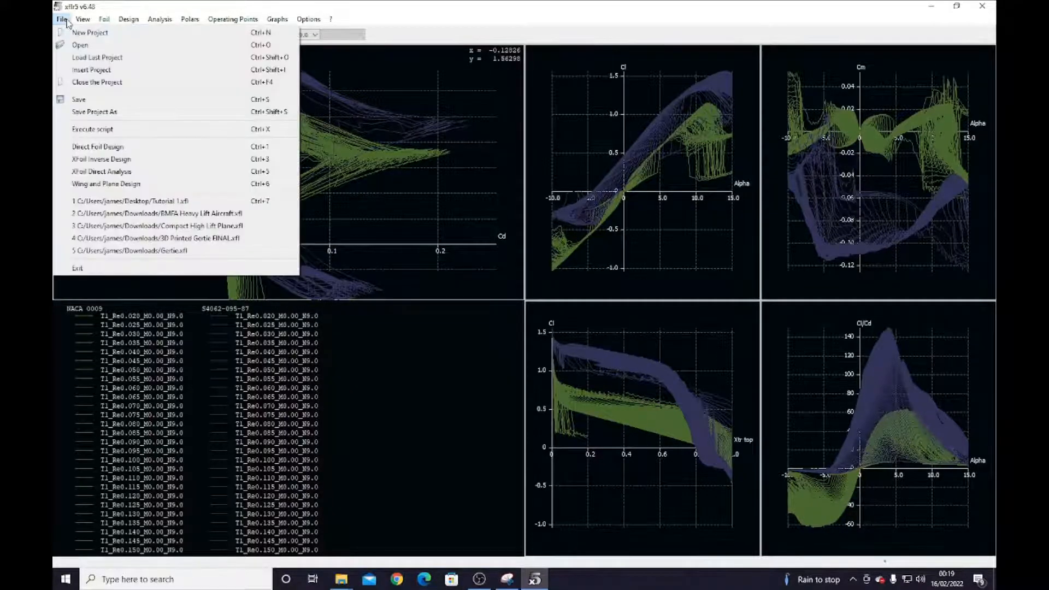
click(106, 184)
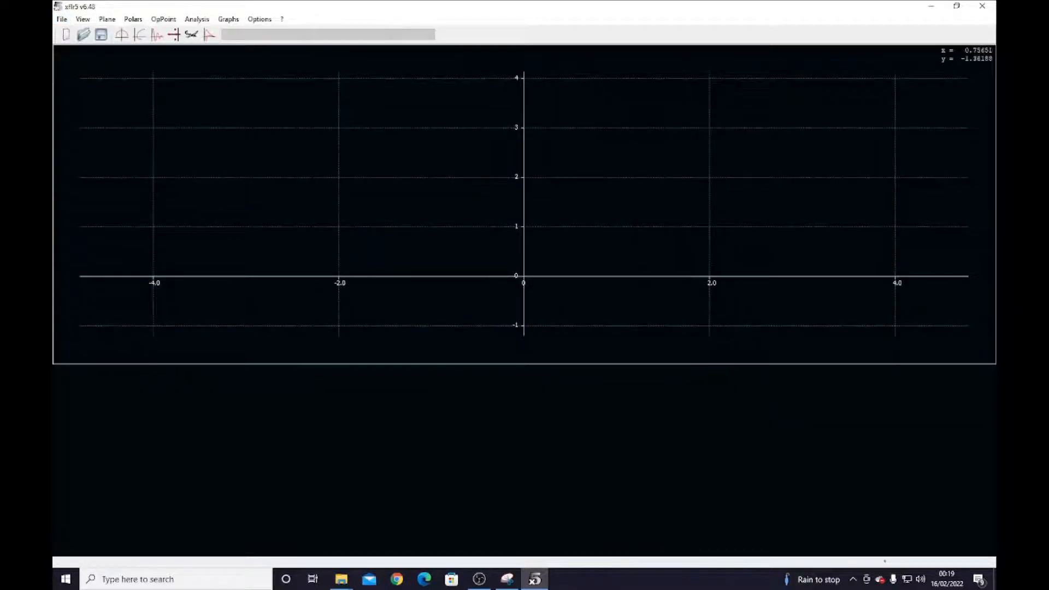
Look through the available plane analysis views, including the 3D, Cp and polar views
click(191, 35)
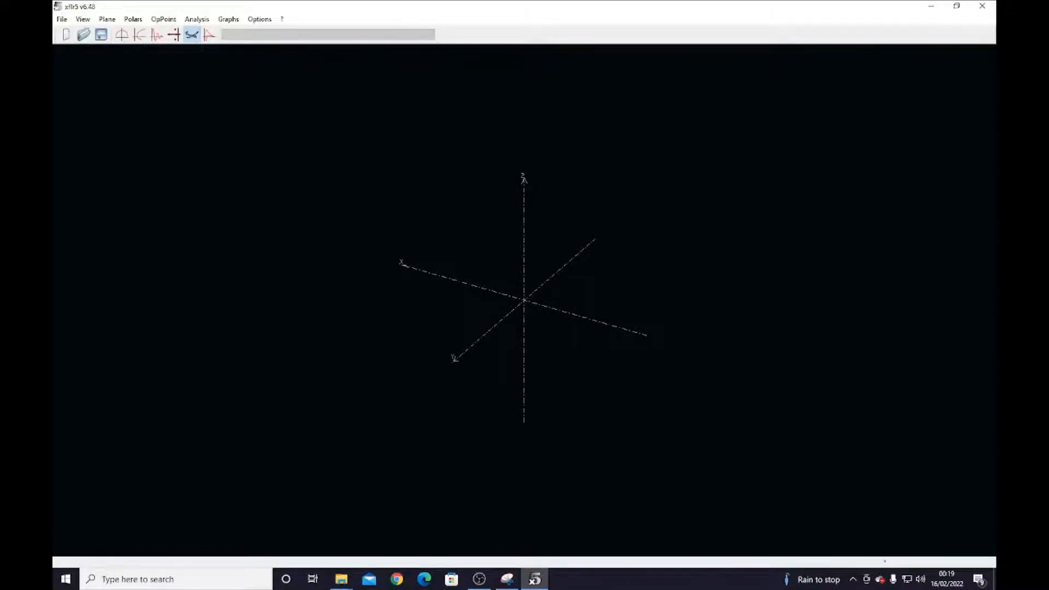
click(209, 36)
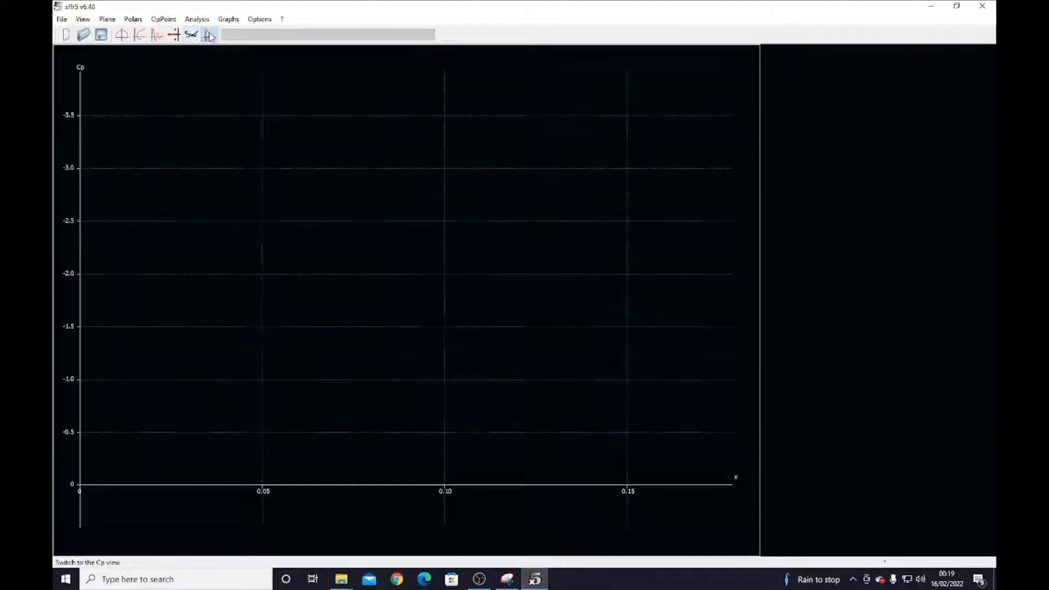
click(158, 36)
click(158, 36)
click(140, 35)
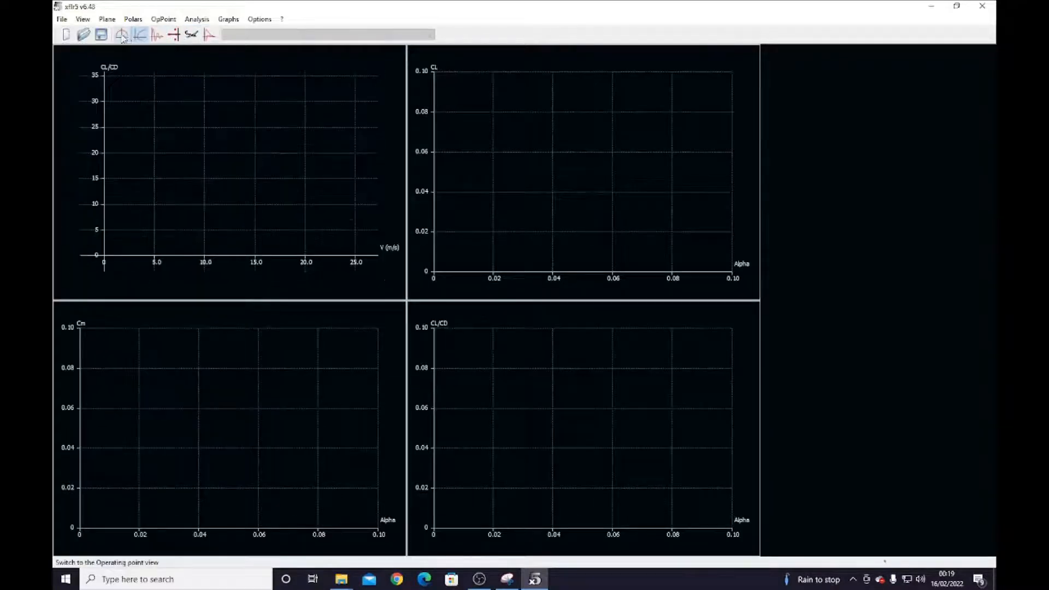
Show the 3D view, start defining a new plane, and name it Tutorial 1
click(122, 35)
click(191, 35)
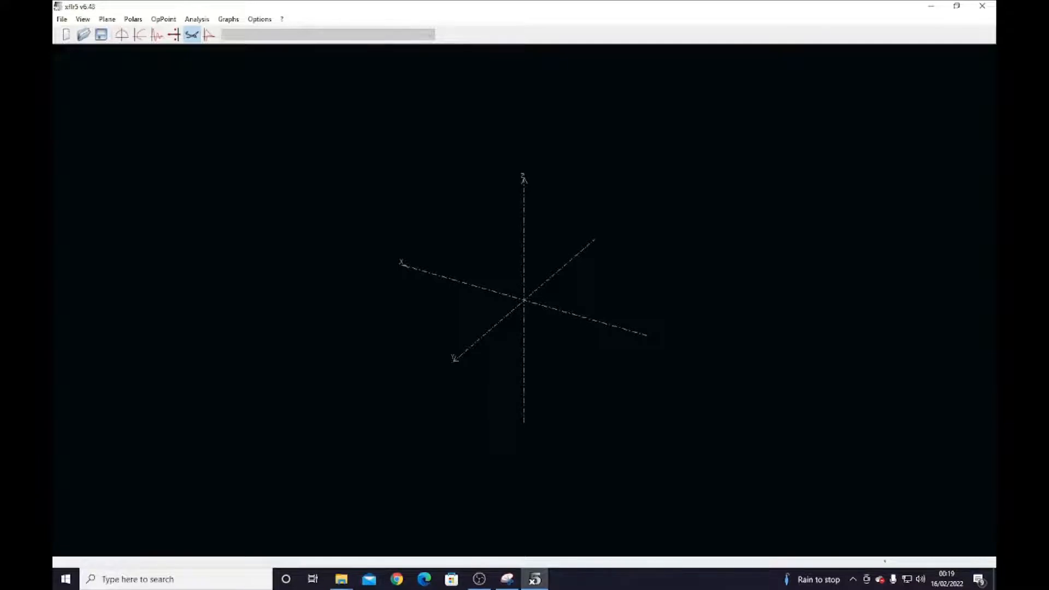
click(107, 19)
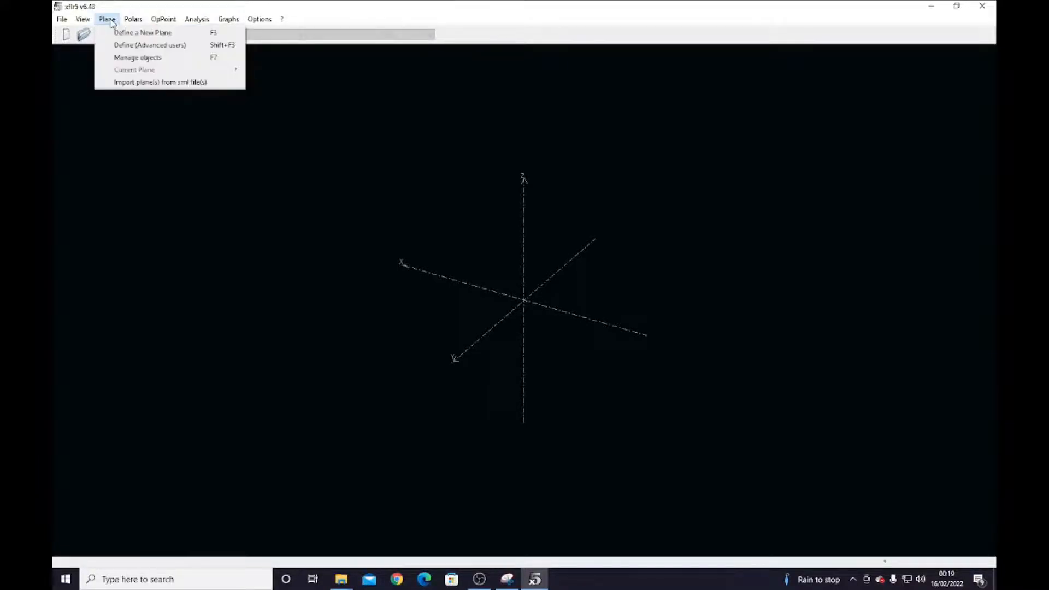
click(121, 33)
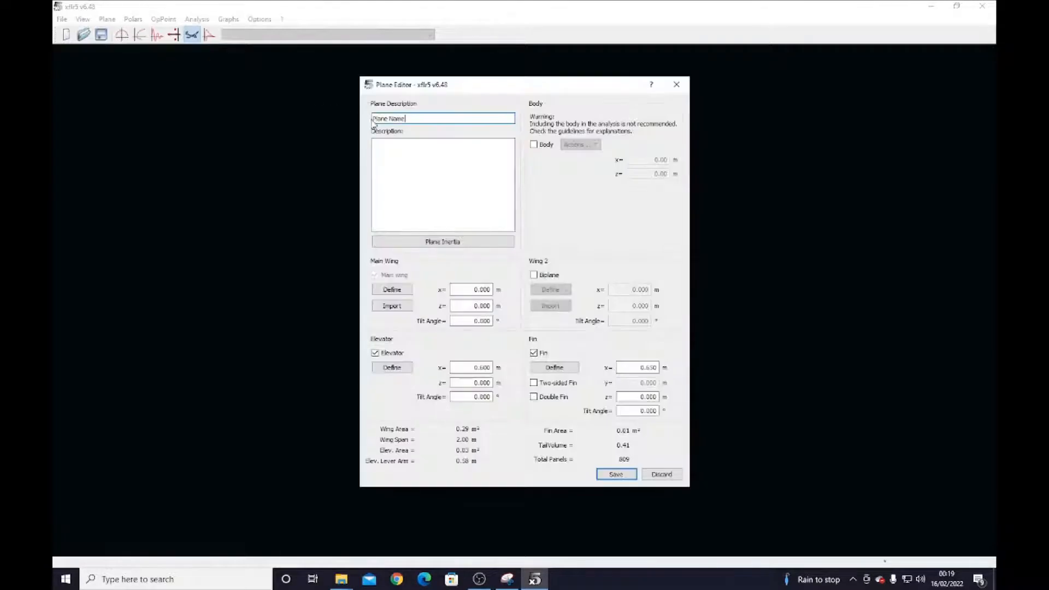
key(BackSpace)
key(BackSpace)
key(BackSpace)
key(BackSpace)
key(BackSpace)
key(BackSpace)
key(BackSpace)
key(BackSpace)
key(BackSpace)
Leave the plane without a body and open the main wing's definition
click(535, 144)
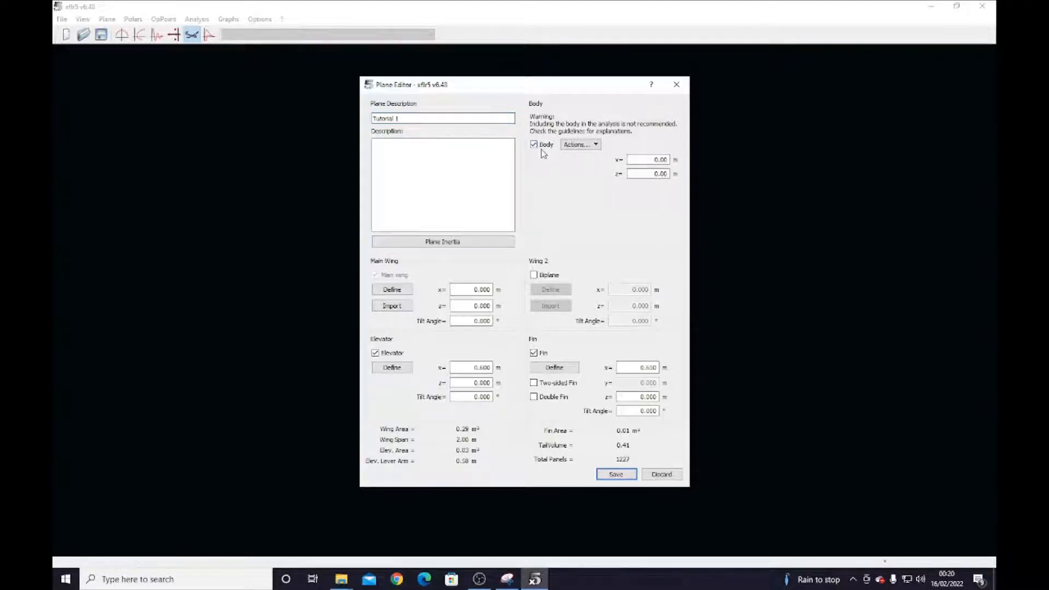
click(540, 146)
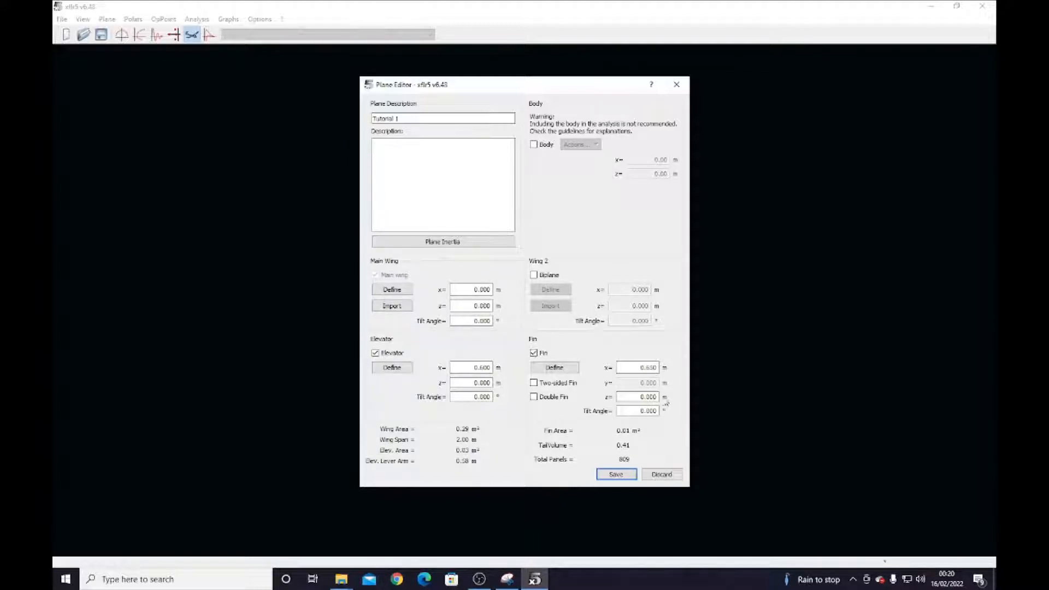
click(400, 296)
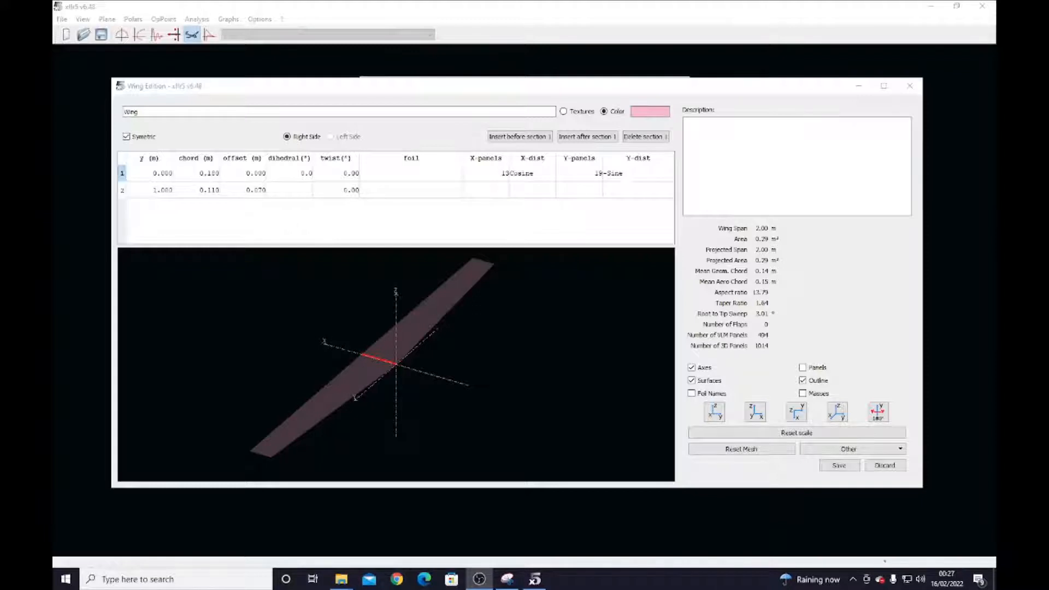
Examine the root and tip sections of the main wing in the section table and the 3D preview
click(162, 192)
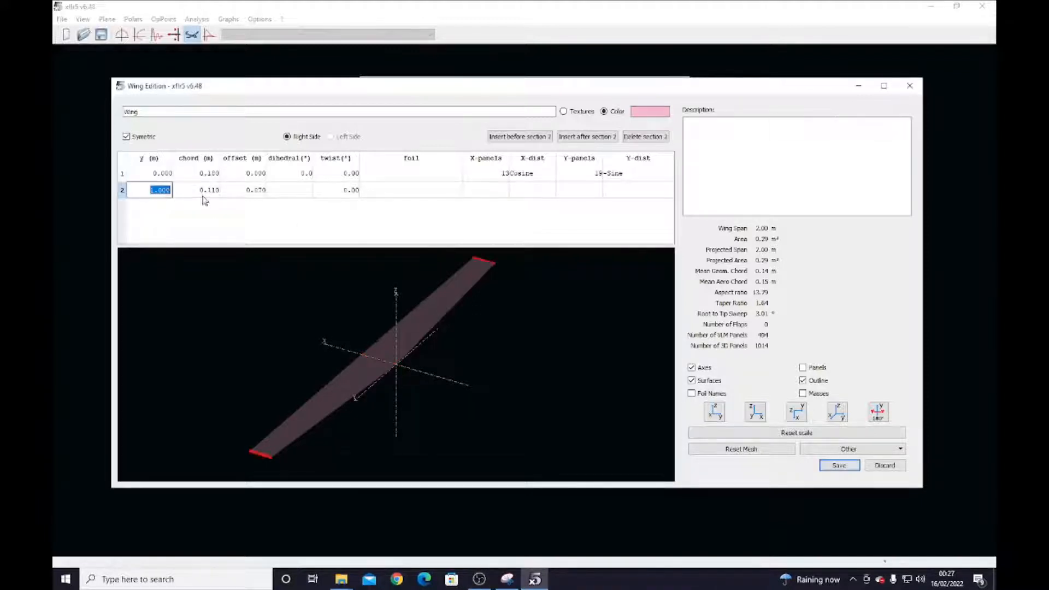
click(204, 194)
click(162, 174)
scroll(396, 364, up, 3)
scroll(396, 365, down, 10)
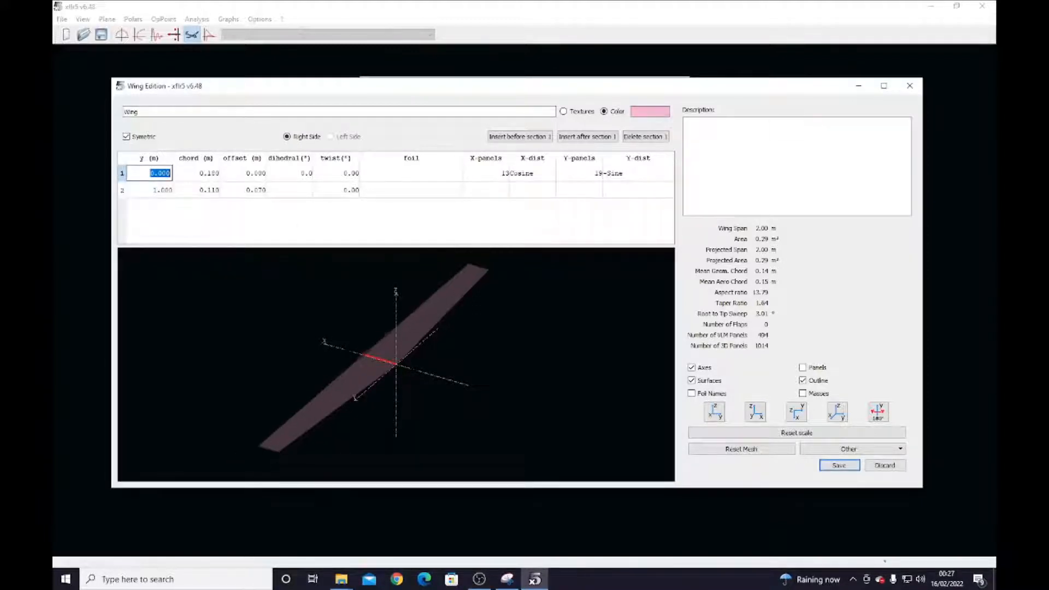
scroll(396, 365, up, 4)
scroll(396, 365, up, 3)
scroll(396, 364, down, 5)
scroll(396, 365, up, 4)
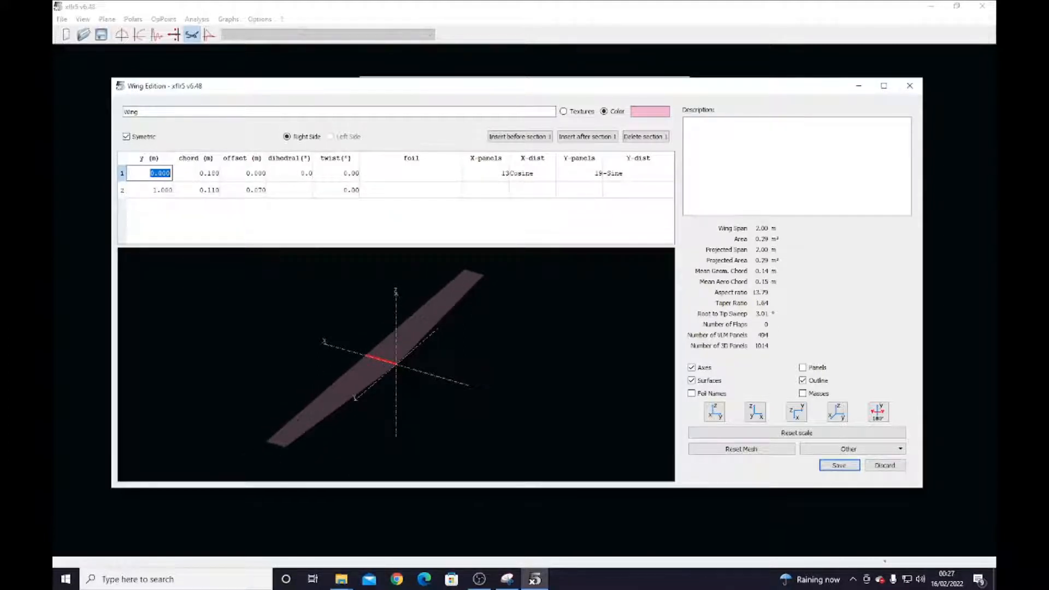
mouse_move(396, 365)
mouse_down()
mouse_move(415, 382)
mouse_move(415, 403)
mouse_move(360, 379)
mouse_move(402, 362)
mouse_move(388, 365)
mouse_up()
middle_drag(396, 366, 506, 305)
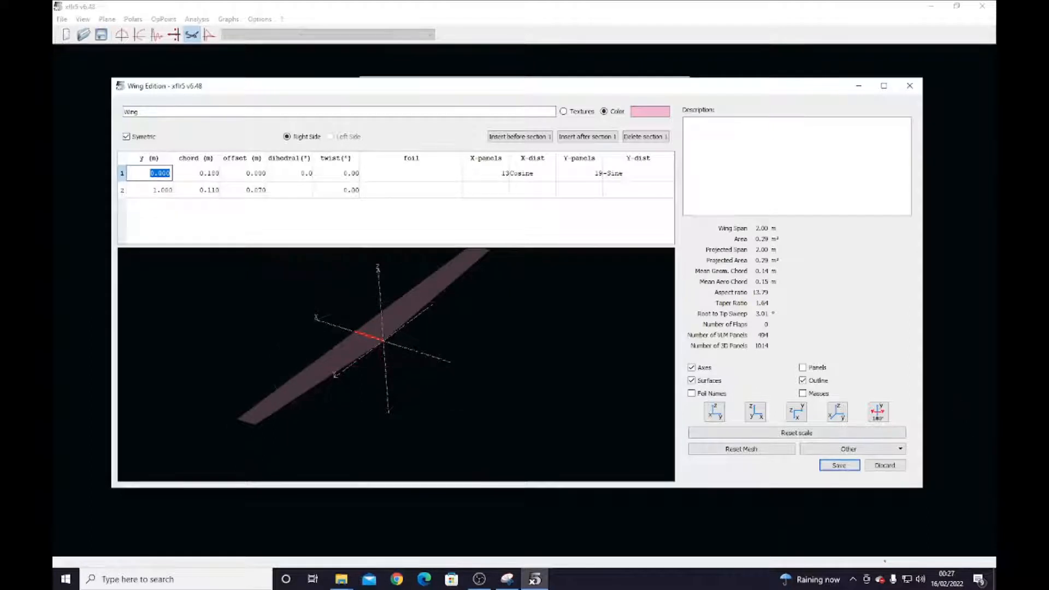
middle_drag(389, 358, 410, 344)
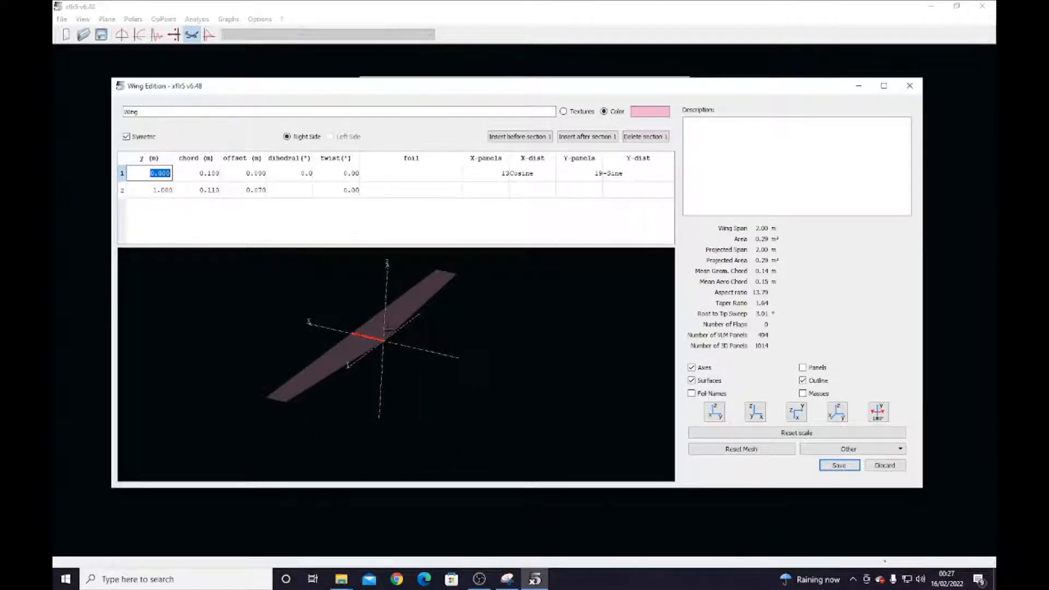
Try a spanwise position of 1.5 m for the wing's tip section
click(160, 190)
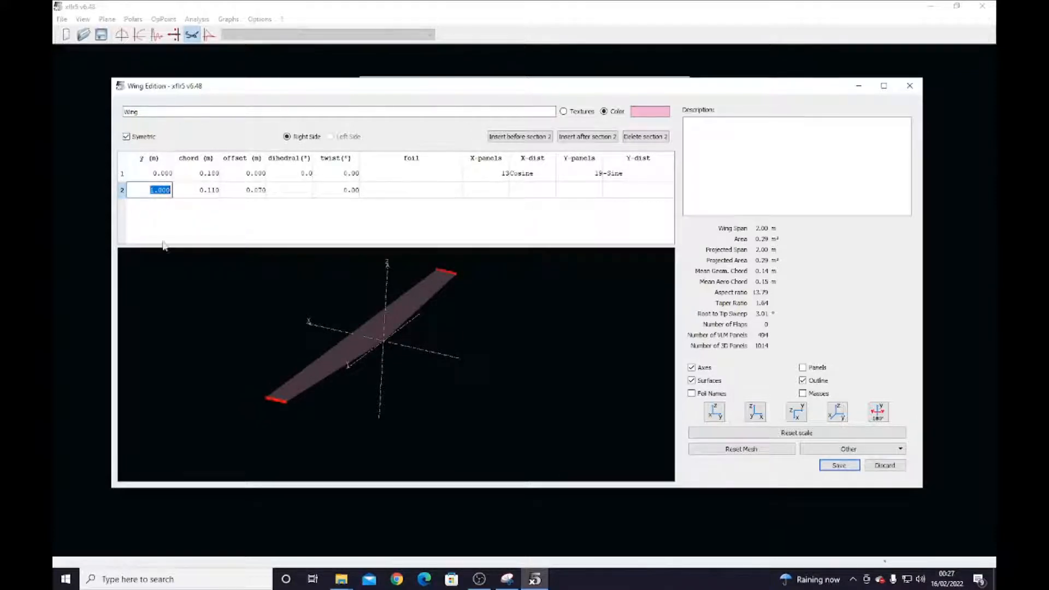
click(158, 192)
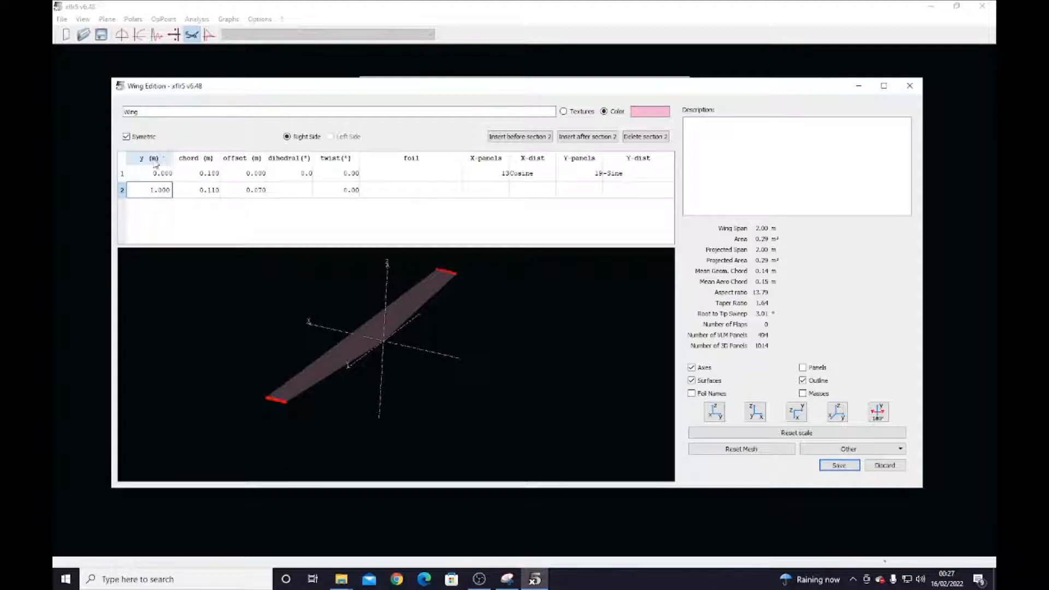
click(153, 190)
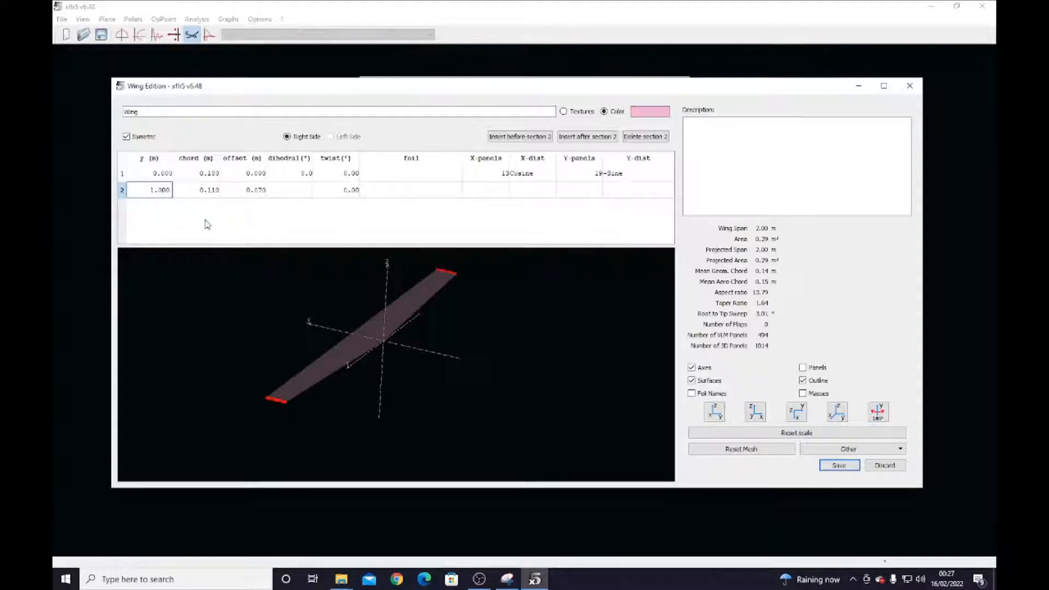
text(5)
key(Return)
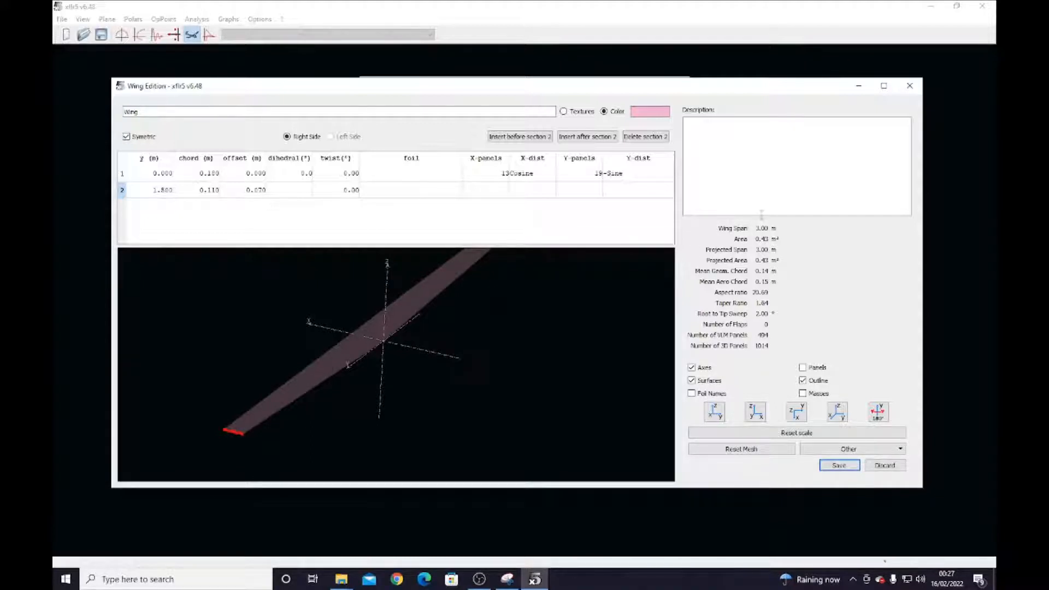
Try shortening the wing by setting the tip section's spanwise position to 0.5 m
double_click(162, 192)
text(0.)
key(Return)
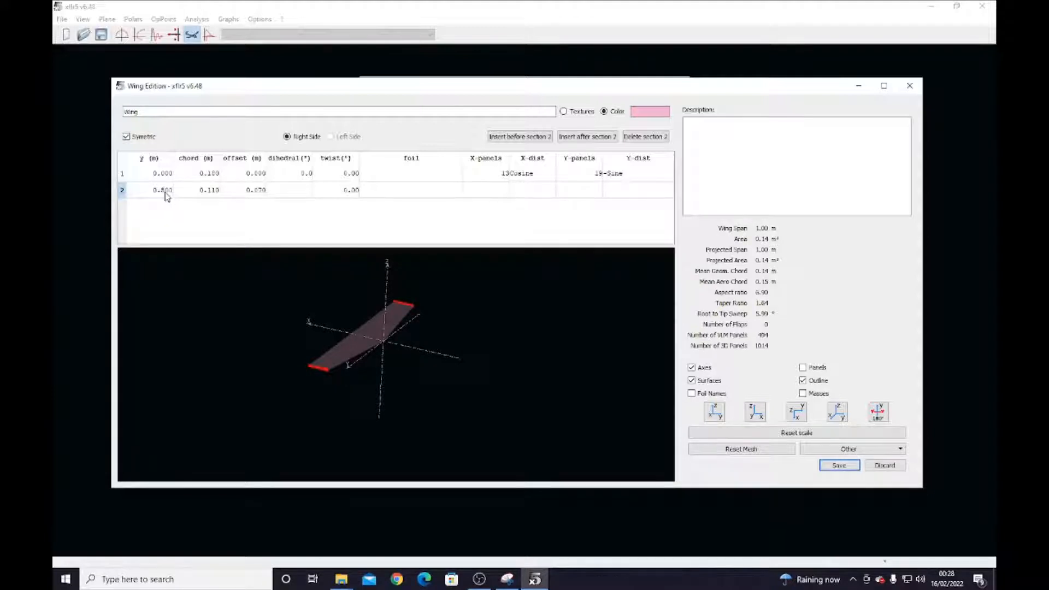
Restore the tip section's spanwise position to 1 m
double_click(164, 191)
key(BackSpace)
key(BackSpace)
key(BackSpace)
text(1)
key(Return)
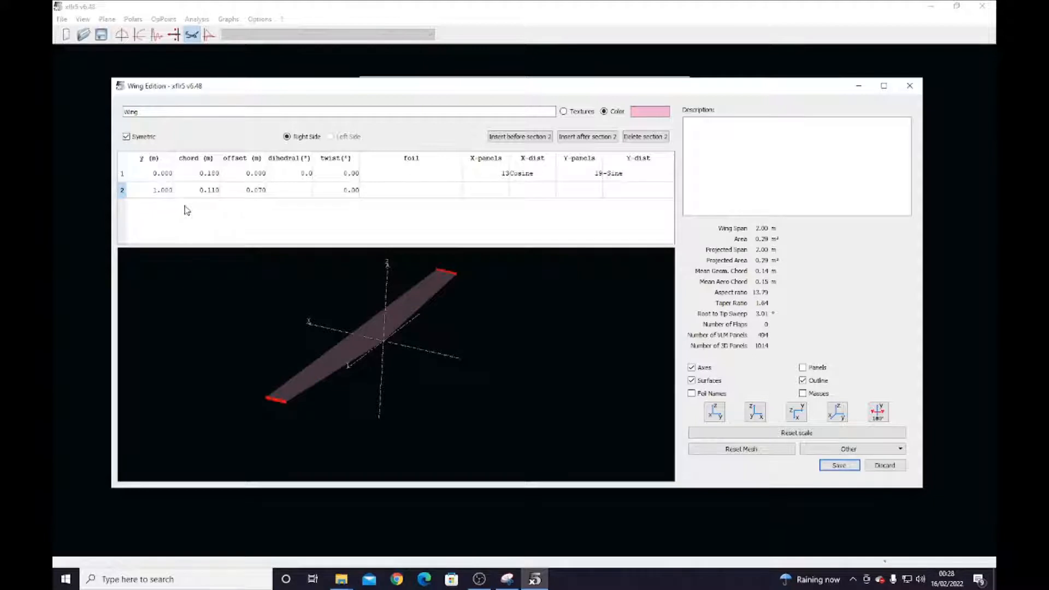
Inspect the wing tip in the 3D preview and try a tip chord of 10 m
double_click(207, 191)
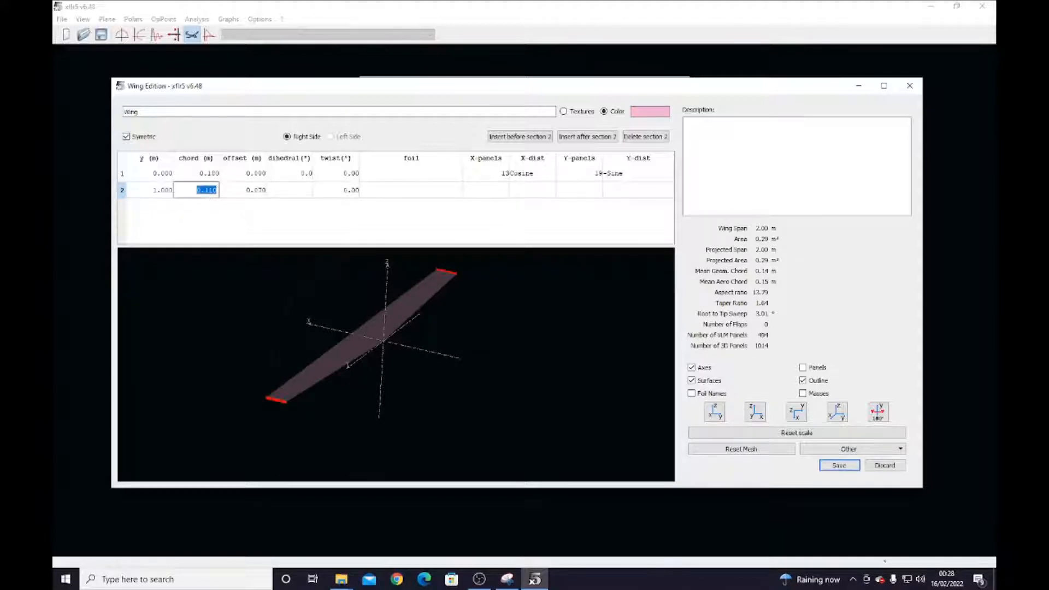
drag(388, 360, 460, 338)
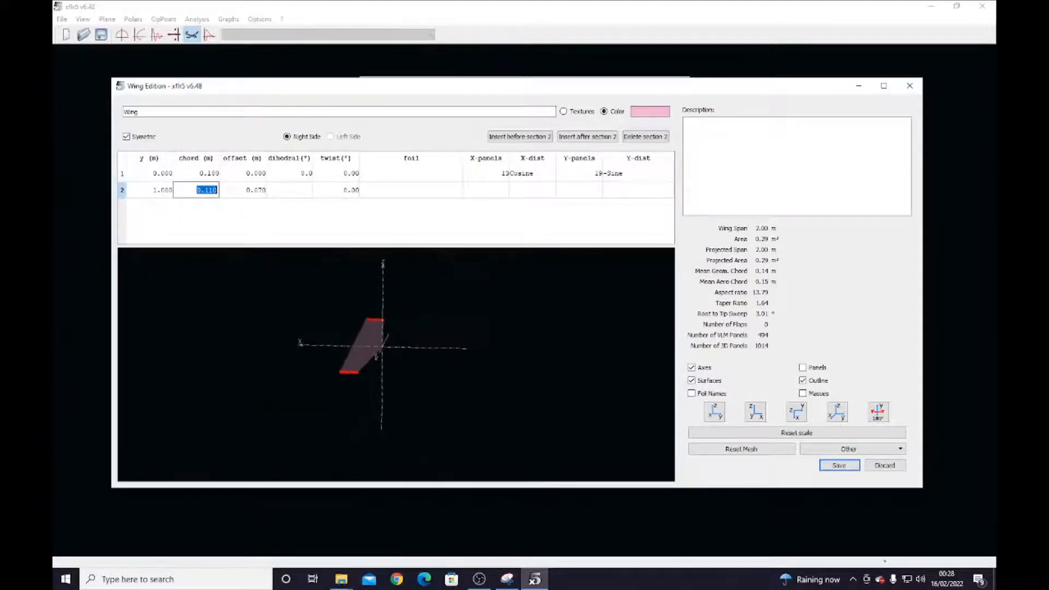
scroll(400, 364, up, 10)
drag(365, 334, 459, 362)
scroll(458, 373, up, 5)
scroll(450, 359, up, 3)
scroll(460, 361, down, 3)
mouse_move(445, 347)
middle_down()
mouse_move(437, 372)
mouse_move(428, 355)
middle_up()
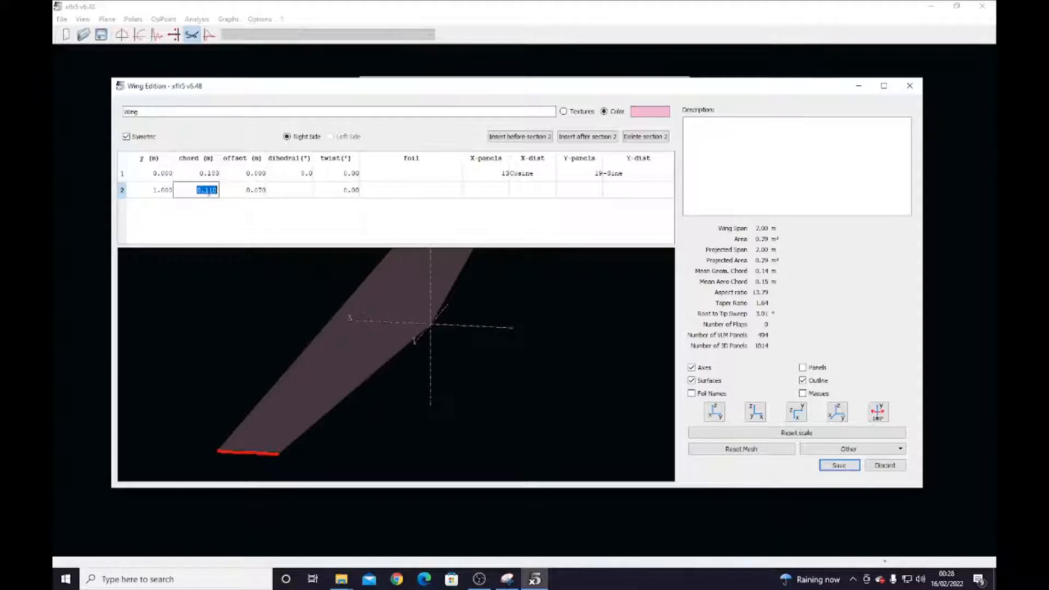
text(0.120)
key(BackSpace)
key(BackSpace)
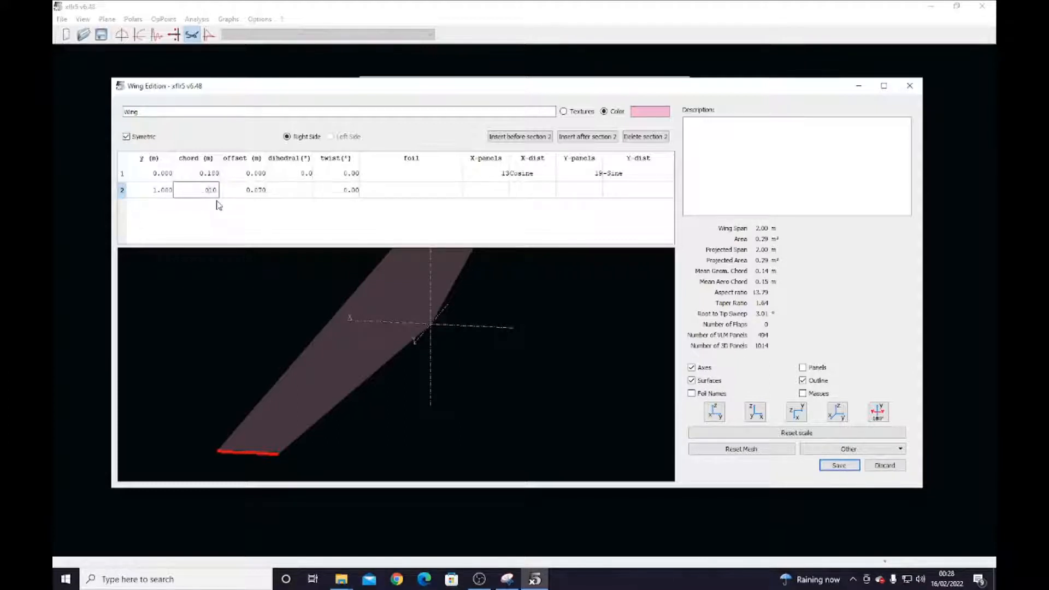
key(Return)
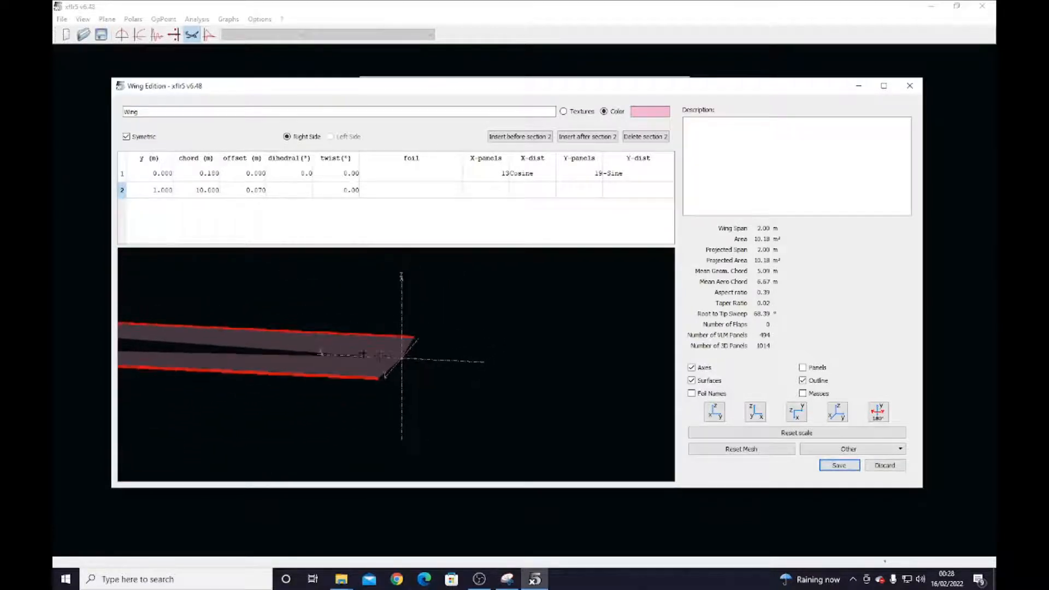
Try a very narrow wing tip with a chord of 0.01 m
click(210, 190)
triple_click(208, 190)
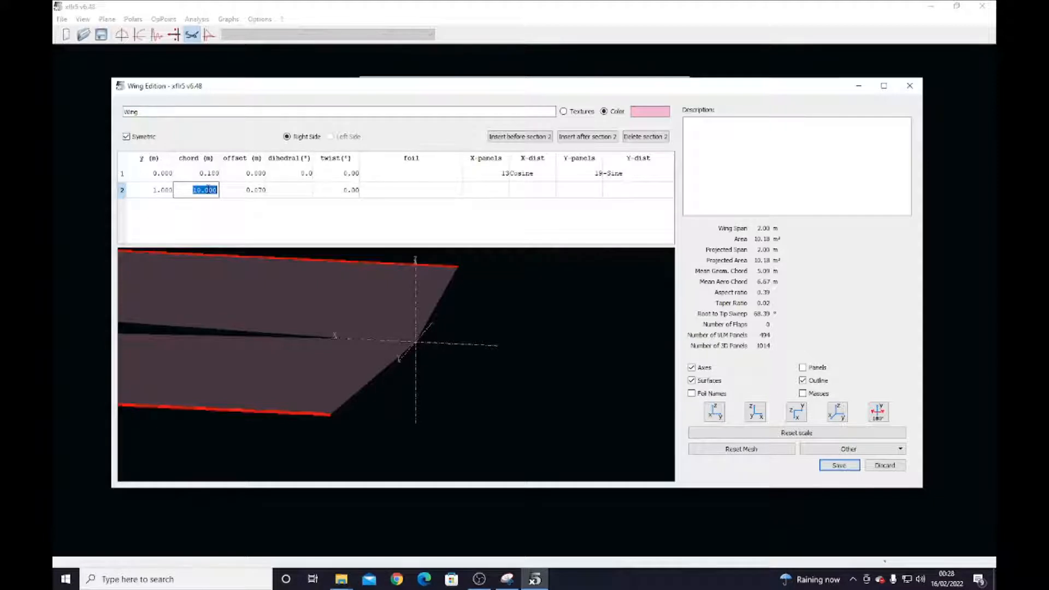
text(0.01)
key(Return)
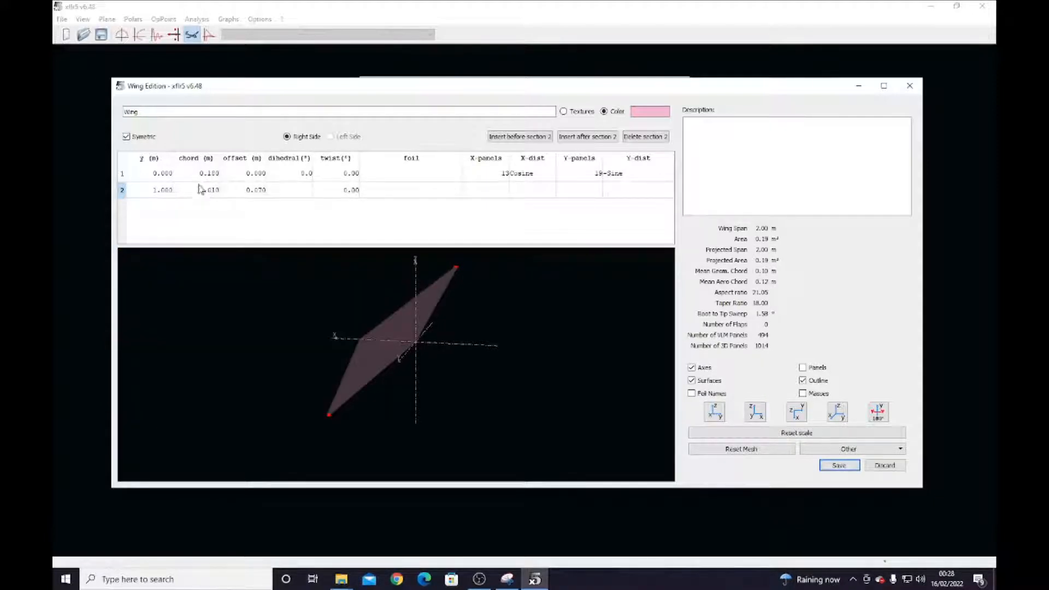
Set the tip section's chord to 0.1 m
double_click(213, 190)
text(0.1)
key(Return)
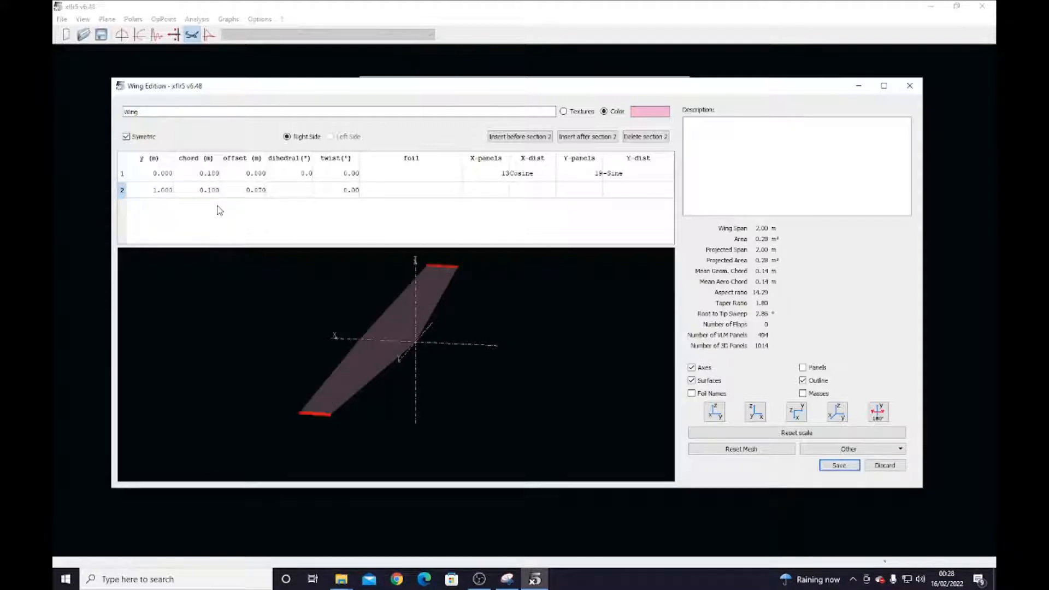
Set the tip section's offset to 0.1 m to sweep the wing back
double_click(244, 190)
middle_drag(408, 403, 466, 409)
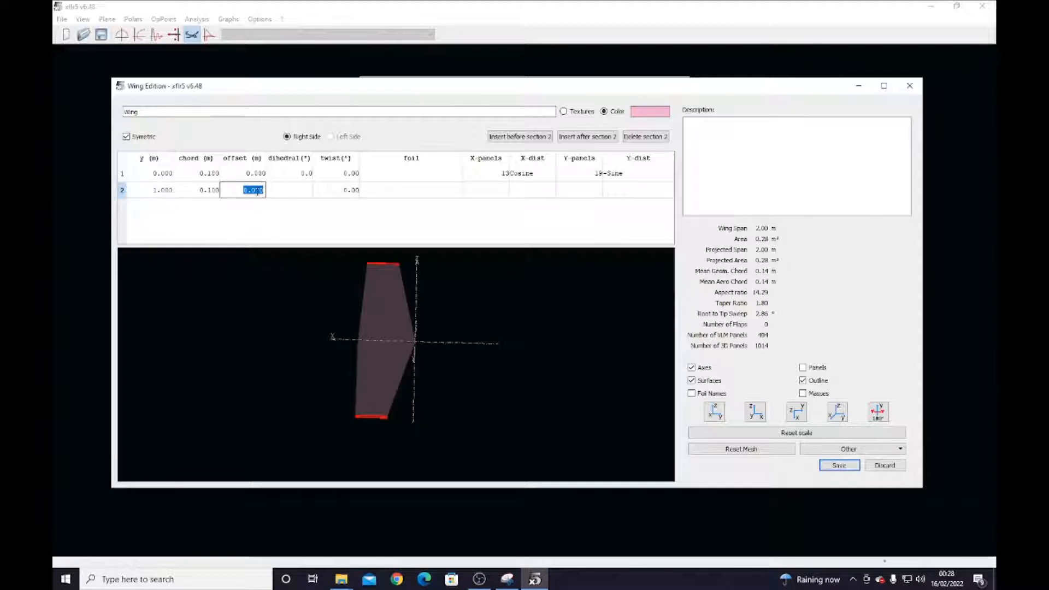
text(0.1)
key(Return)
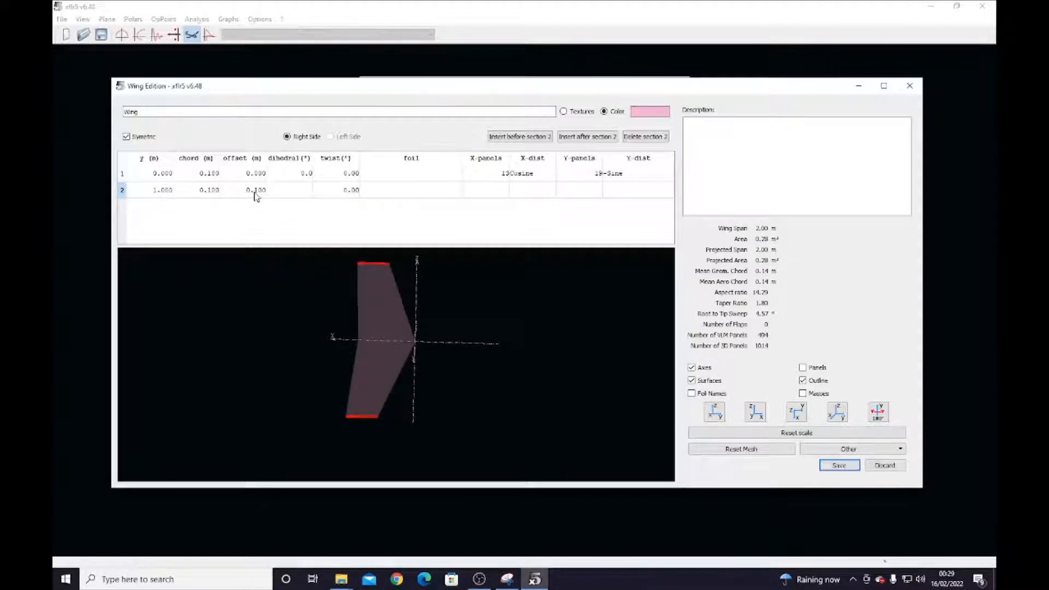
Try a tip offset of 1 m and return the offset to 0.1 m
double_click(255, 191)
text(1)
key(Return)
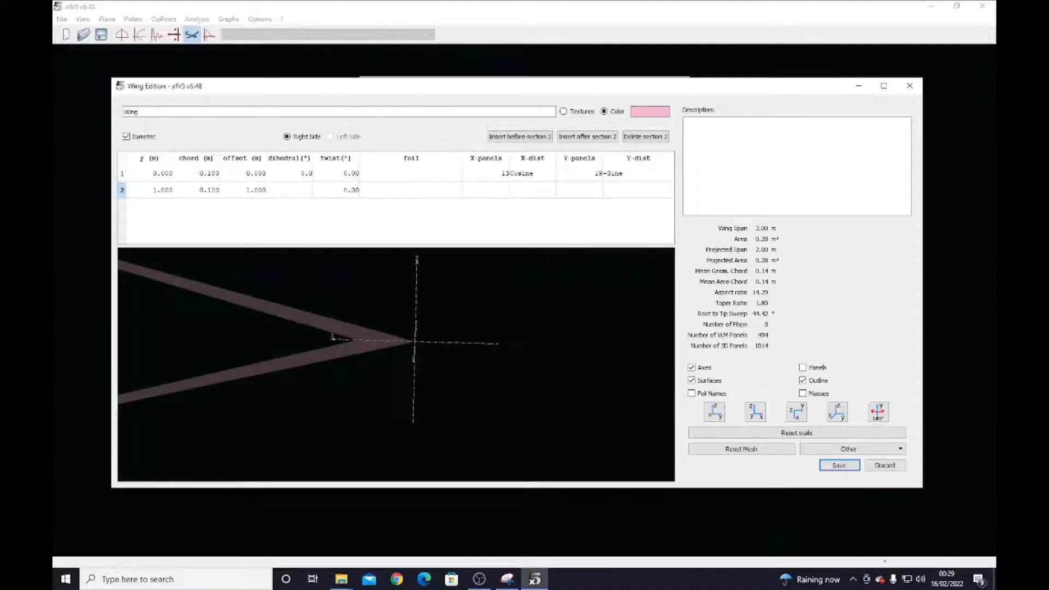
double_click(255, 191)
text(0.1)
key(Return)
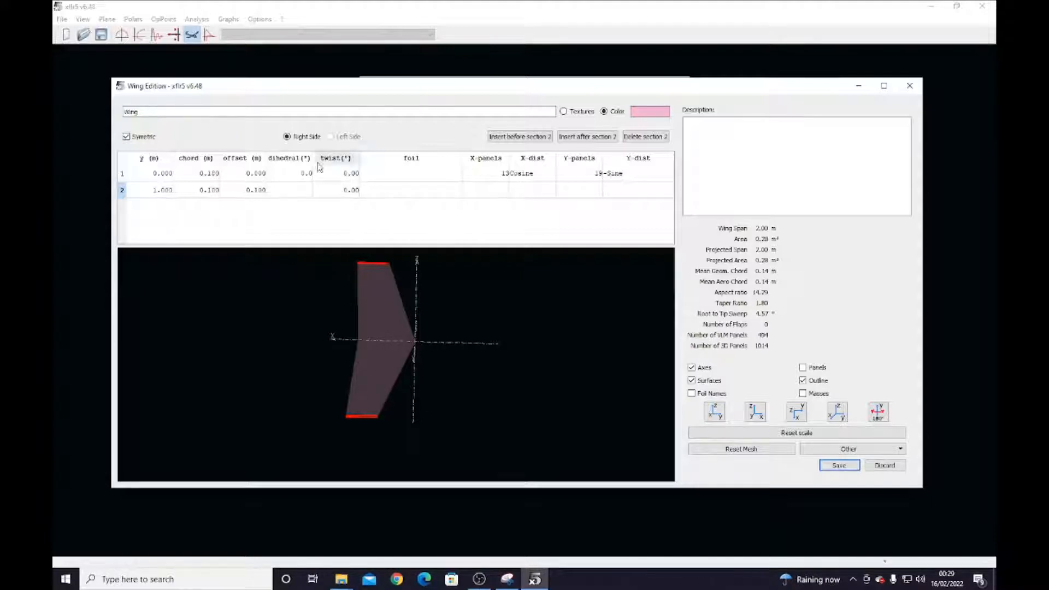
Examine the swept wing from the preset front, side and top views and by rotating the 3D preview
drag(399, 338, 341, 353)
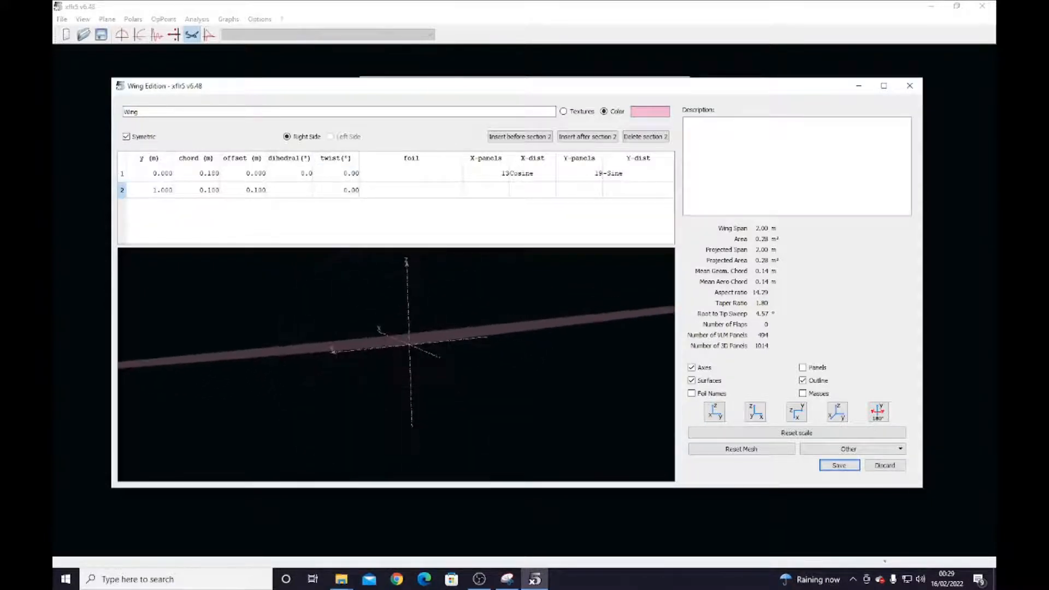
click(715, 413)
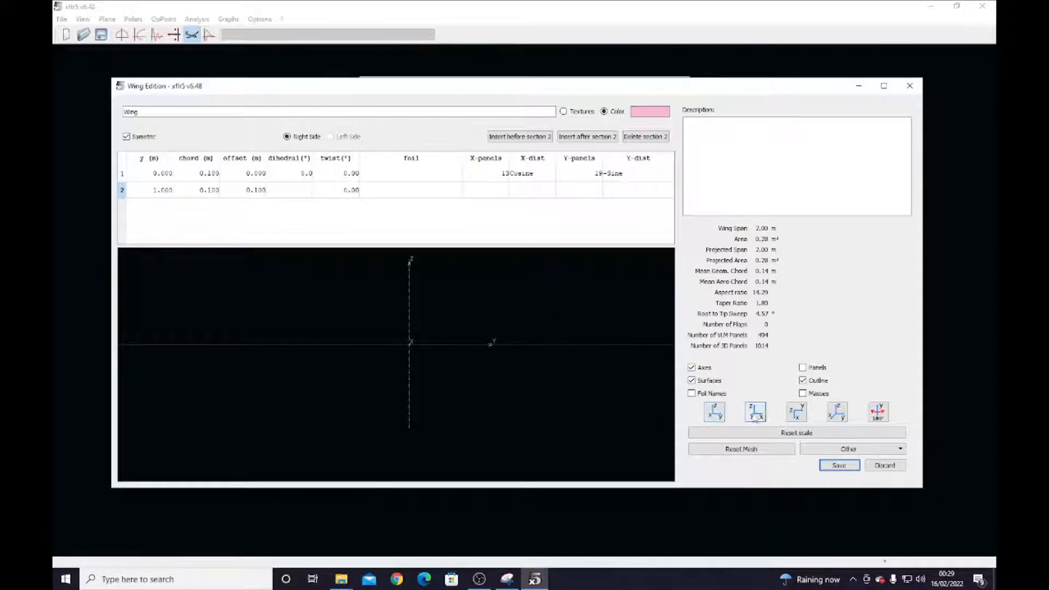
click(756, 412)
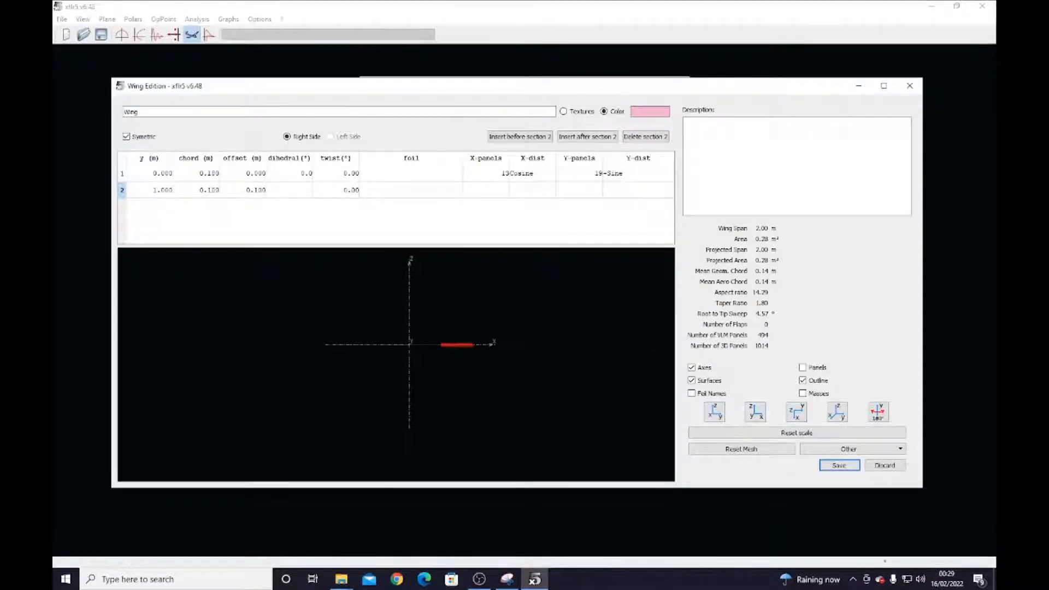
drag(480, 339, 391, 359)
click(797, 414)
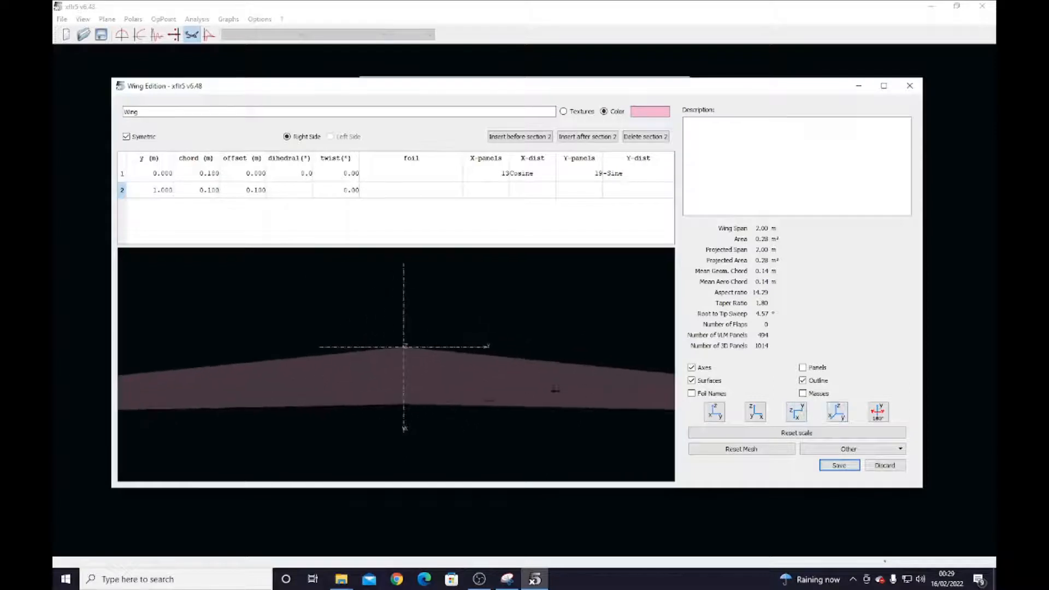
click(755, 414)
click(716, 414)
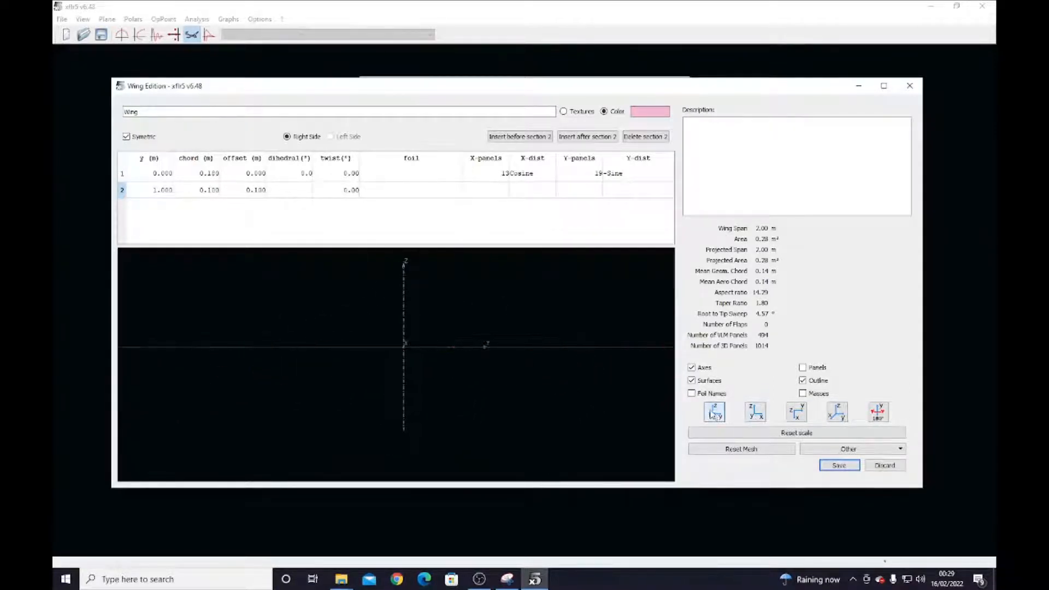
drag(455, 325, 463, 349)
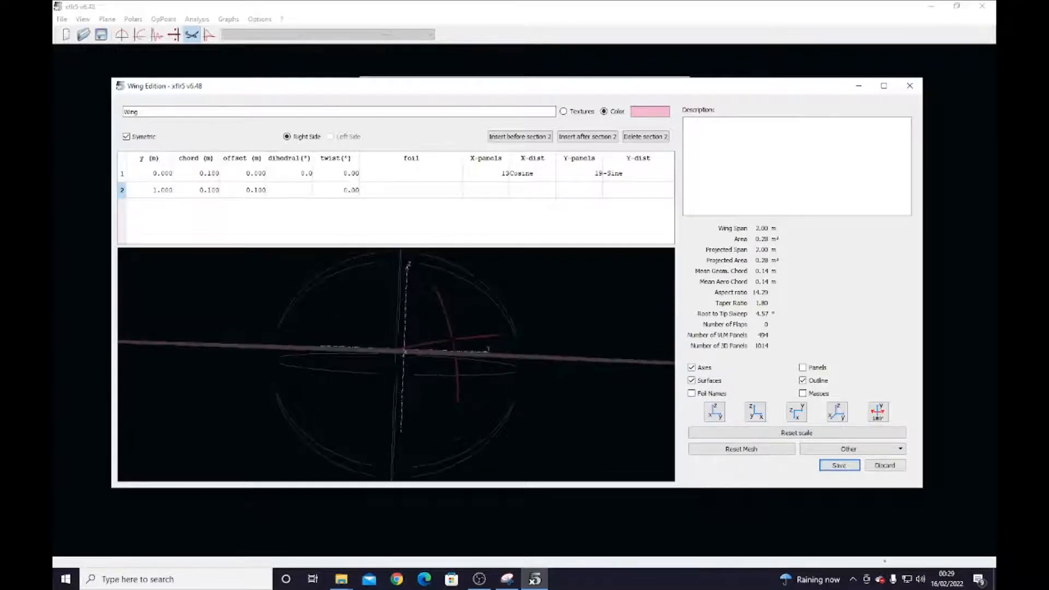
Try a dihedral of 10° on the root section, inspect it from the front, and return the dihedral to 0°
click(714, 412)
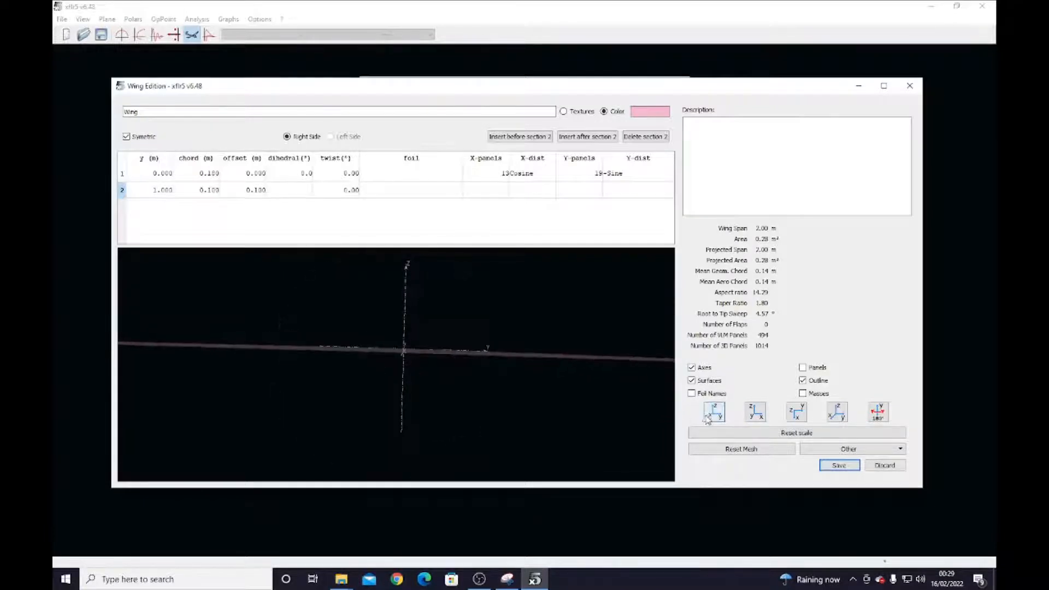
double_click(304, 173)
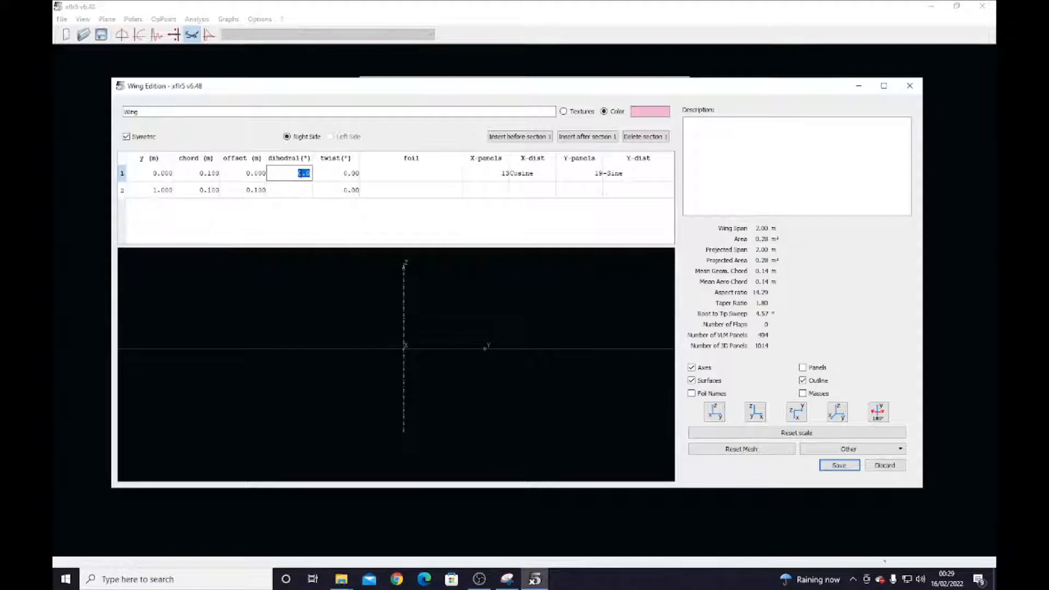
text(10)
key(Return)
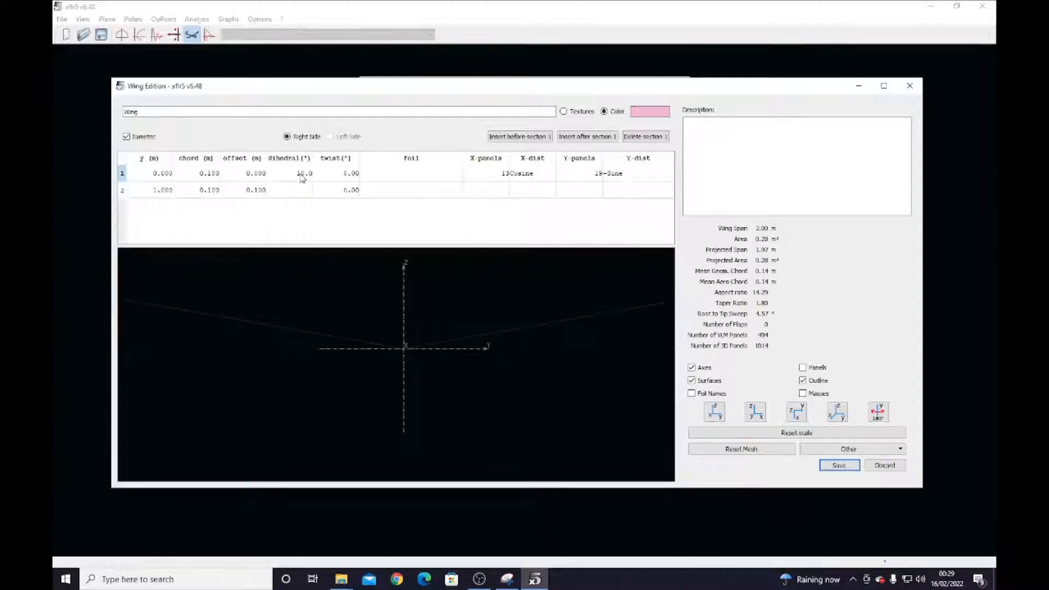
middle_drag(389, 364, 393, 400)
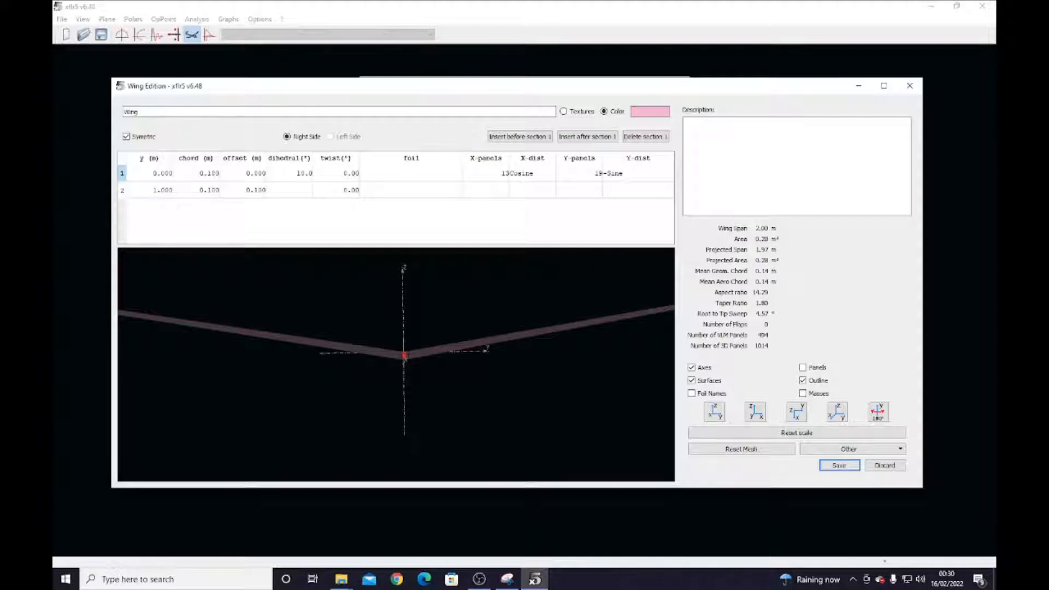
double_click(302, 171)
text(0)
key(Return)
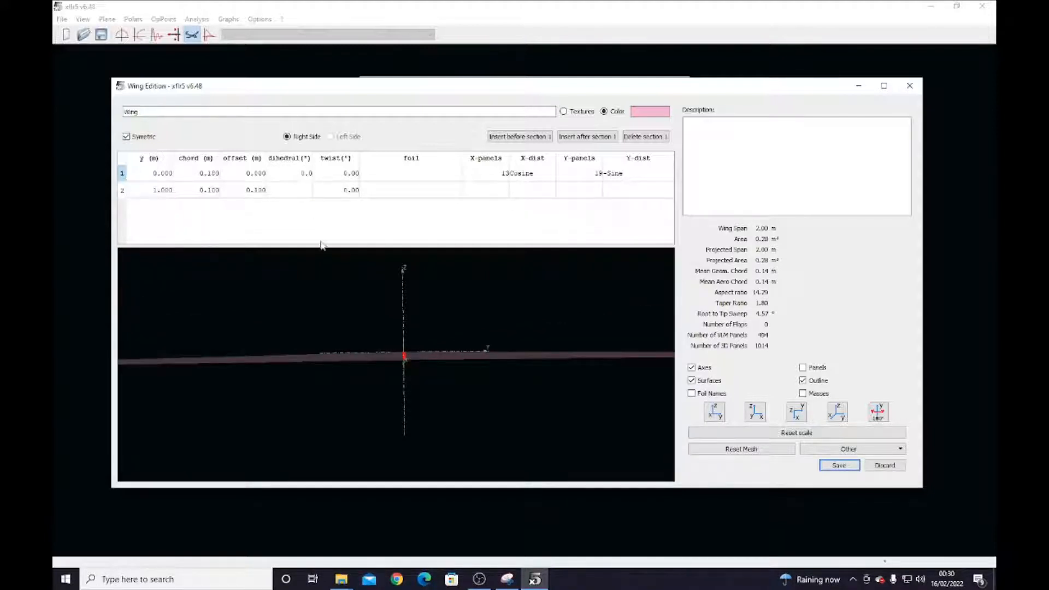
Try a twist of -30° on the tip section while viewing the wing from near its tip
middle_drag(441, 383, 396, 370)
drag(396, 371, 475, 337)
scroll(475, 337, down, 5)
scroll(476, 336, up, 13)
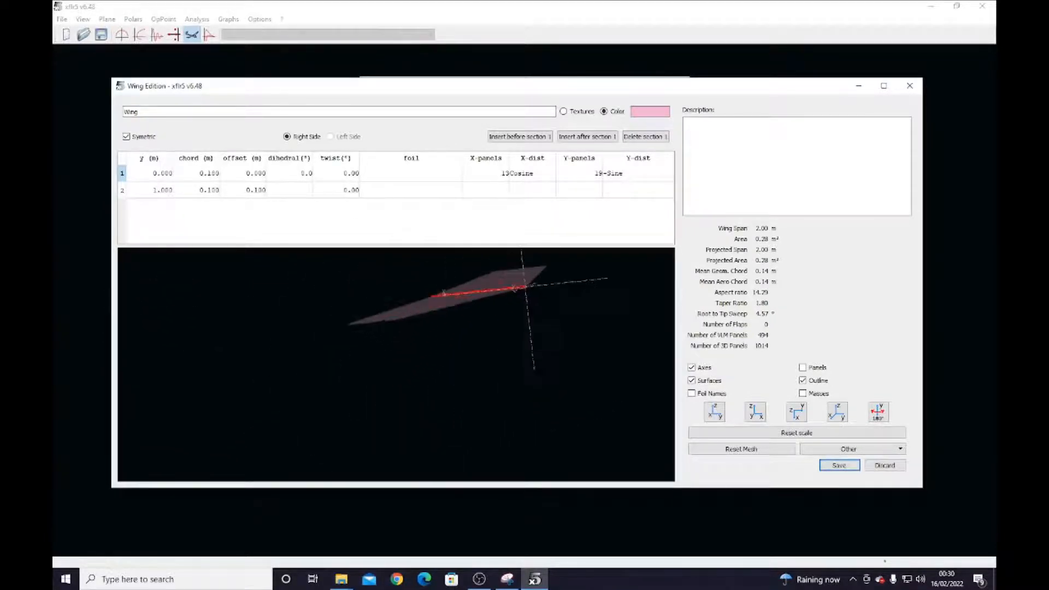
middle_drag(475, 336, 471, 364)
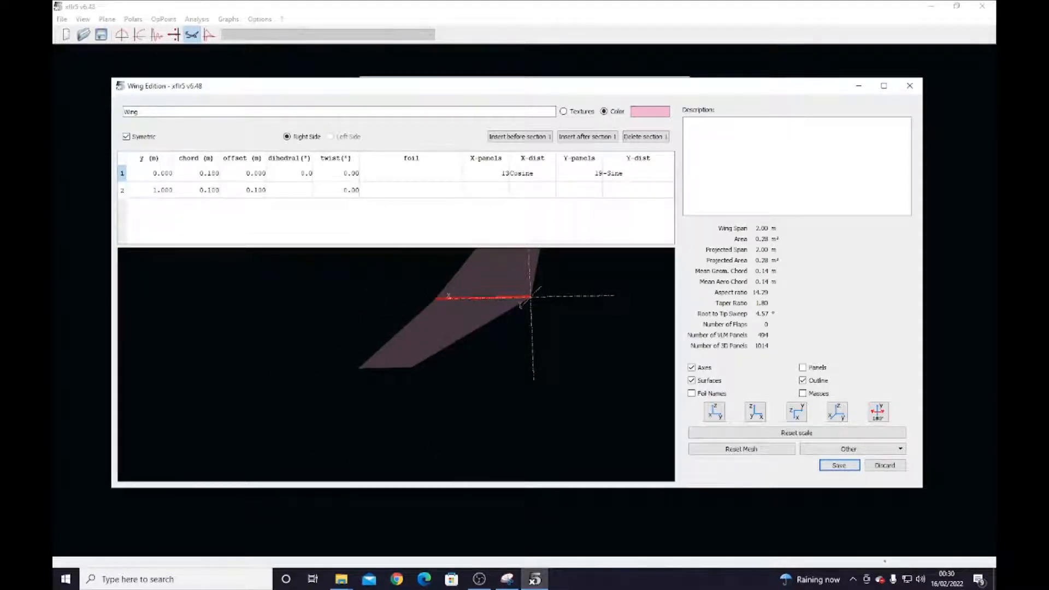
double_click(346, 190)
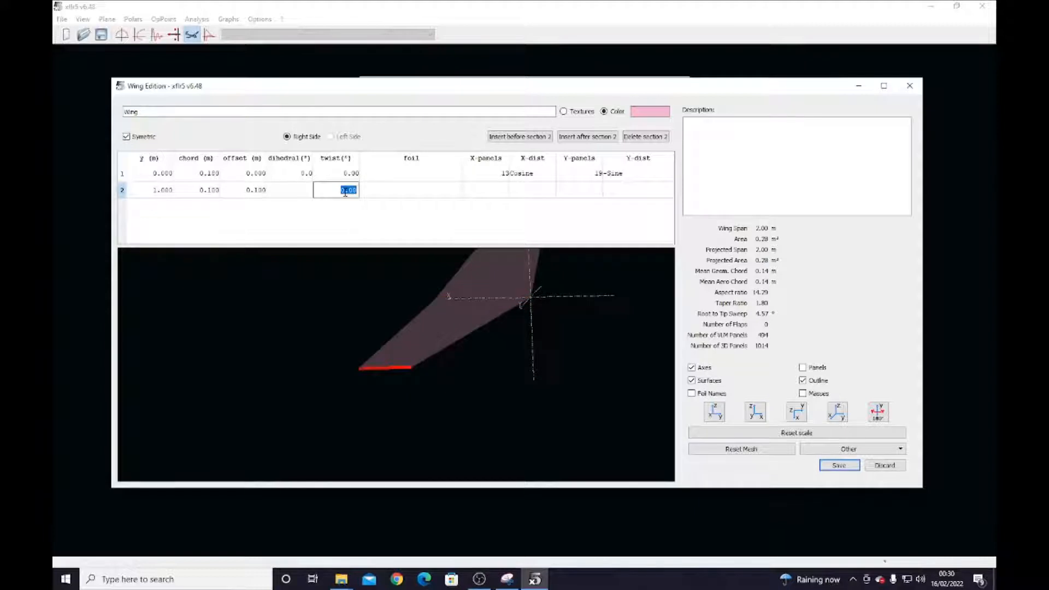
text(-30)
key(Return)
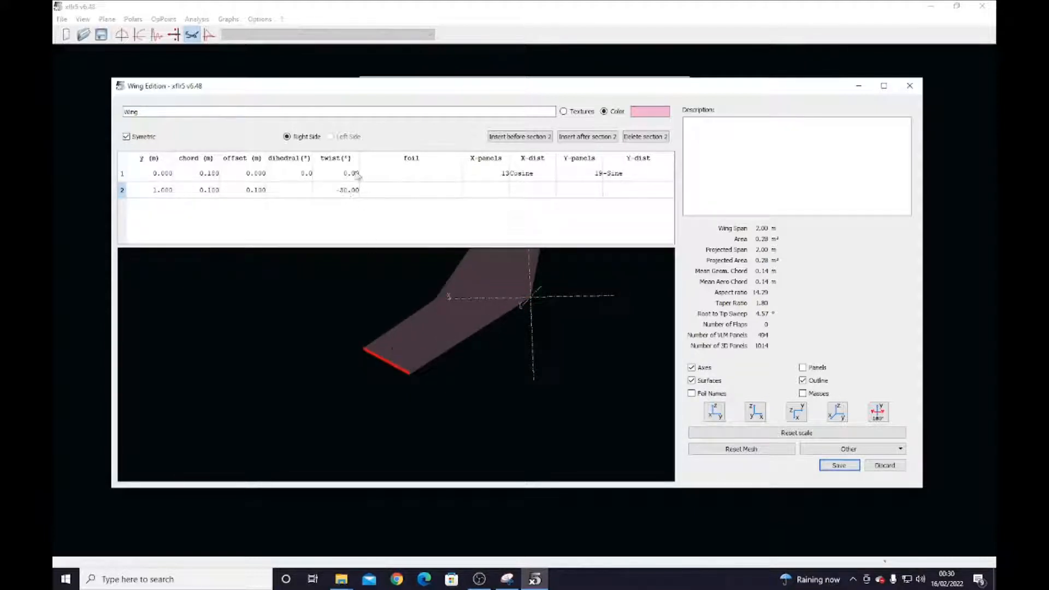
Try a stronger negative twist on the tip section and return the twist to 0°
double_click(342, 191)
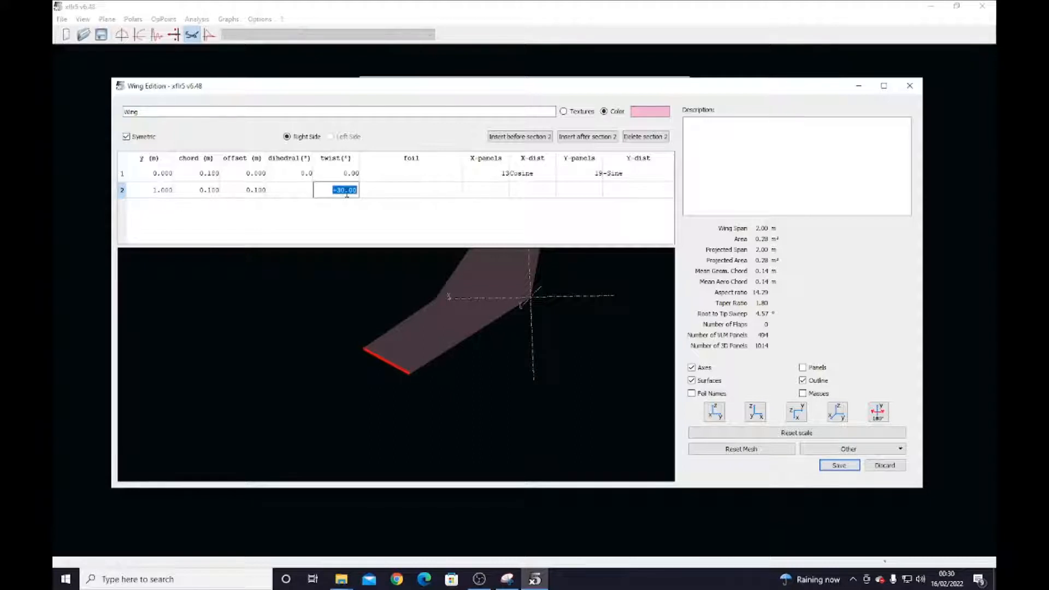
key(BackSpace)
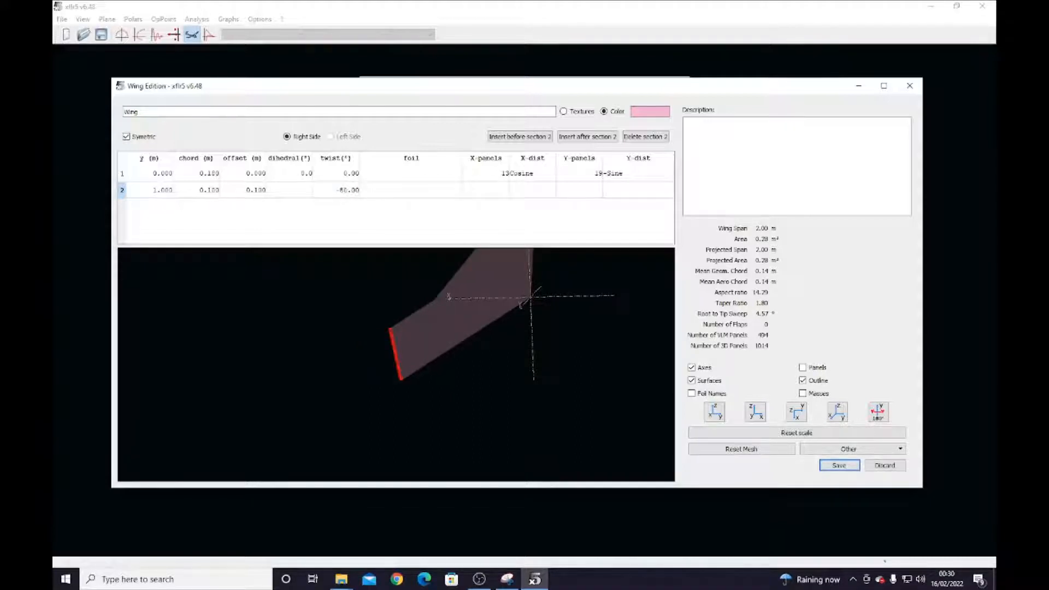
double_click(344, 190)
double_click(345, 190)
text(0)
key(Return)
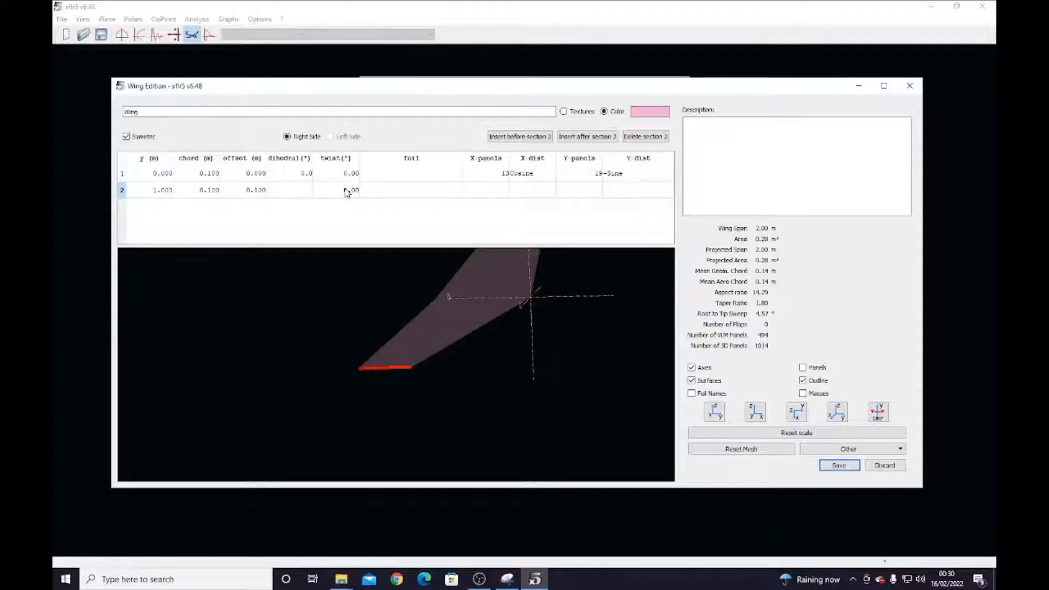
Assign the NACA 0009 foil to both the root and tip sections
double_click(422, 177)
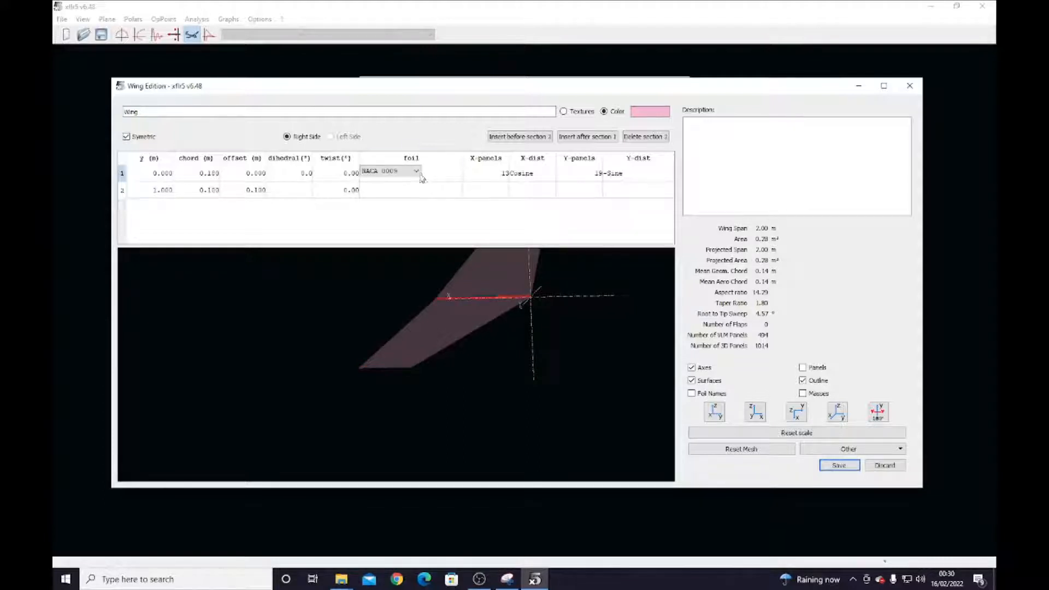
double_click(418, 189)
double_click(429, 173)
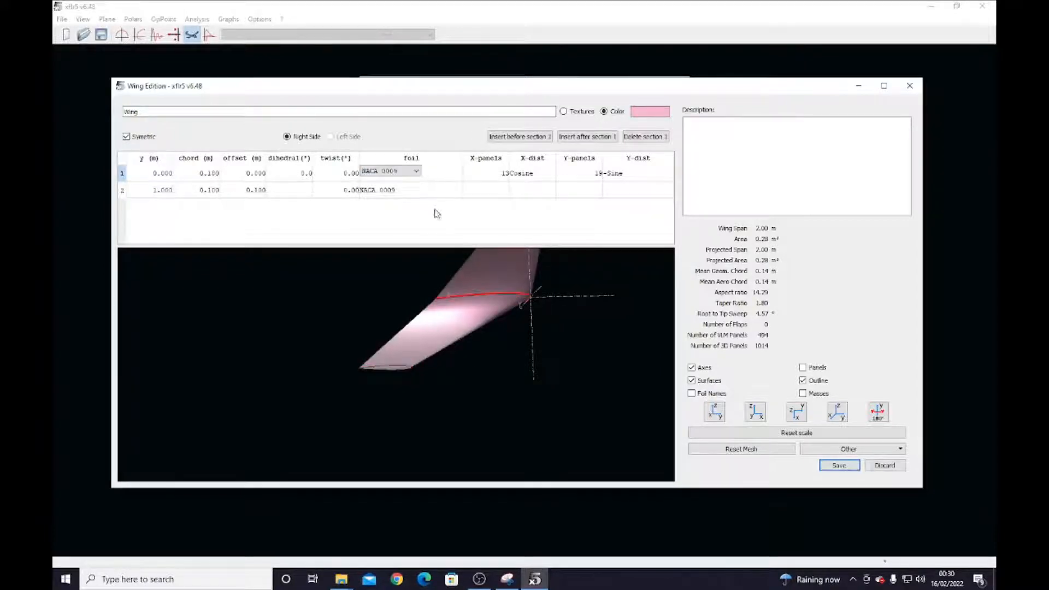
drag(520, 305, 344, 388)
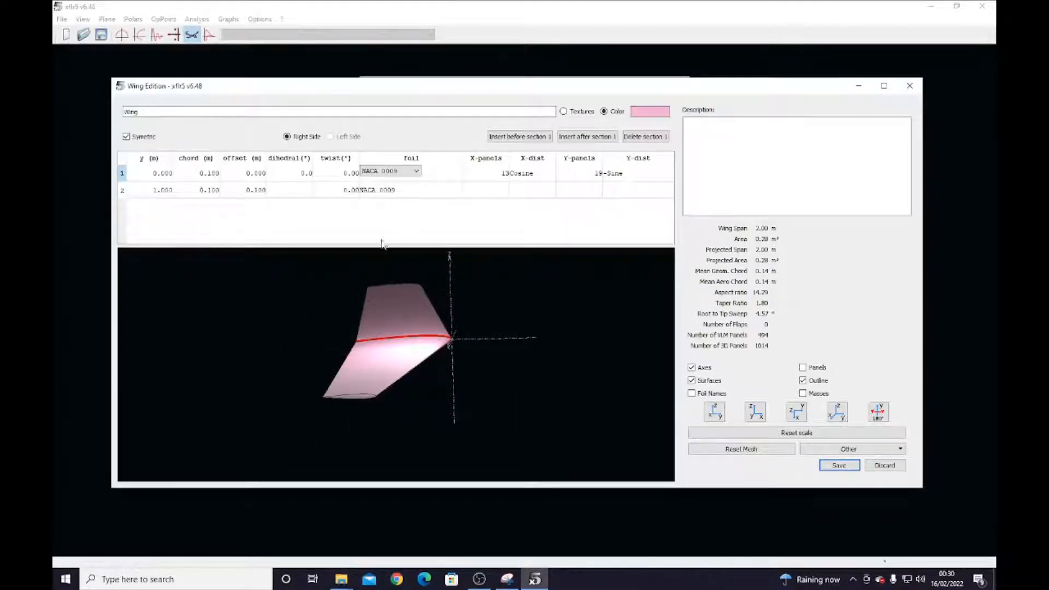
Change the foil of both the root and tip sections to S4062-095-87
click(414, 172)
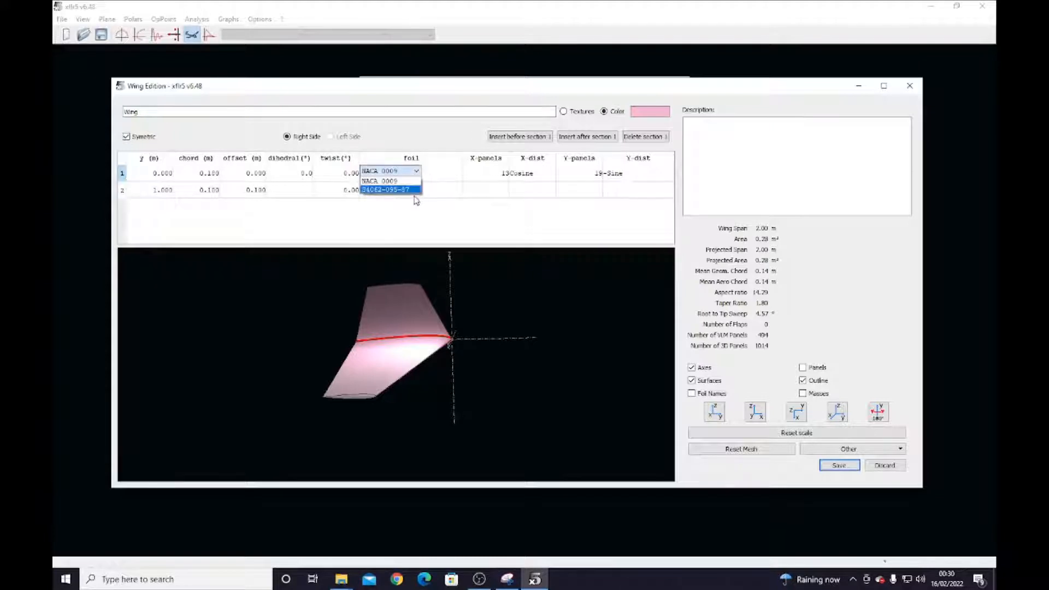
click(414, 190)
click(416, 188)
click(417, 188)
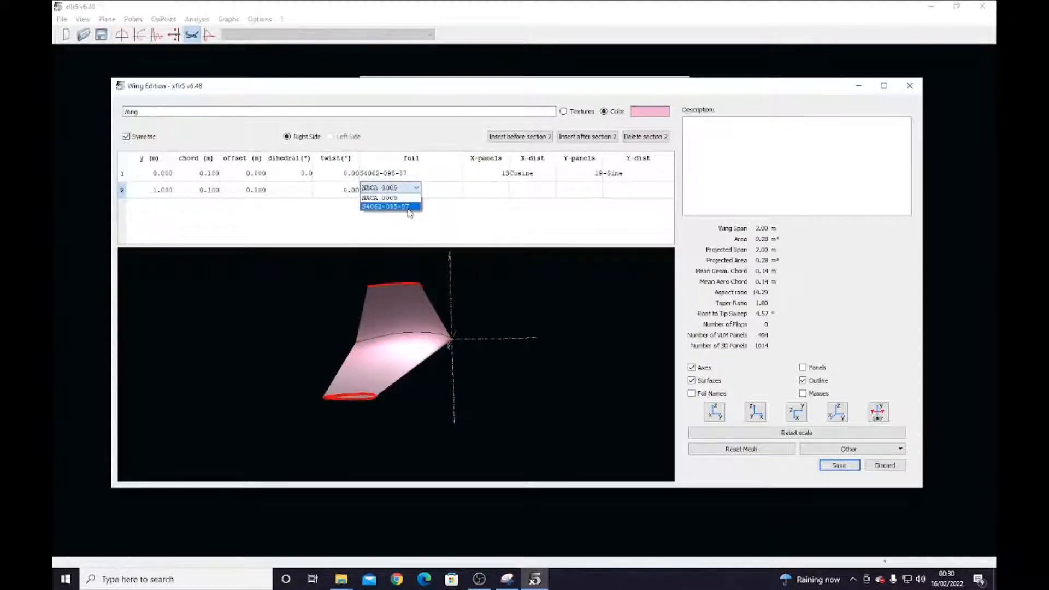
click(409, 210)
Examine the foil shape at the wing tips and root from above and below in the 3D preview
mouse_move(435, 358)
mouse_down()
mouse_move(447, 332)
mouse_move(450, 350)
mouse_up()
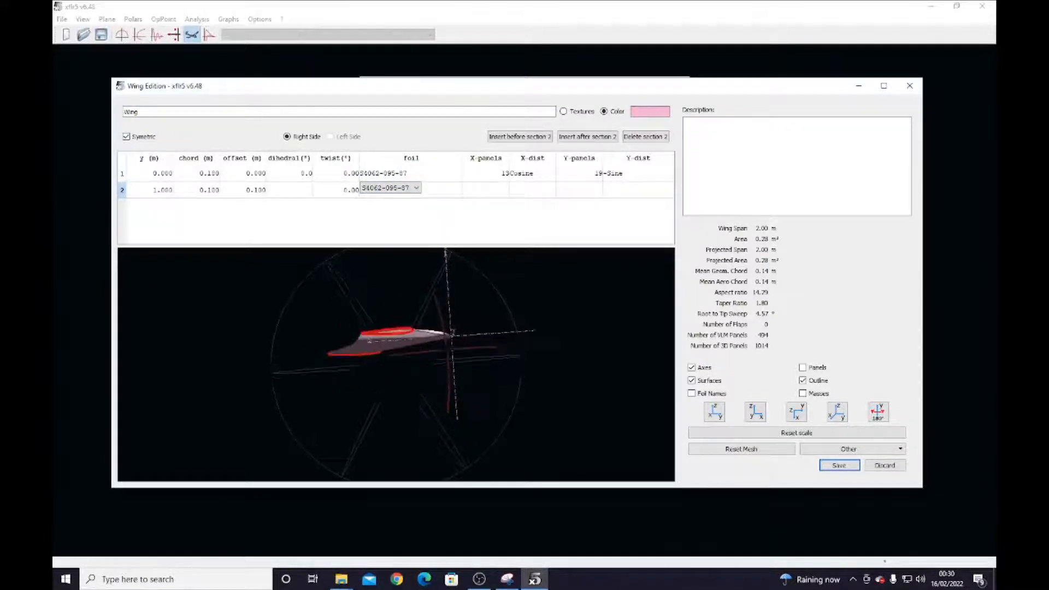
scroll(405, 339, up, 2)
scroll(371, 329, down, 16)
drag(377, 327, 379, 334)
click(408, 224)
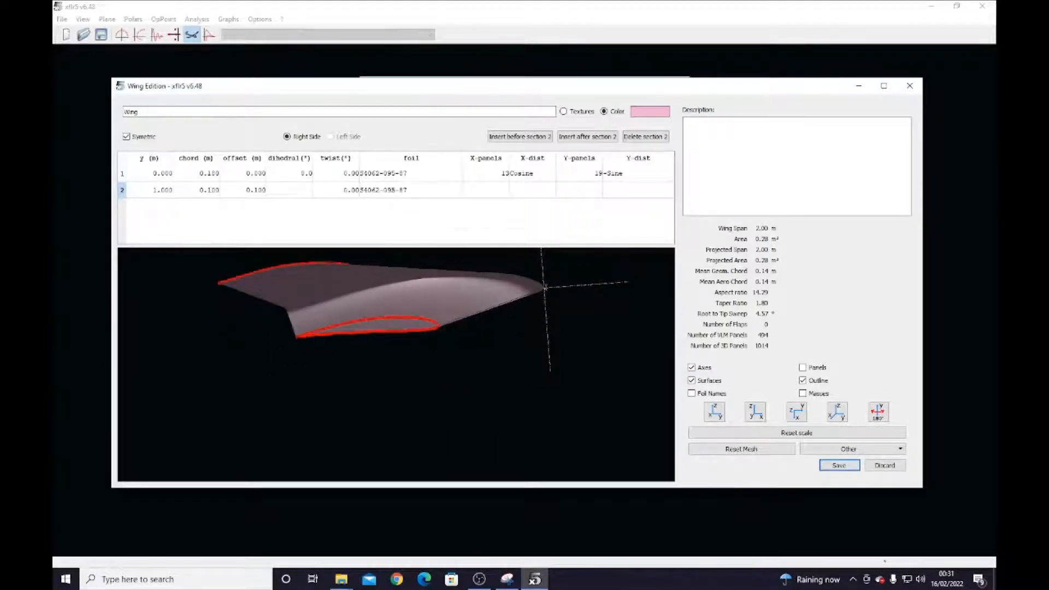
drag(428, 377, 420, 373)
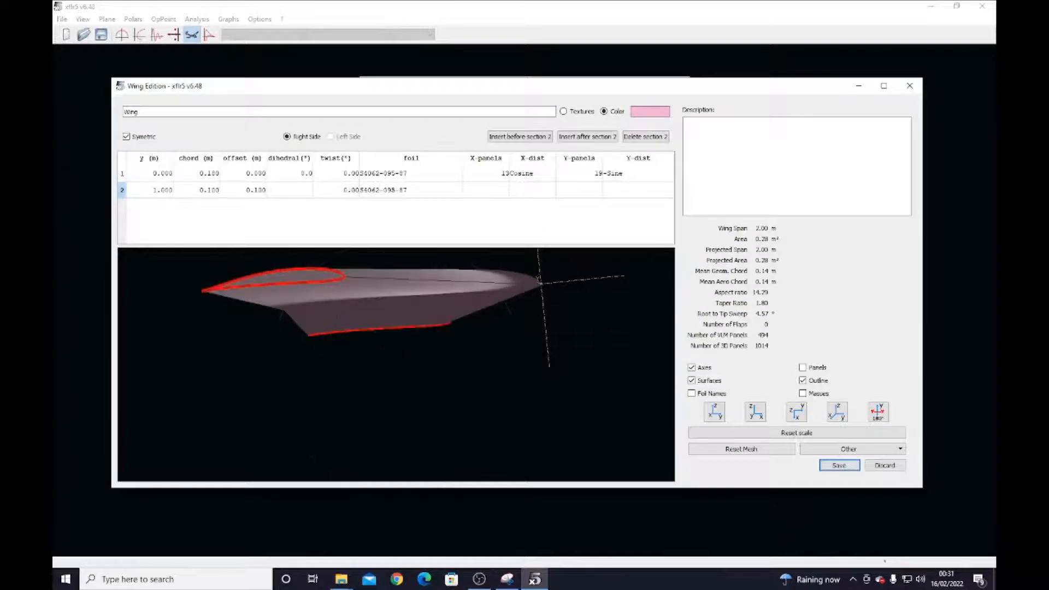
mouse_move(381, 319)
mouse_down()
mouse_move(414, 318)
mouse_move(394, 322)
mouse_up()
Try the NACA 0009 foil on the root section, inspect the blend towards the tip, and return the root to S4062-095-87
click(407, 190)
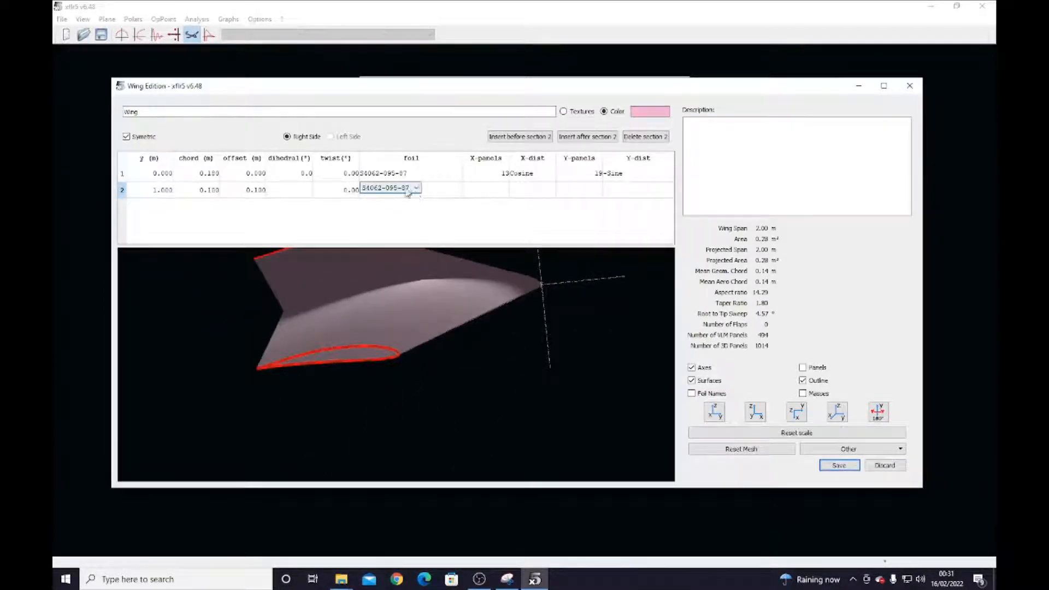
click(410, 175)
click(417, 173)
click(410, 183)
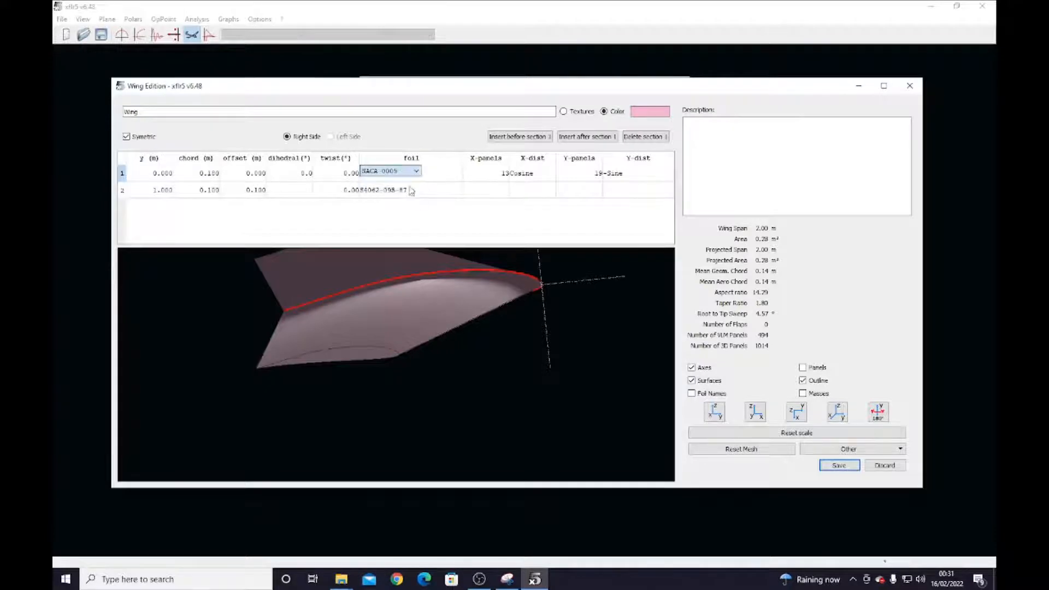
drag(459, 310, 457, 298)
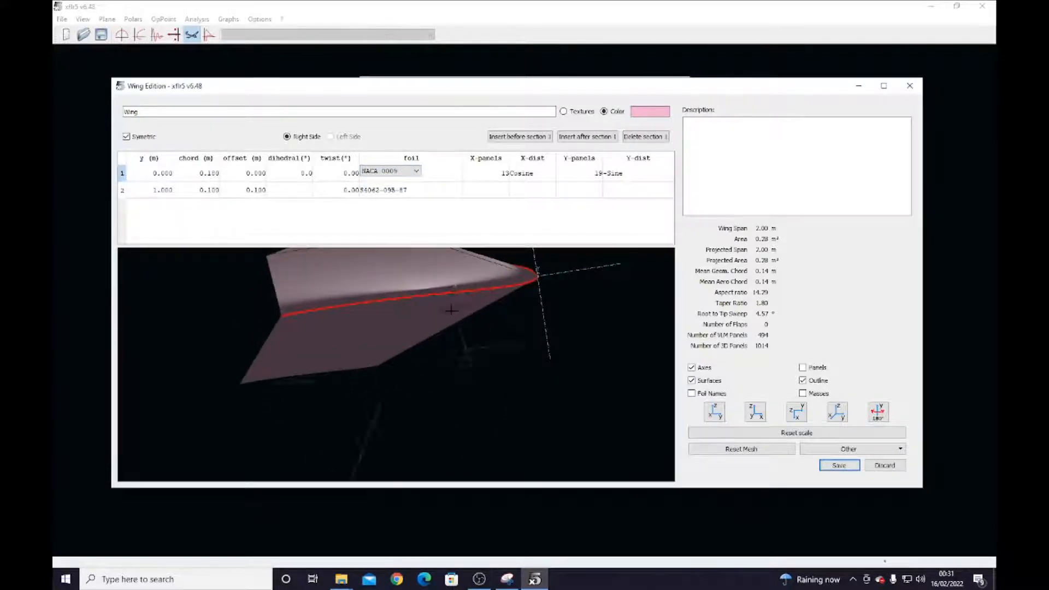
click(434, 230)
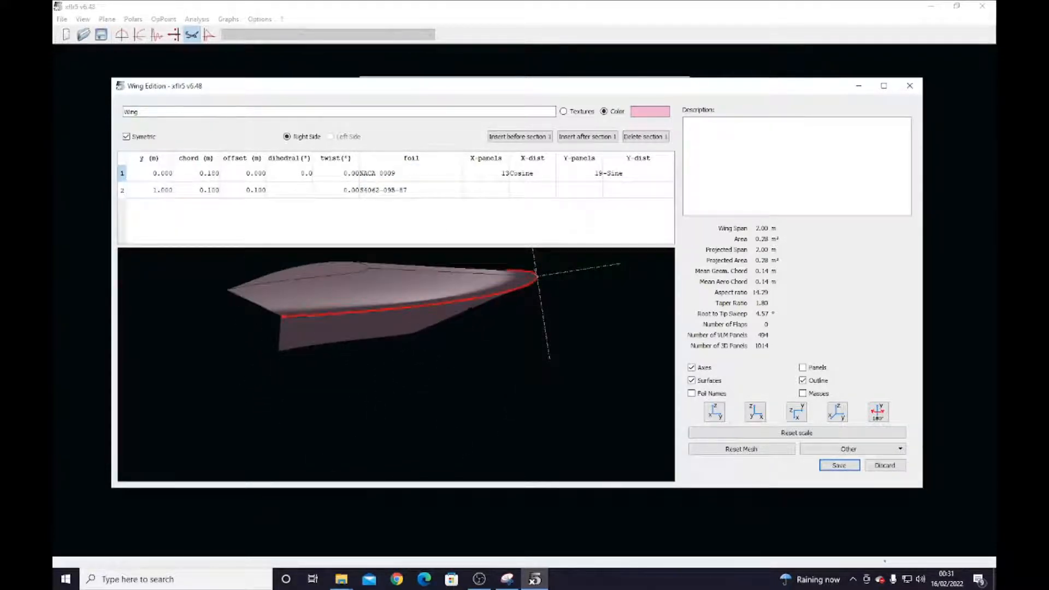
drag(367, 296, 377, 300)
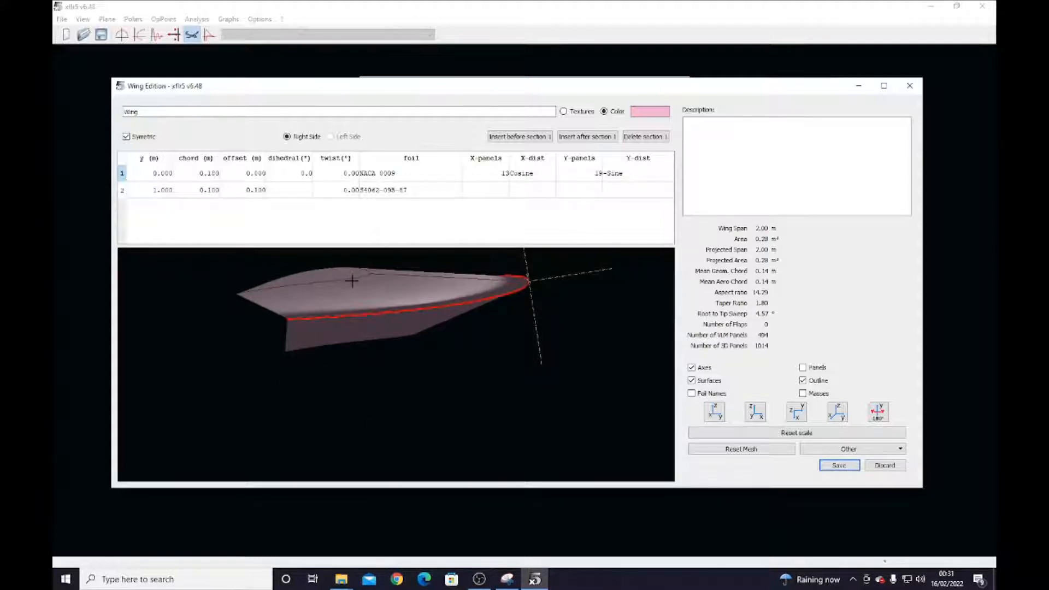
double_click(405, 175)
click(410, 175)
click(409, 188)
click(412, 208)
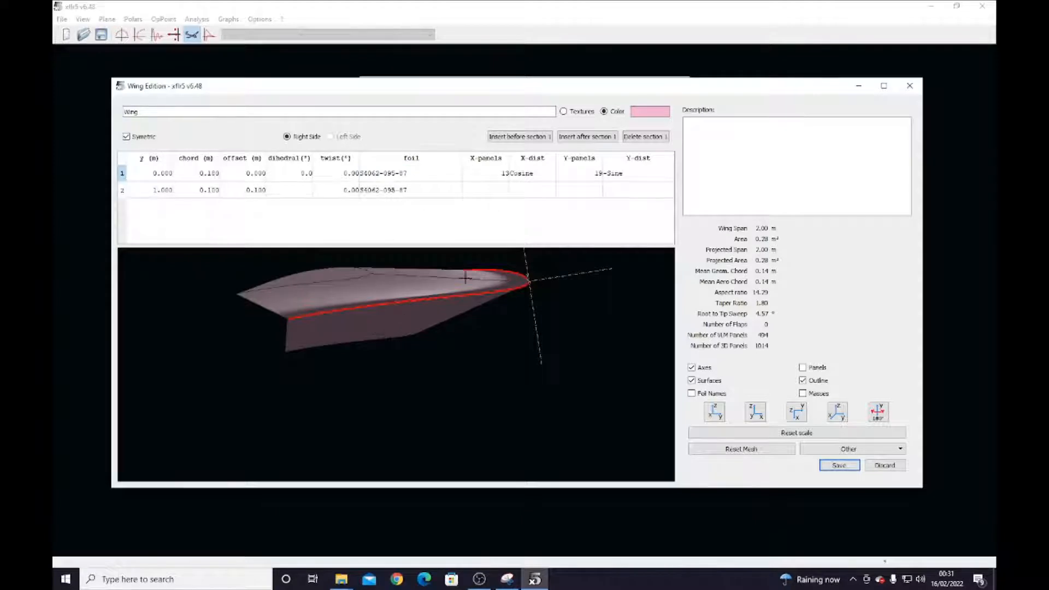
Try the axes, surfaces and foil names display options on the whole wing, restoring each one
middle_drag(505, 345, 441, 348)
scroll(438, 328, down, 5)
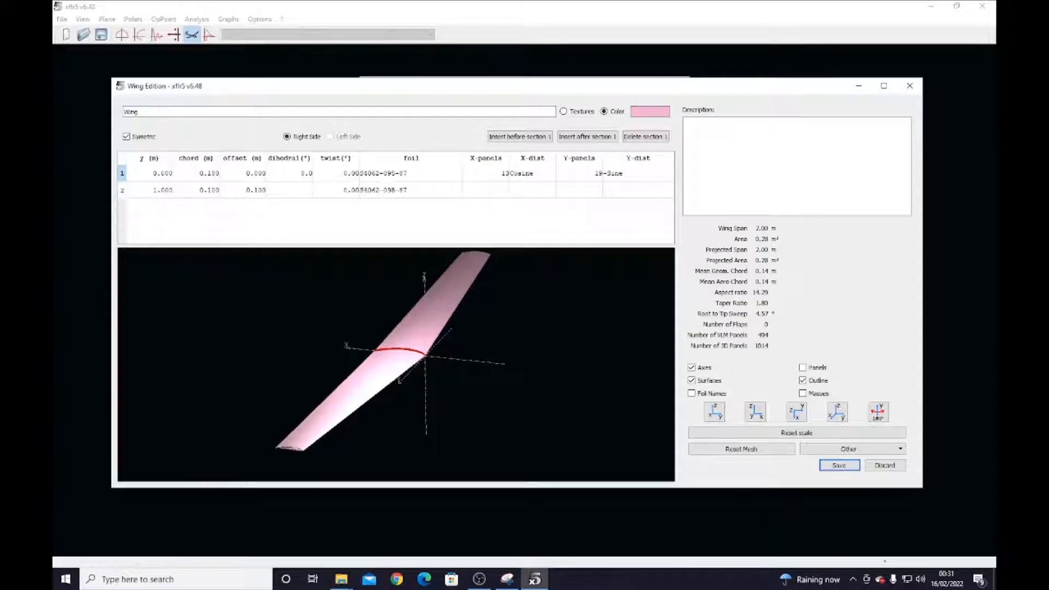
click(691, 368)
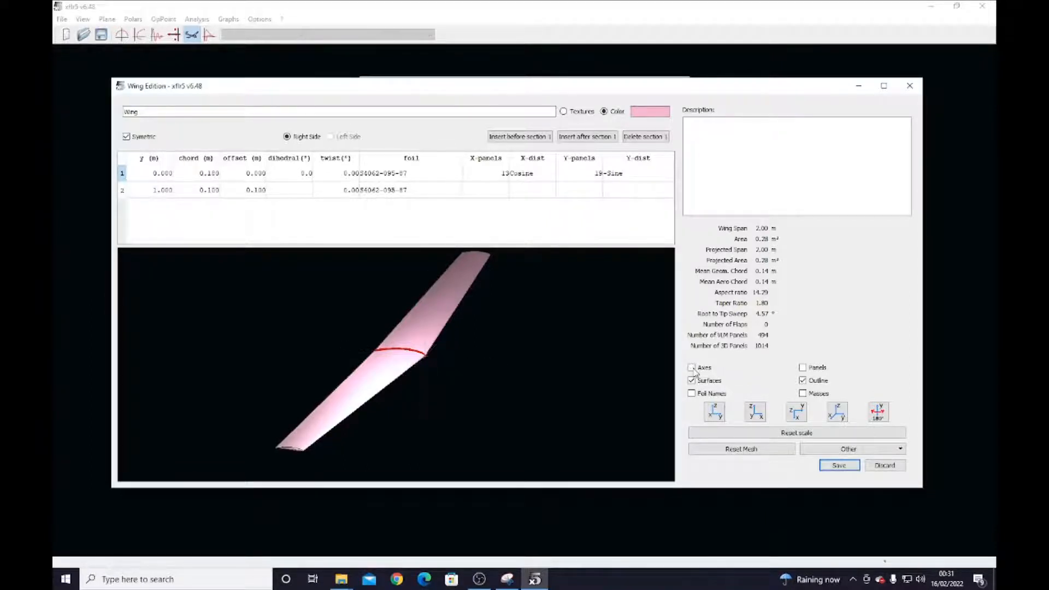
click(691, 367)
click(691, 381)
click(691, 381)
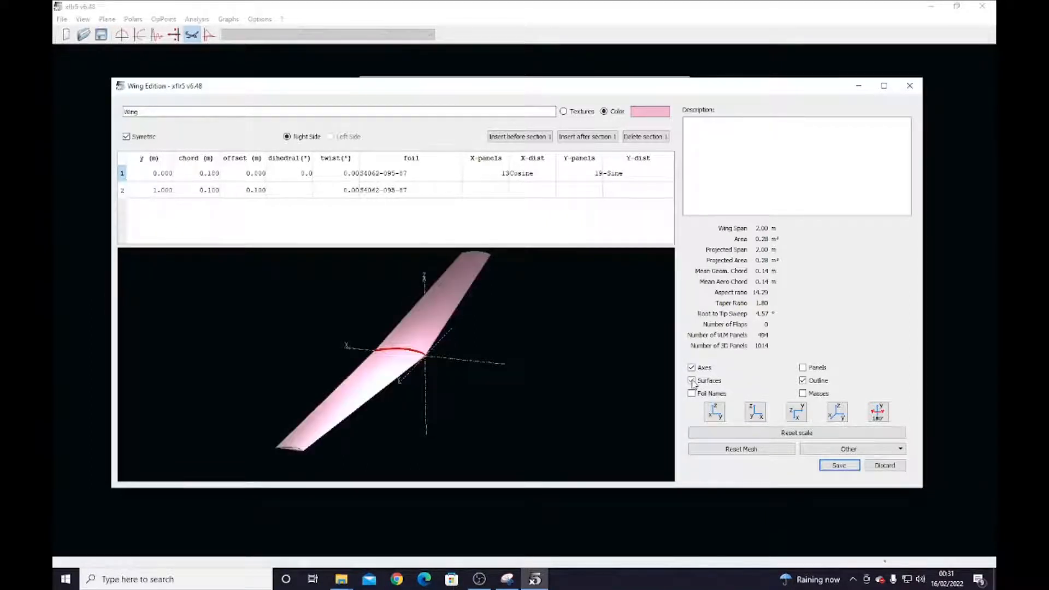
click(693, 394)
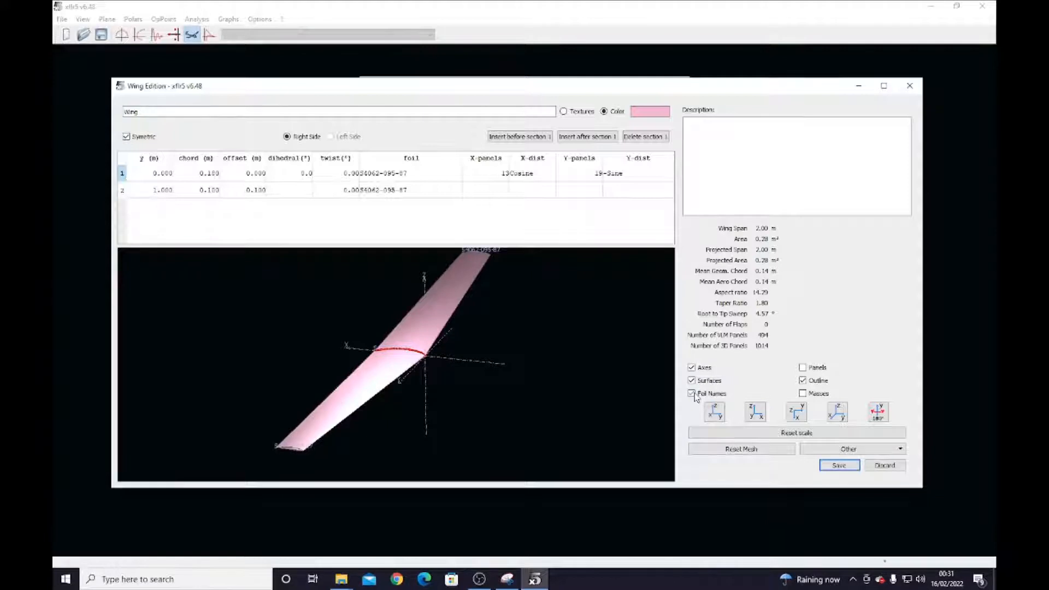
click(692, 394)
Show the wing's panel mesh and hide its surfaces
click(803, 368)
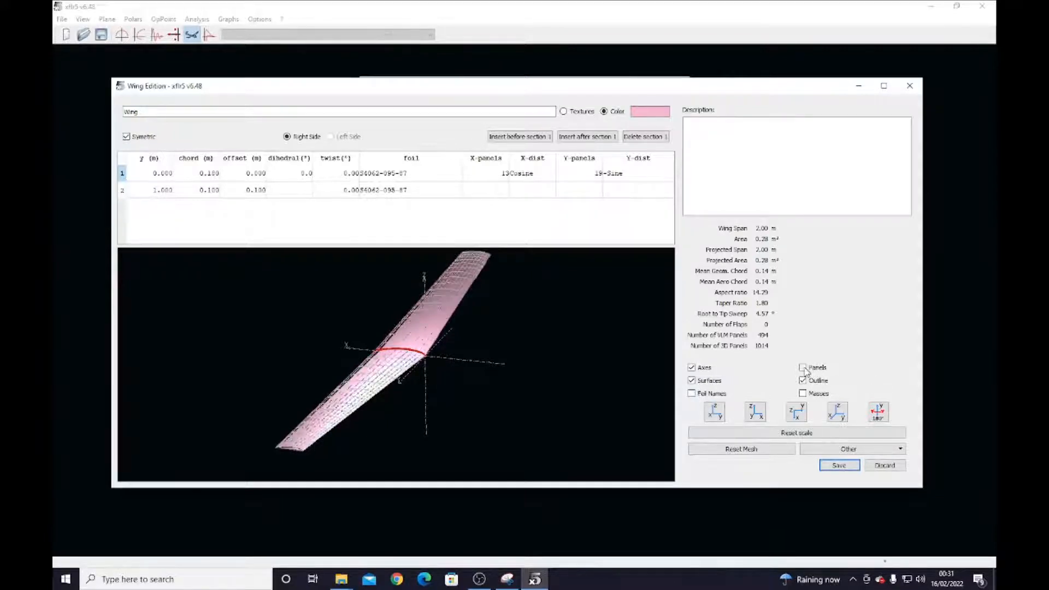
click(692, 380)
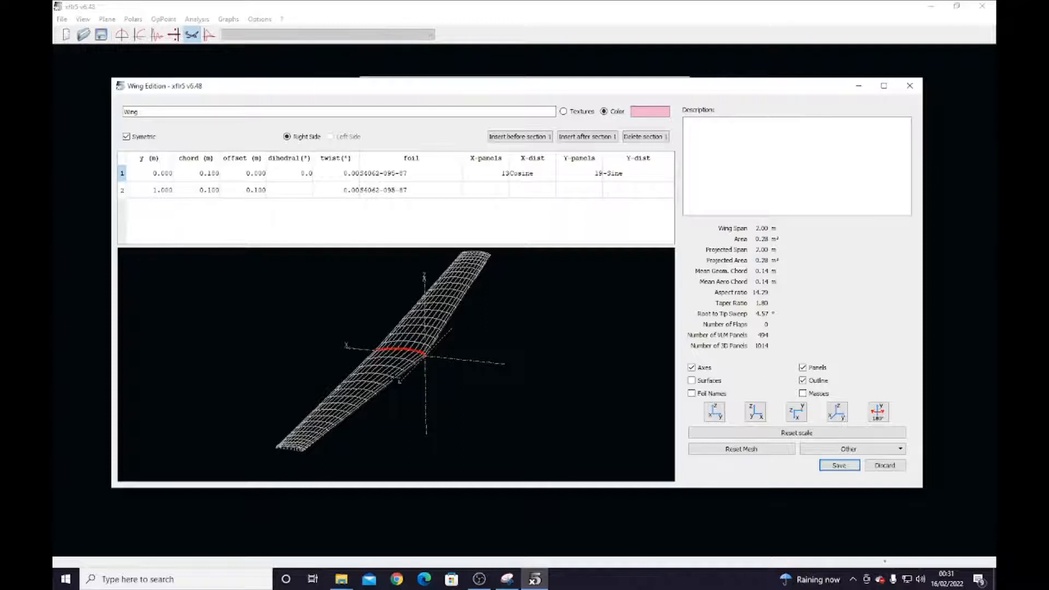
Try 2 and 30 X-panels on the root section and return the X-panels count to 13
double_click(497, 174)
key(Return)
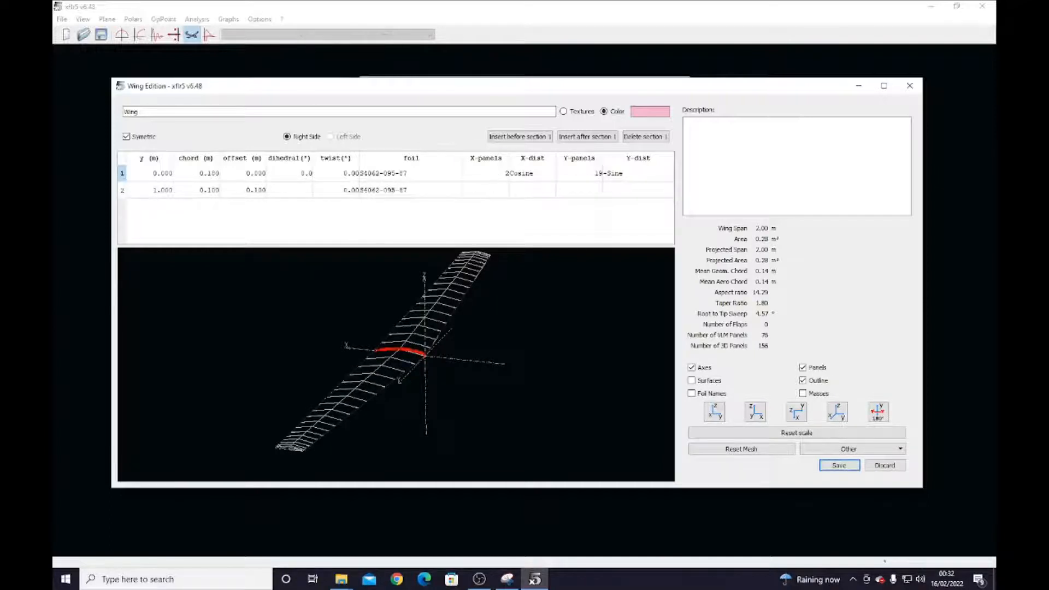
double_click(503, 174)
text(30)
key(Return)
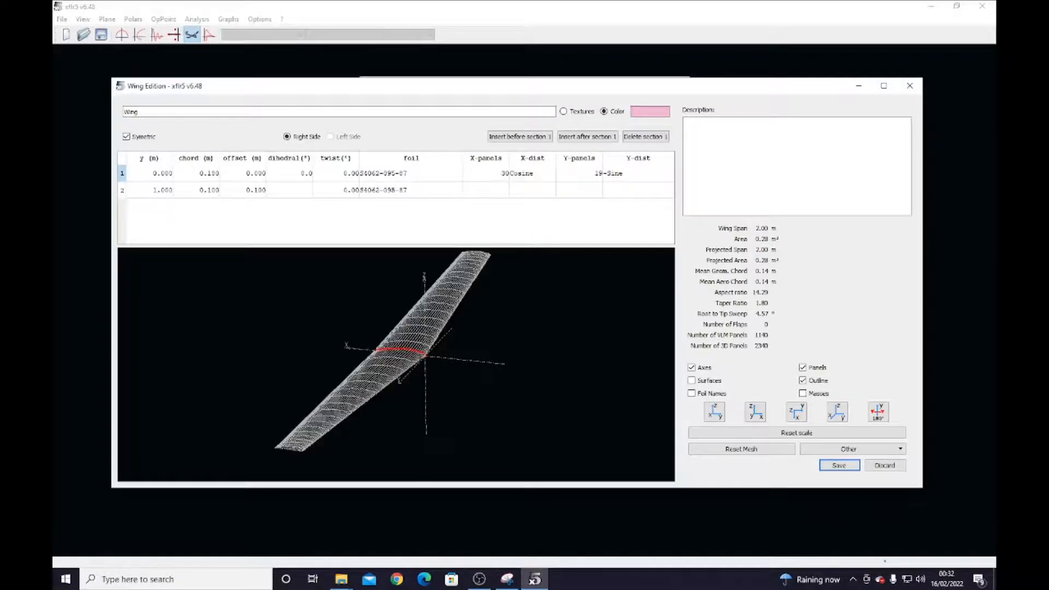
double_click(502, 174)
text(13)
key(Return)
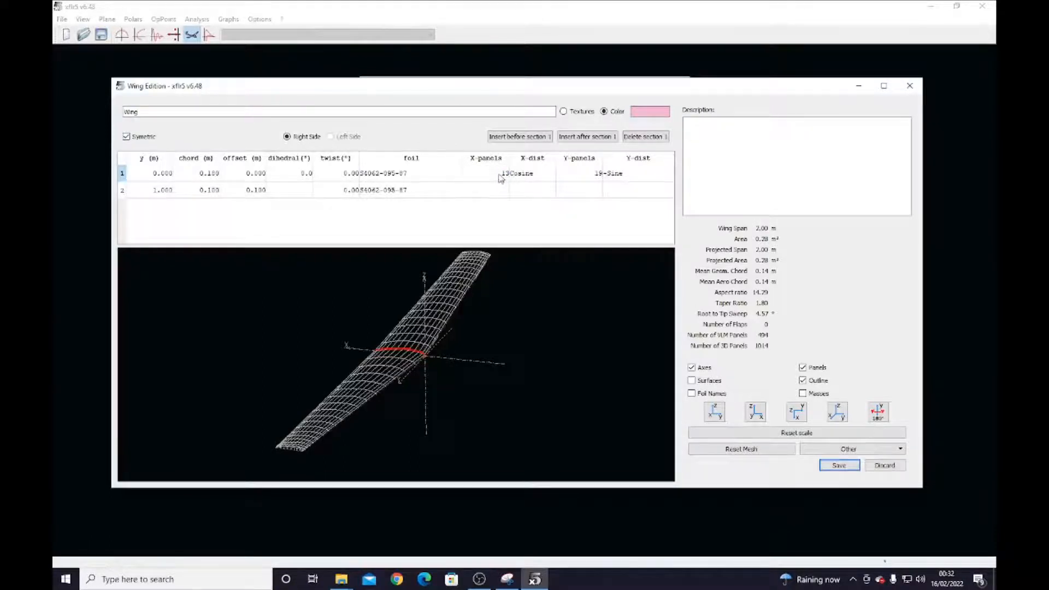
Set the root section's spanwise panel distribution to Cosine
double_click(618, 174)
click(623, 172)
click(623, 190)
double_click(590, 173)
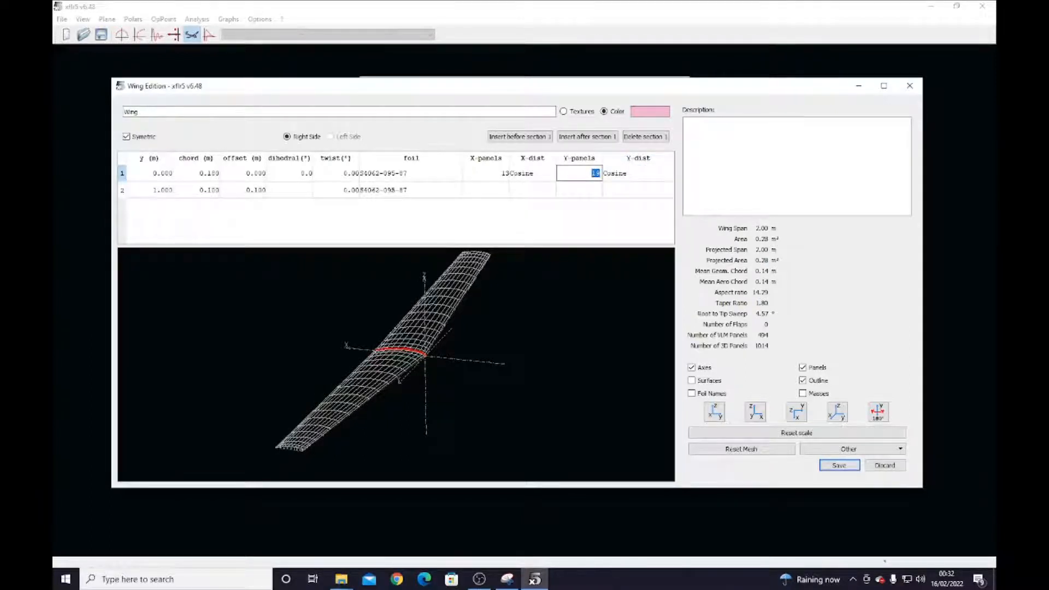
click(626, 235)
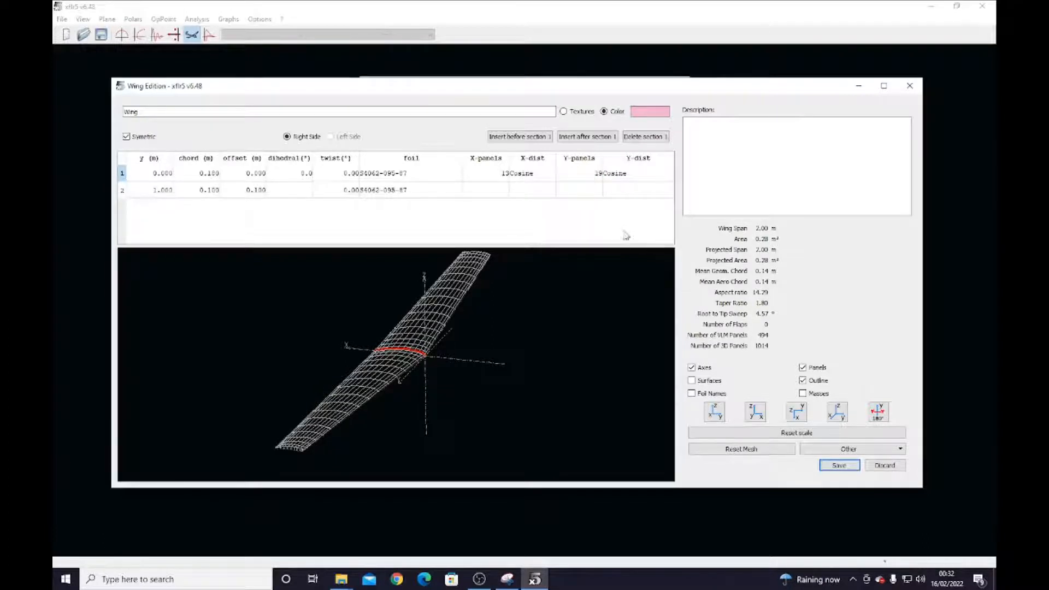
Hide the wing's panel mesh and show its surfaces
click(802, 368)
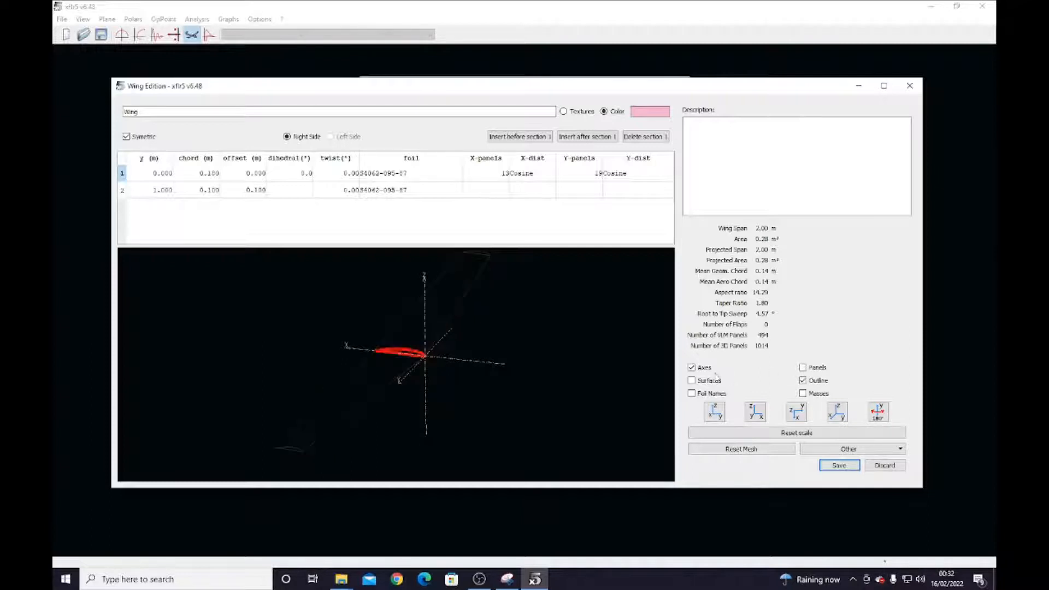
click(691, 381)
middle_drag(384, 350, 429, 356)
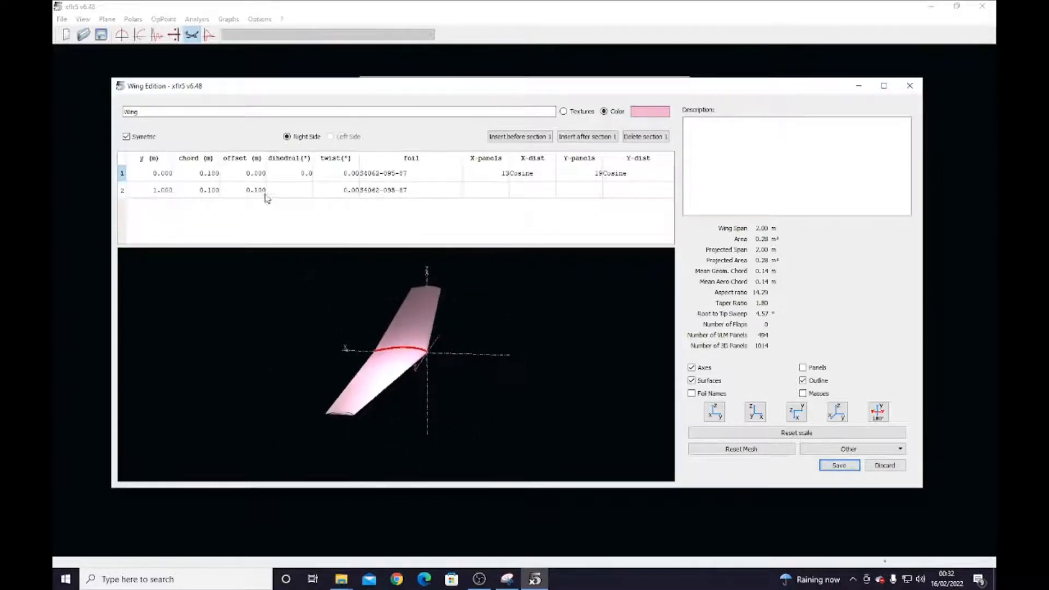
Insert a wing section after section 2 and set section 2's dihedral to 10°
click(164, 190)
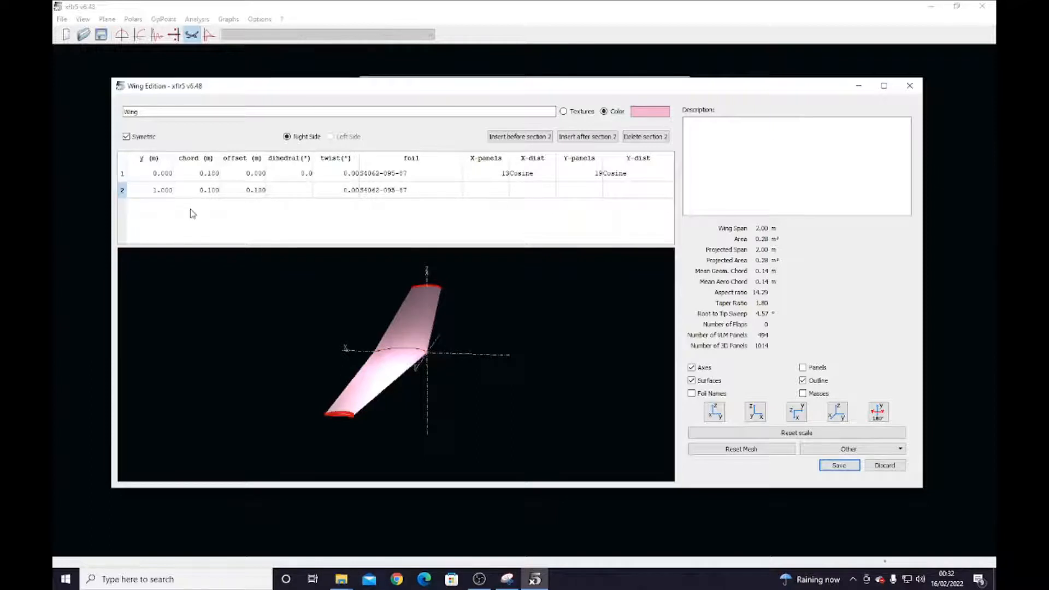
click(611, 138)
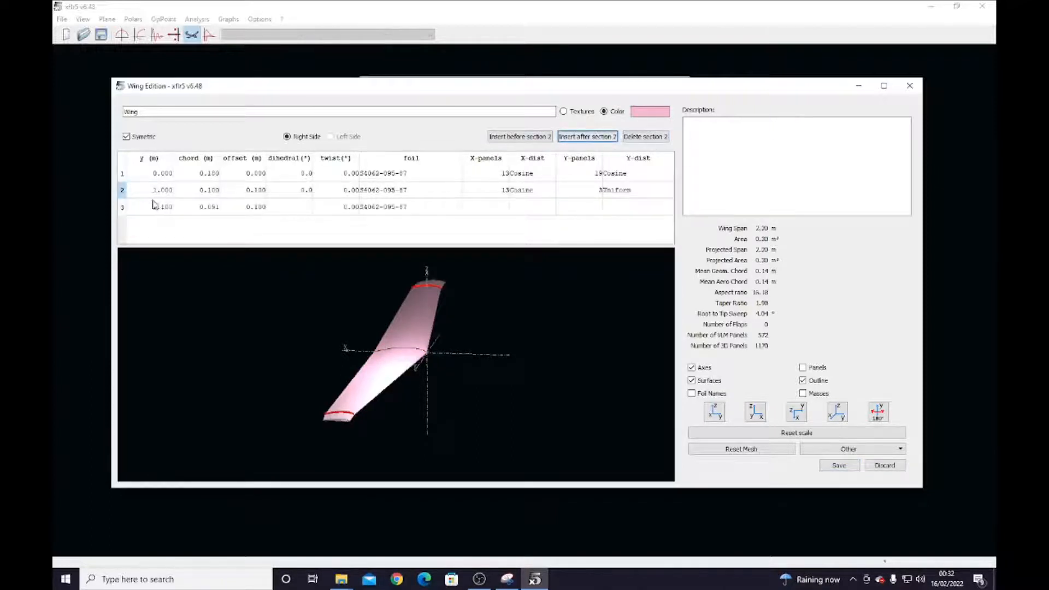
drag(426, 434, 358, 379)
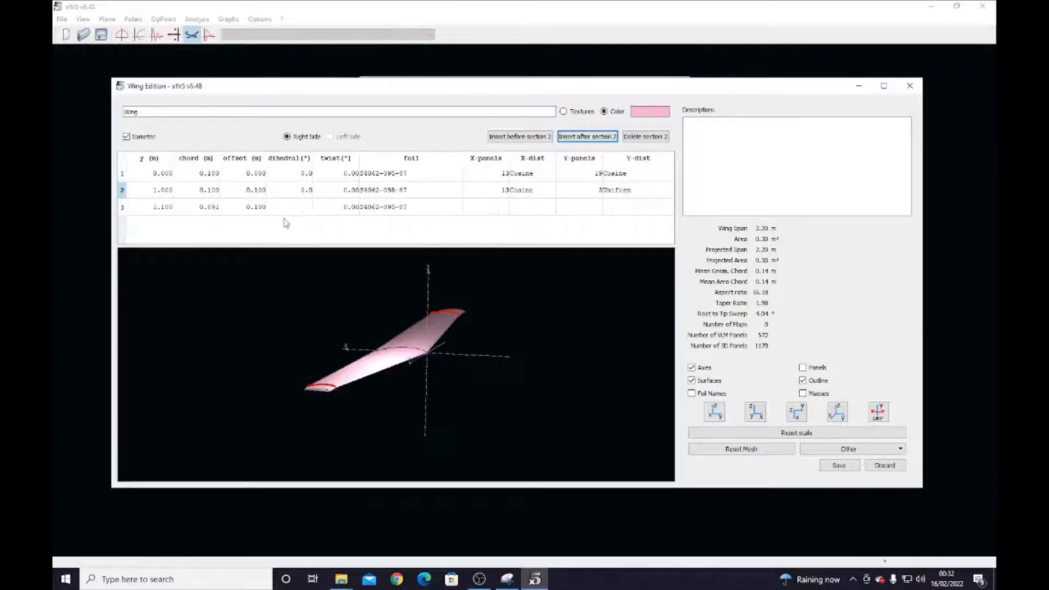
double_click(300, 192)
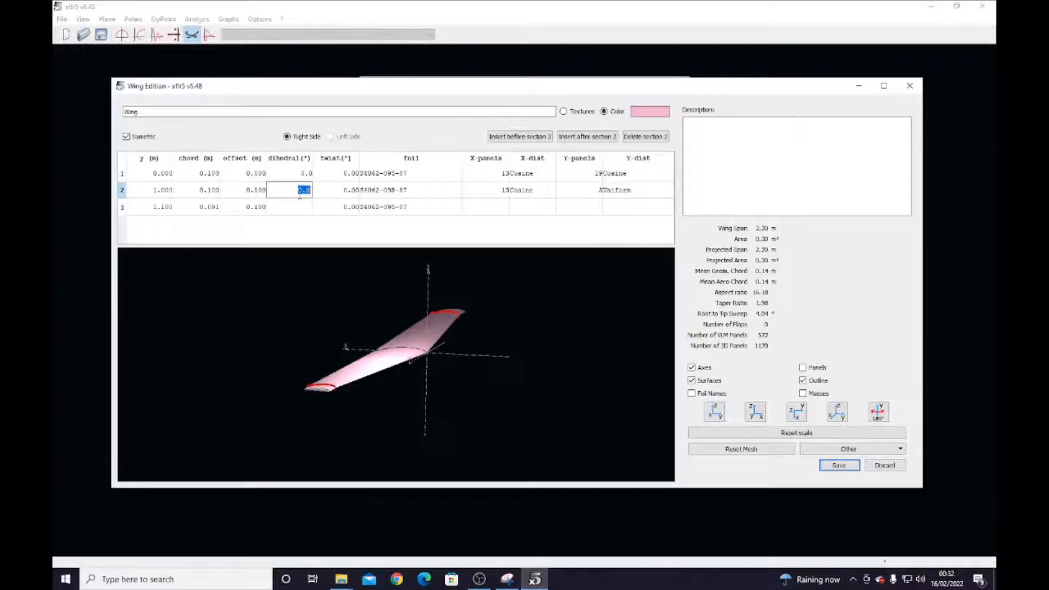
text(10)
key(Return)
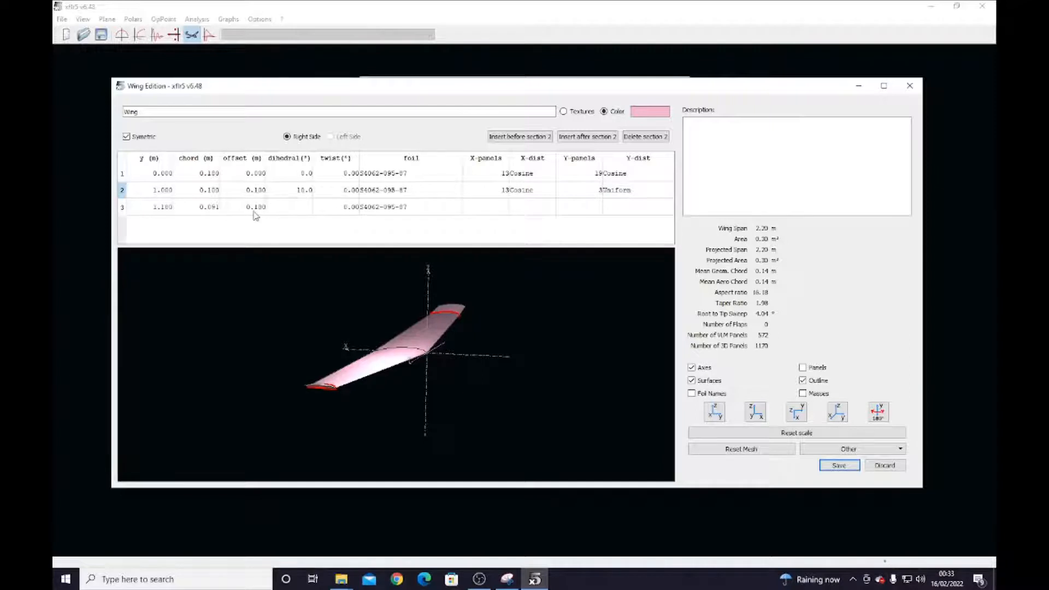
Set section 3's y position to 1.3 m and its chord to 0.03 m
double_click(203, 211)
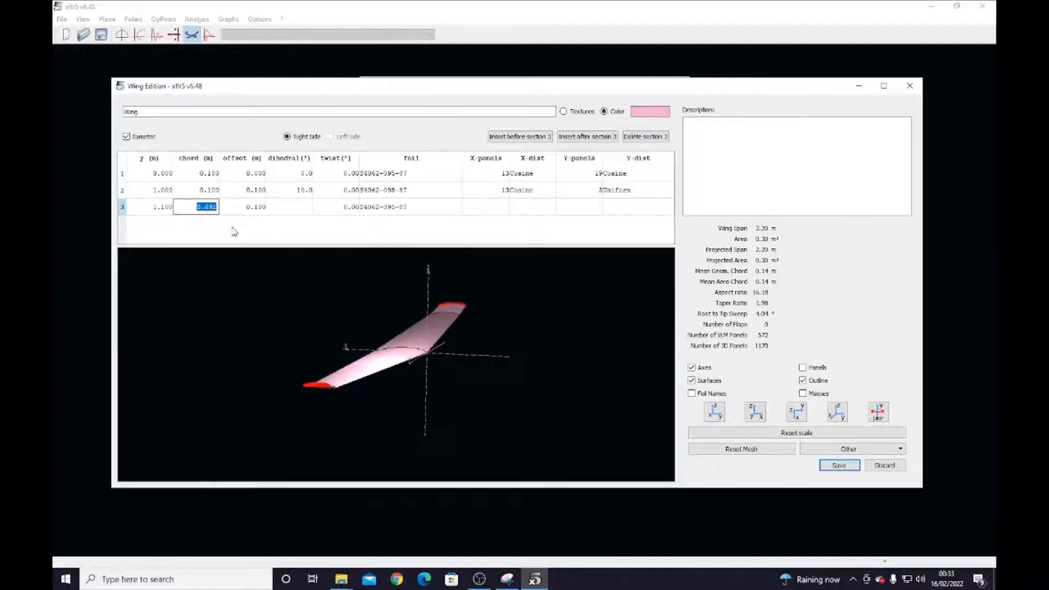
click(161, 206)
click(161, 207)
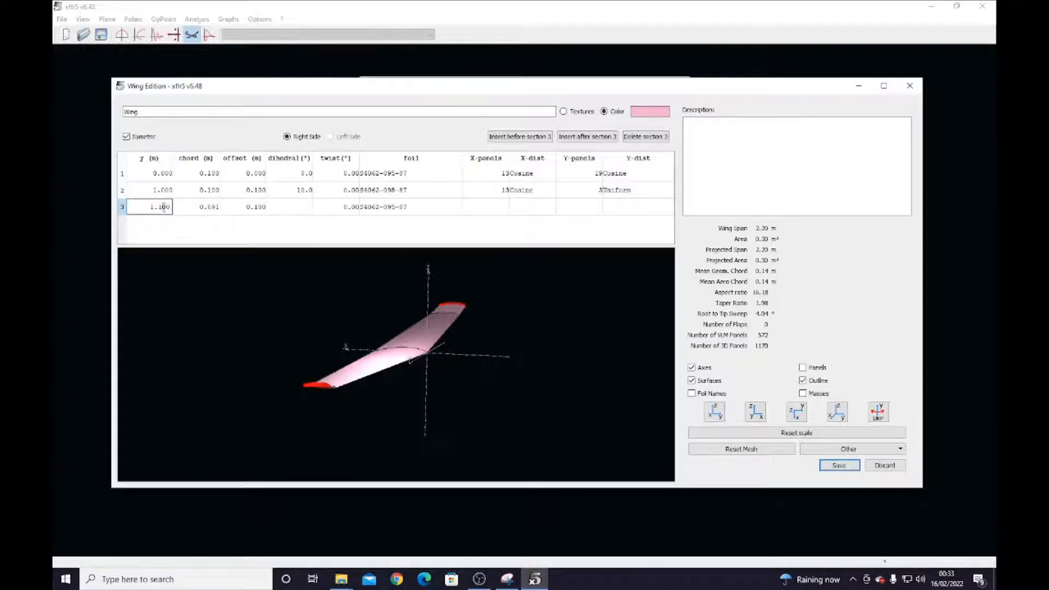
key(BackSpace)
text(3)
key(Return)
double_click(214, 212)
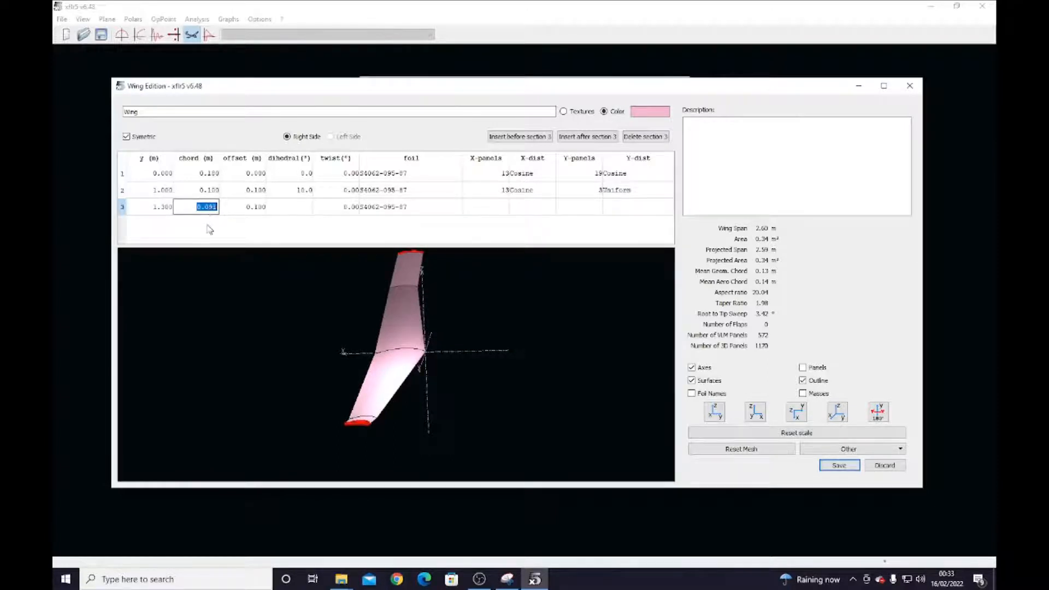
text(0.03)
key(Return)
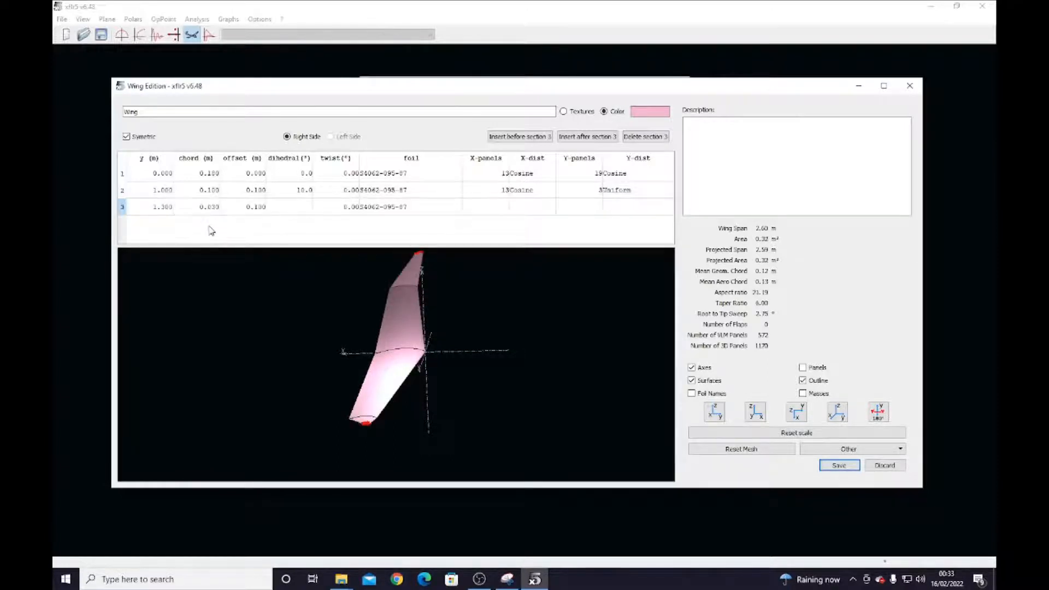
Set section 3's offset to 0.17 m, inspect the wing's shape and save the main wing
double_click(256, 207)
text(0.17)
key(Return)
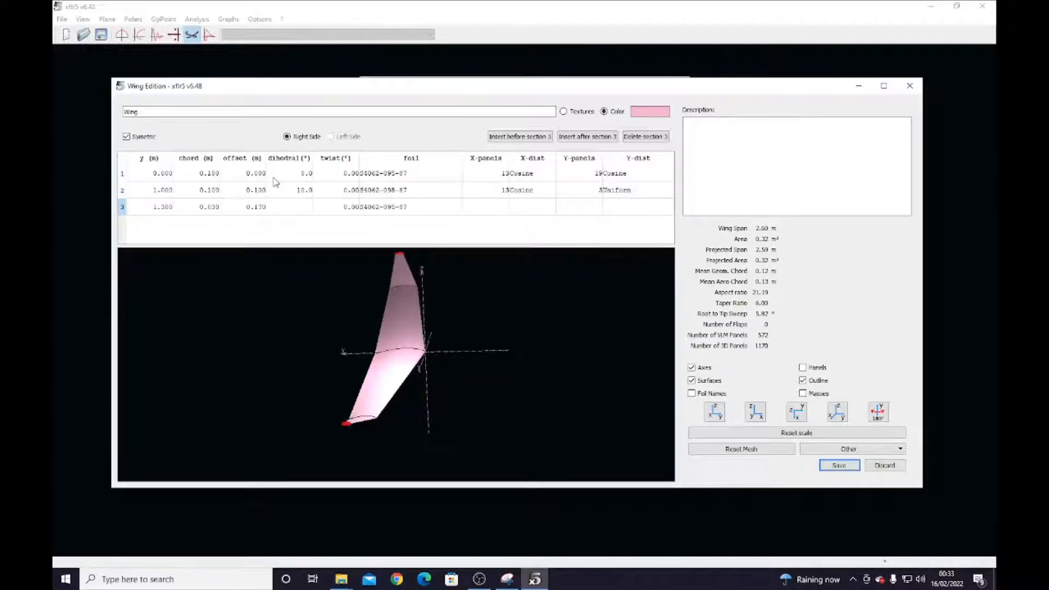
middle_drag(411, 352, 322, 315)
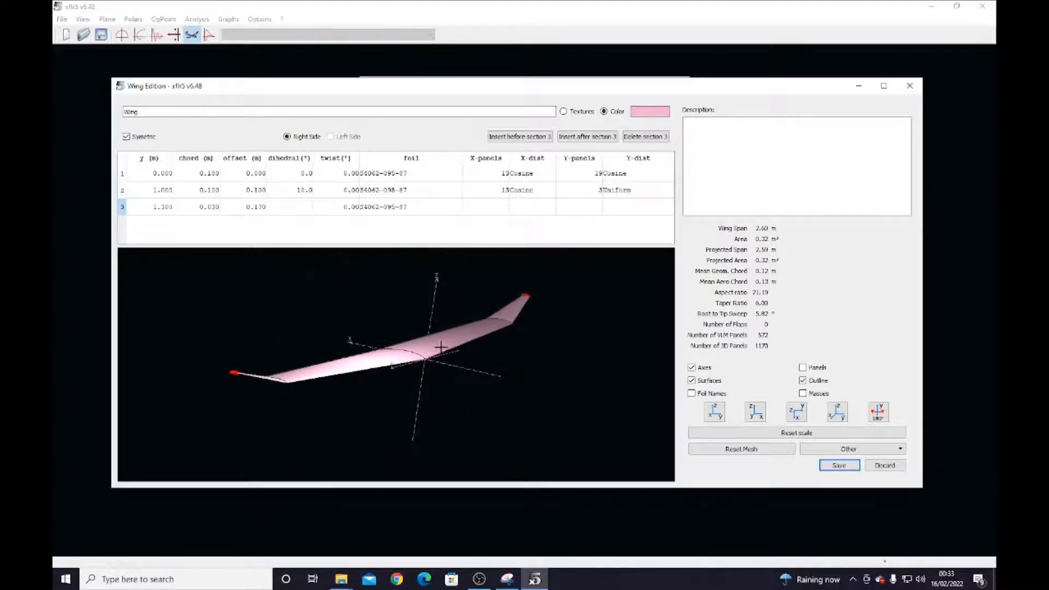
middle_drag(441, 348, 477, 387)
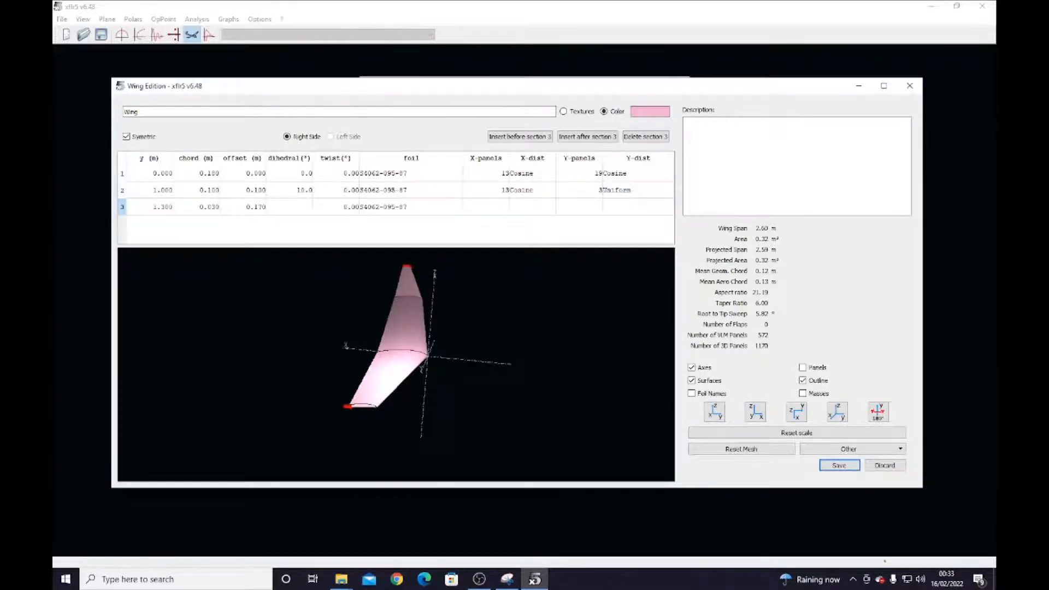
middle_drag(505, 353, 491, 336)
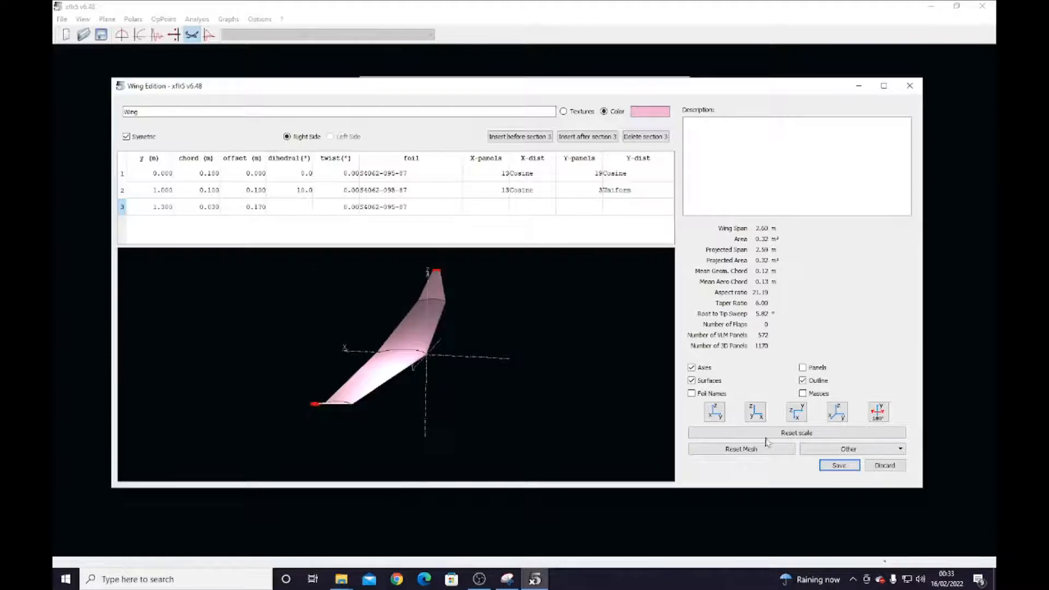
click(840, 466)
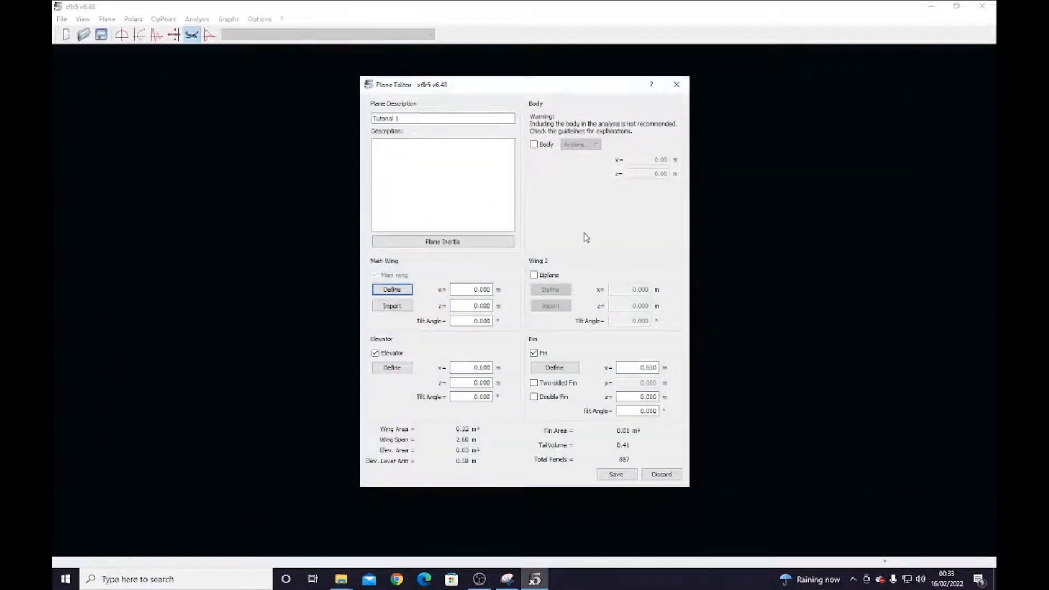
Assign the NACA 0009 foil to both elevator sections and save the elevator
click(402, 371)
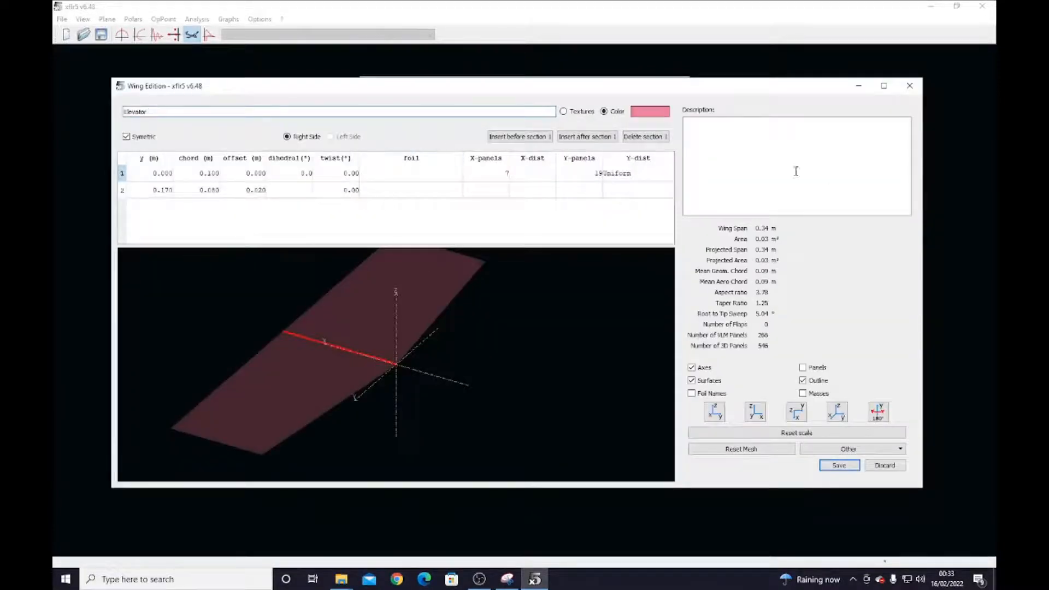
double_click(419, 181)
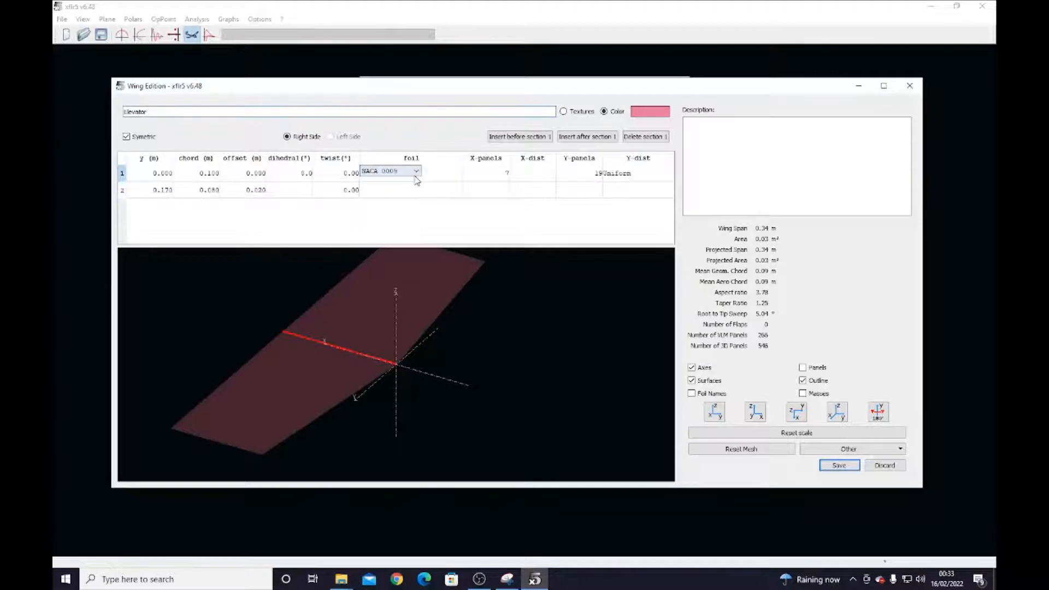
double_click(417, 193)
click(421, 222)
middle_drag(457, 429, 462, 371)
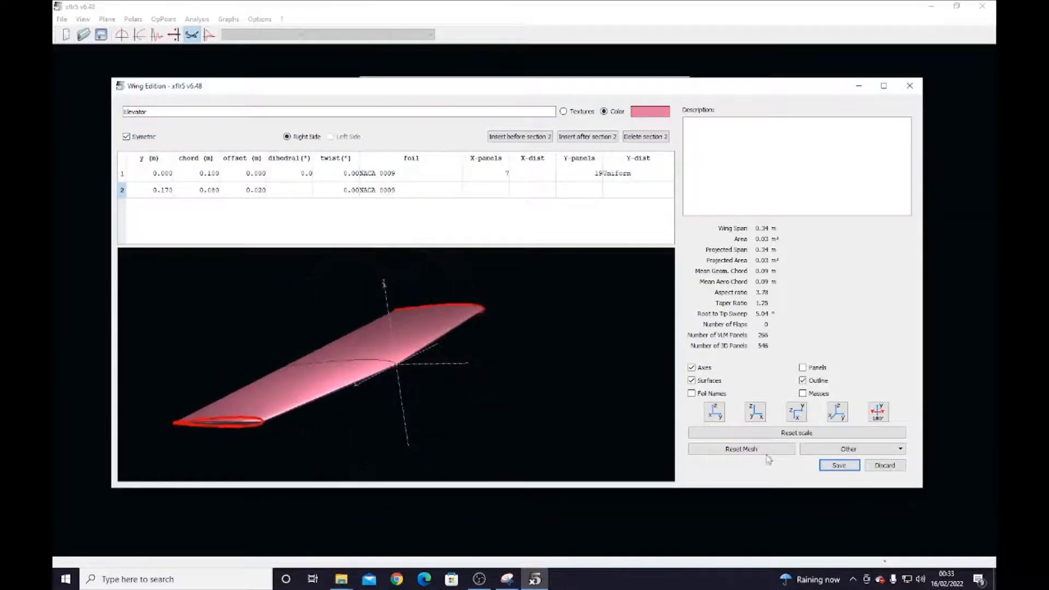
click(836, 467)
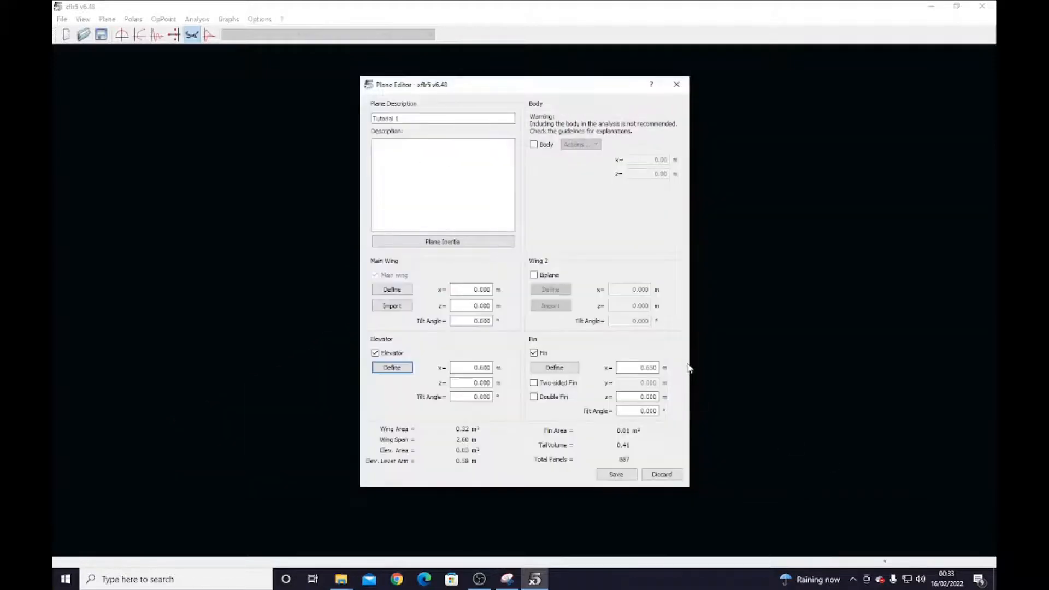
Assign the NACA 0009 foil to both fin sections and save the fin and the plane
click(568, 369)
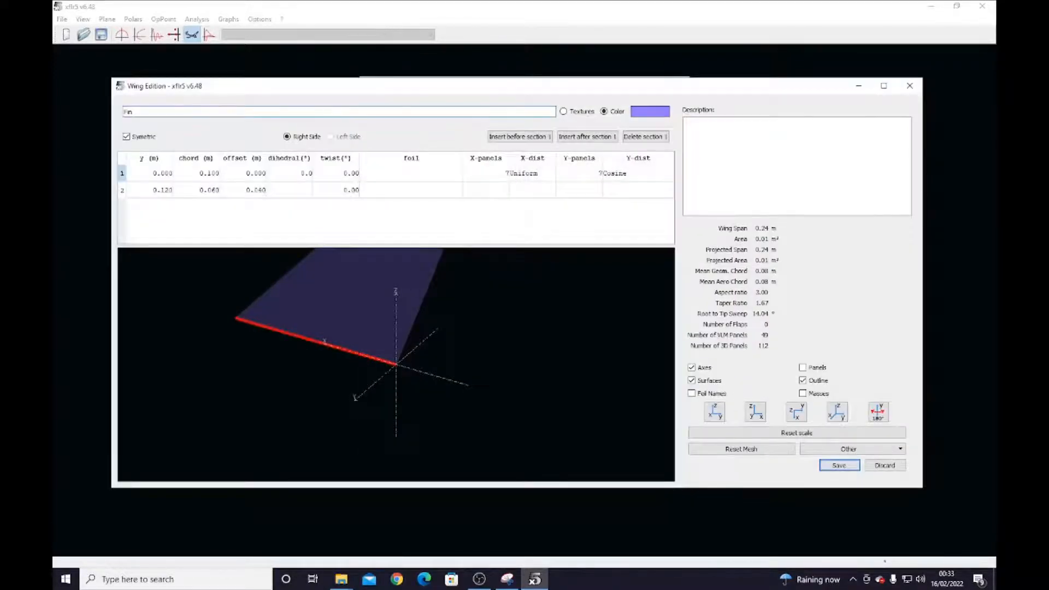
double_click(415, 173)
click(416, 172)
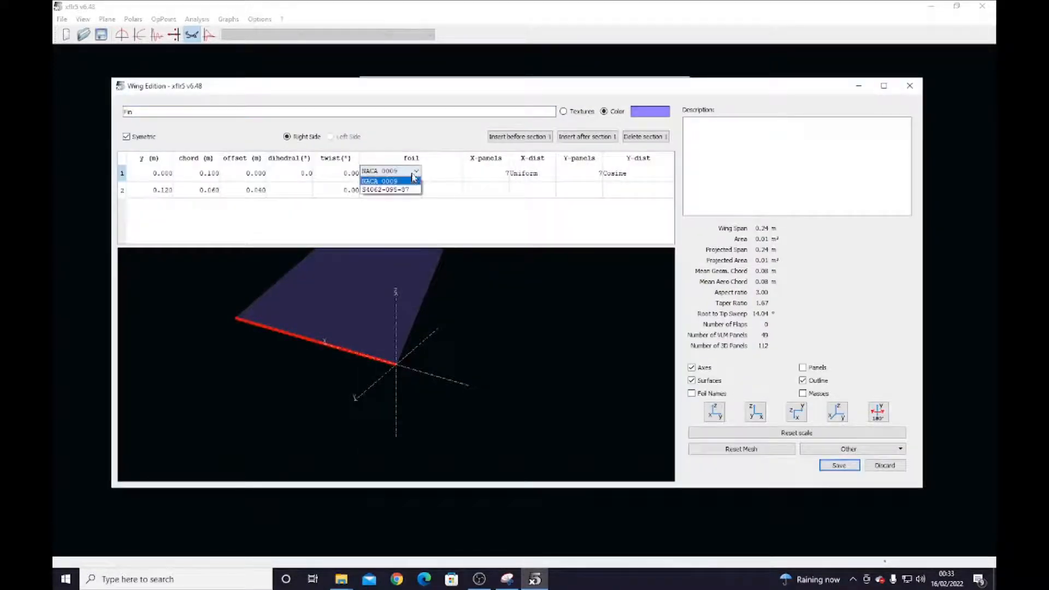
click(449, 191)
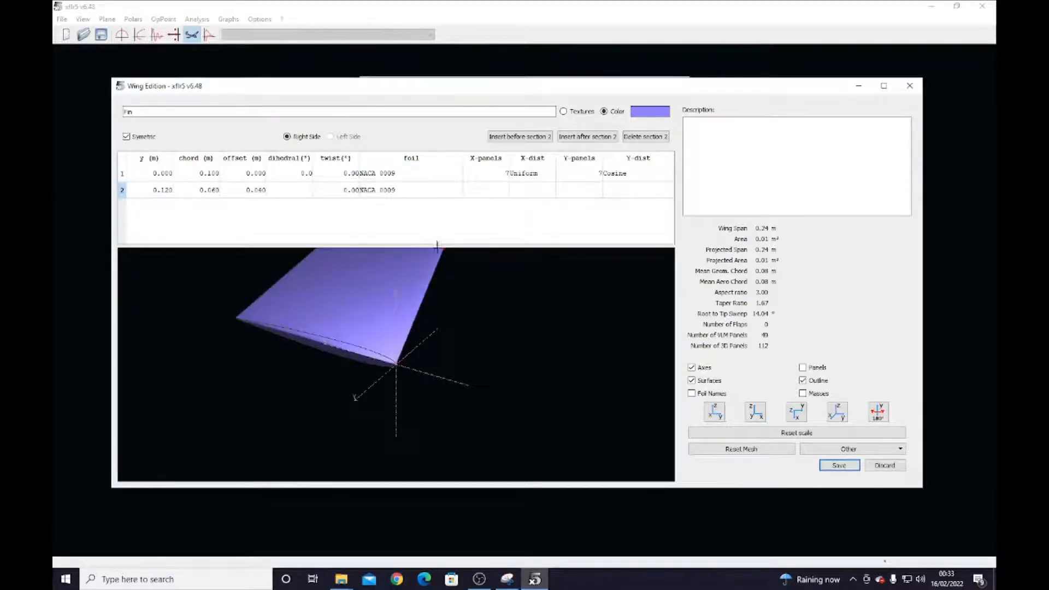
click(838, 467)
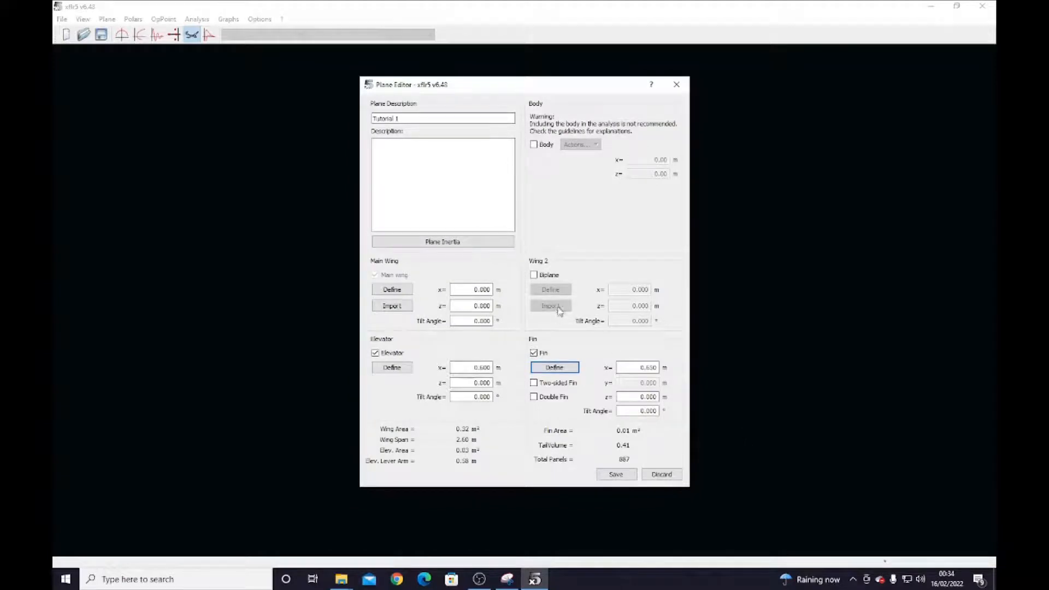
click(618, 474)
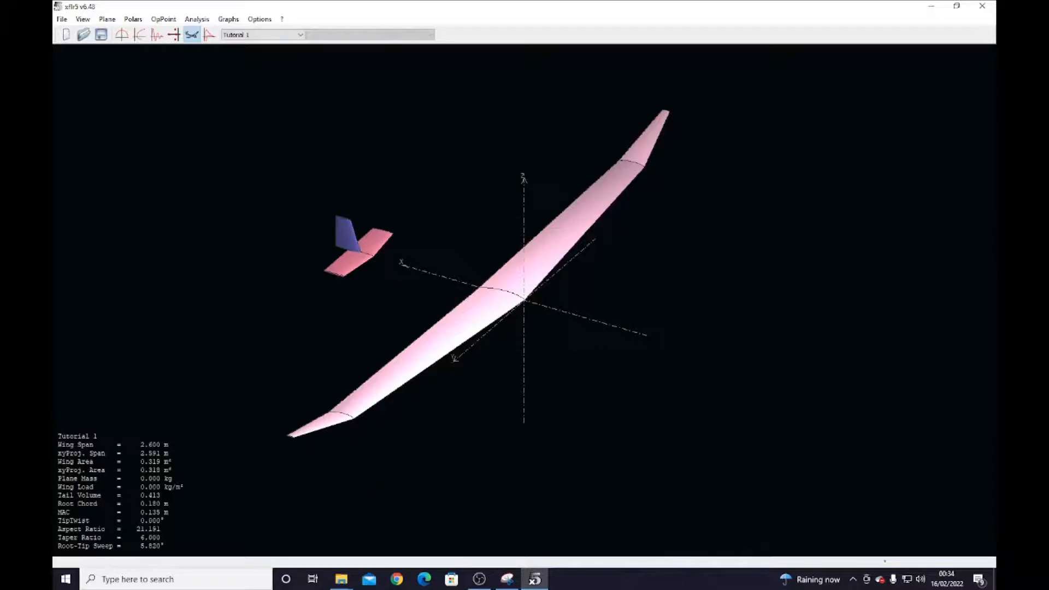
drag(474, 395, 502, 295)
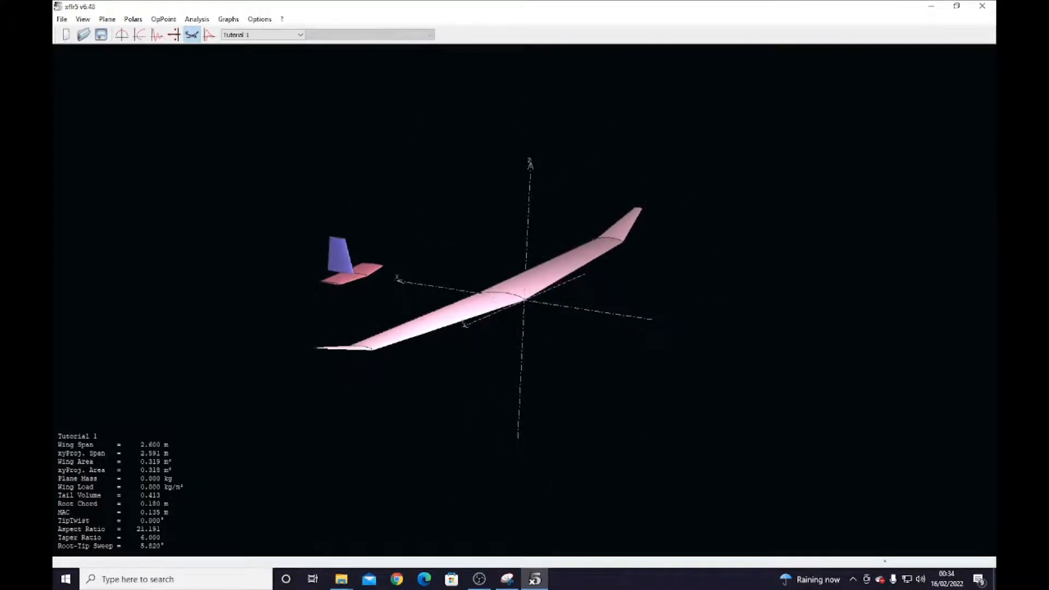
right_click(455, 207)
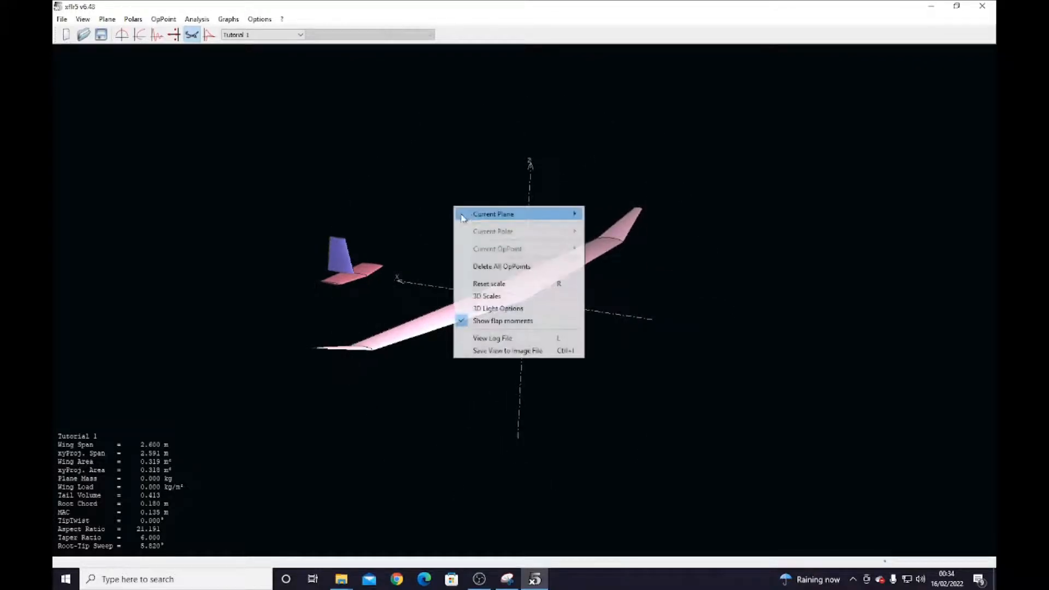
mouse_move(512, 221)
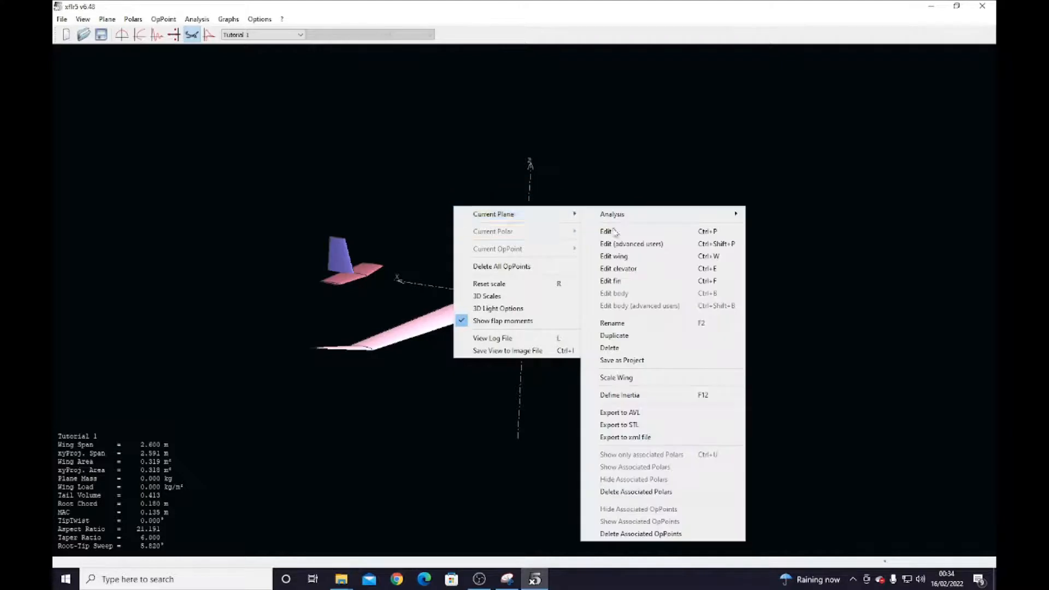
click(636, 226)
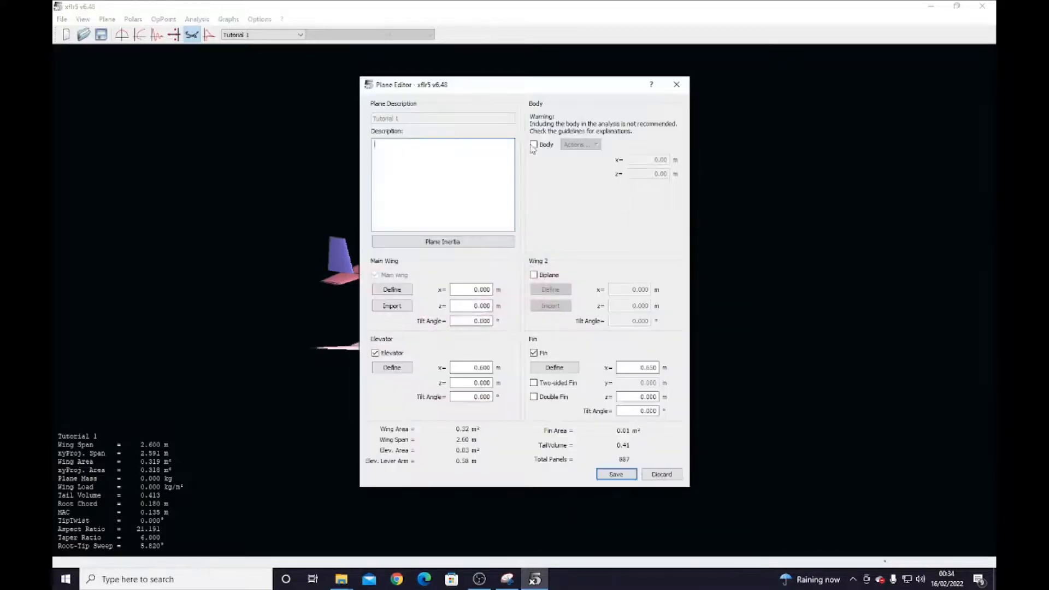
click(677, 85)
Open the current plane for editing beside the 3D model and set the elevator's x position to 0.8 m
click(107, 19)
mouse_move(107, 20)
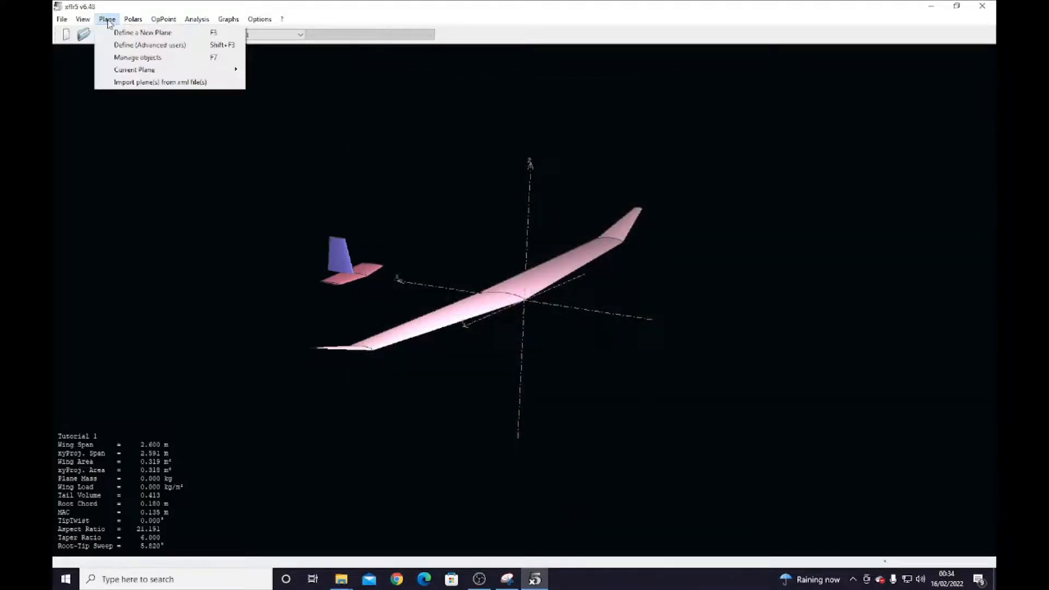
mouse_move(131, 70)
click(298, 88)
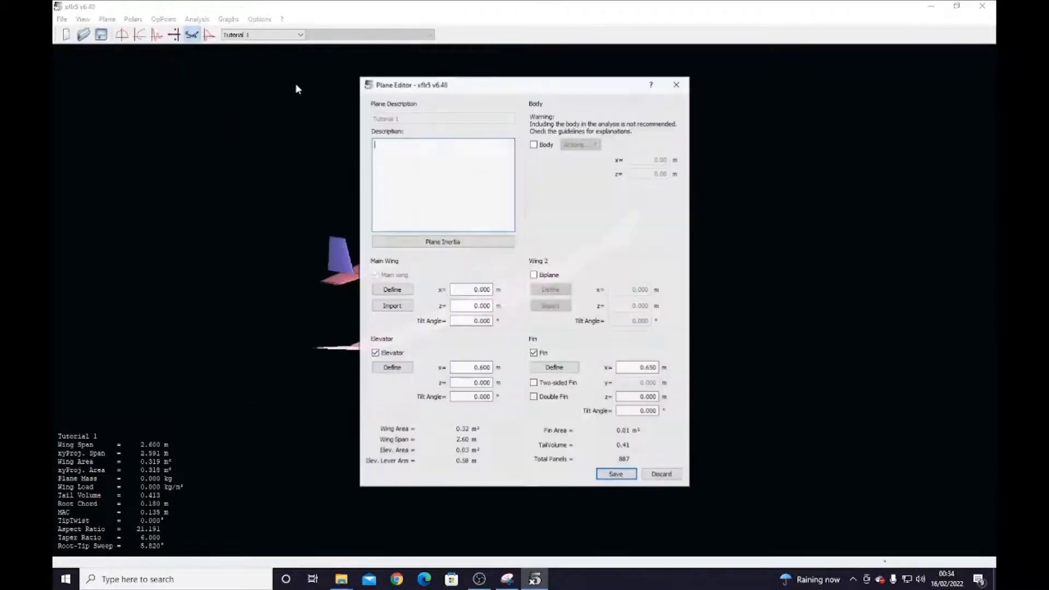
drag(531, 80, 755, 86)
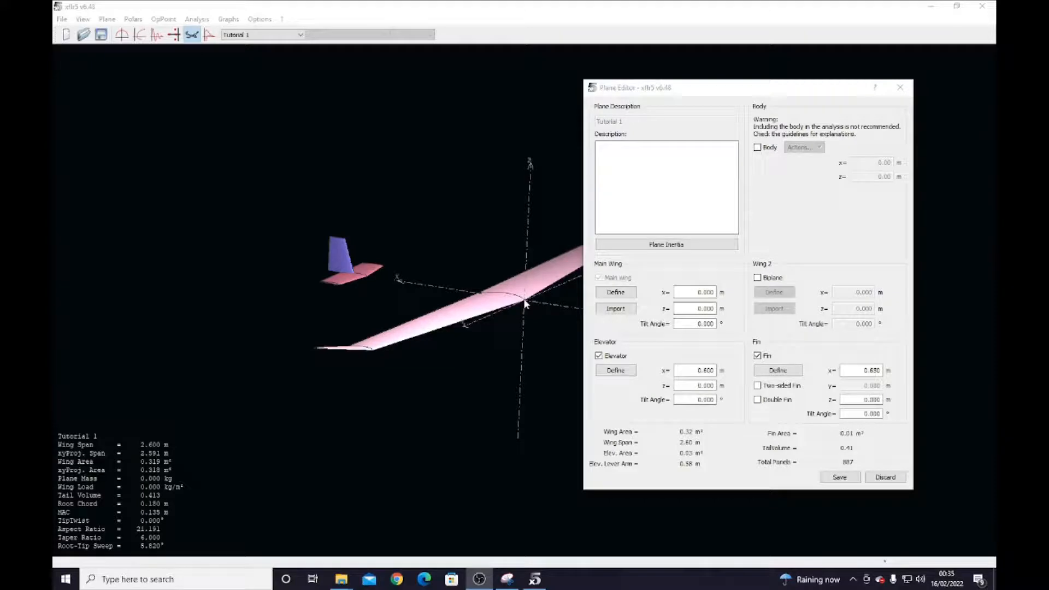
click(705, 370)
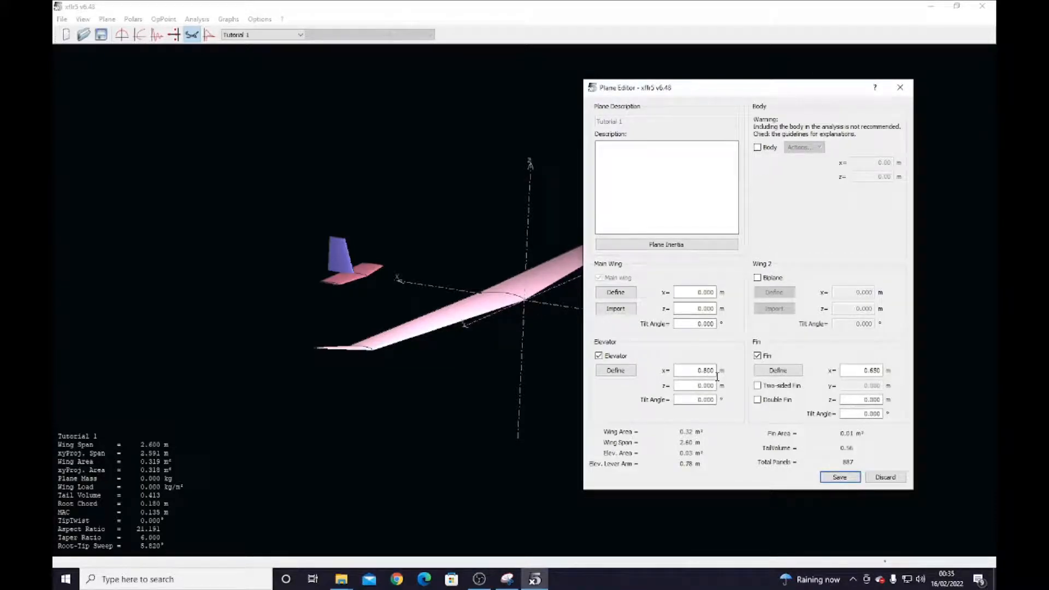
Save the plane, reopen it for editing, set the elevator's x position to 0.6 m and save again
click(842, 478)
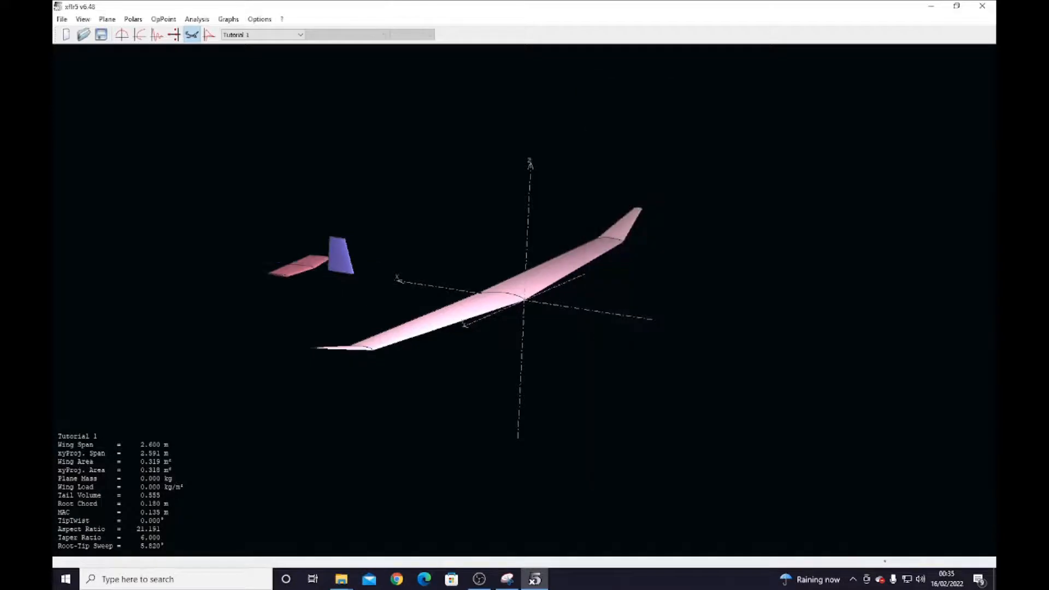
right_click(461, 213)
mouse_move(530, 223)
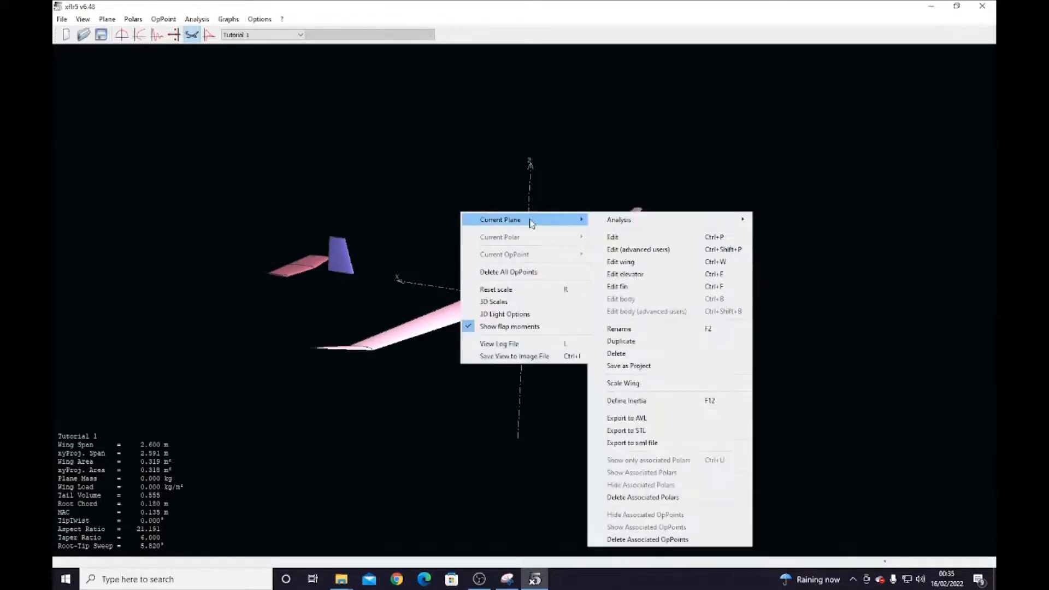
click(613, 237)
click(483, 367)
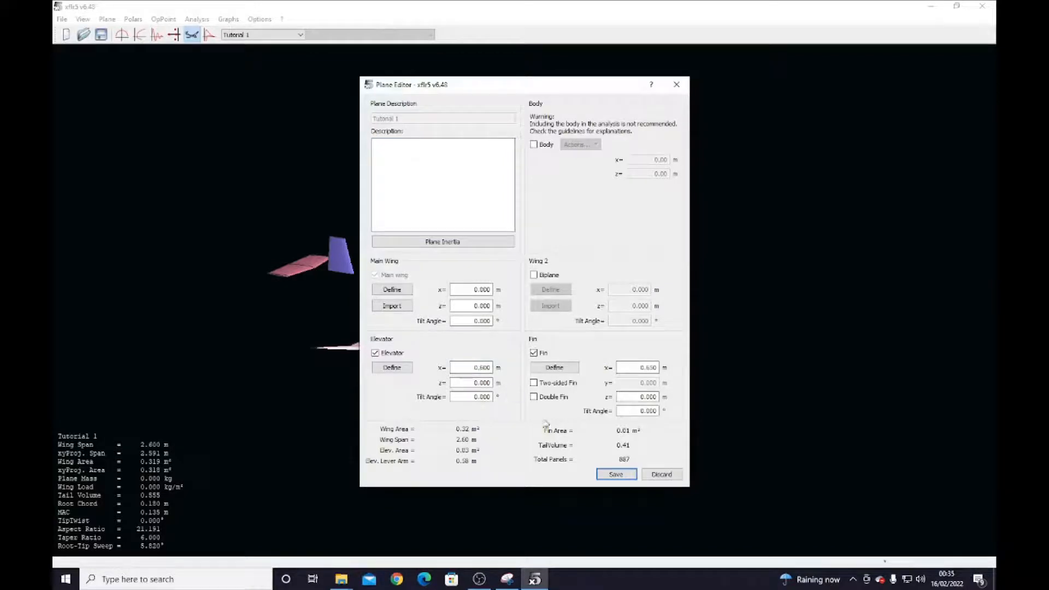
click(610, 474)
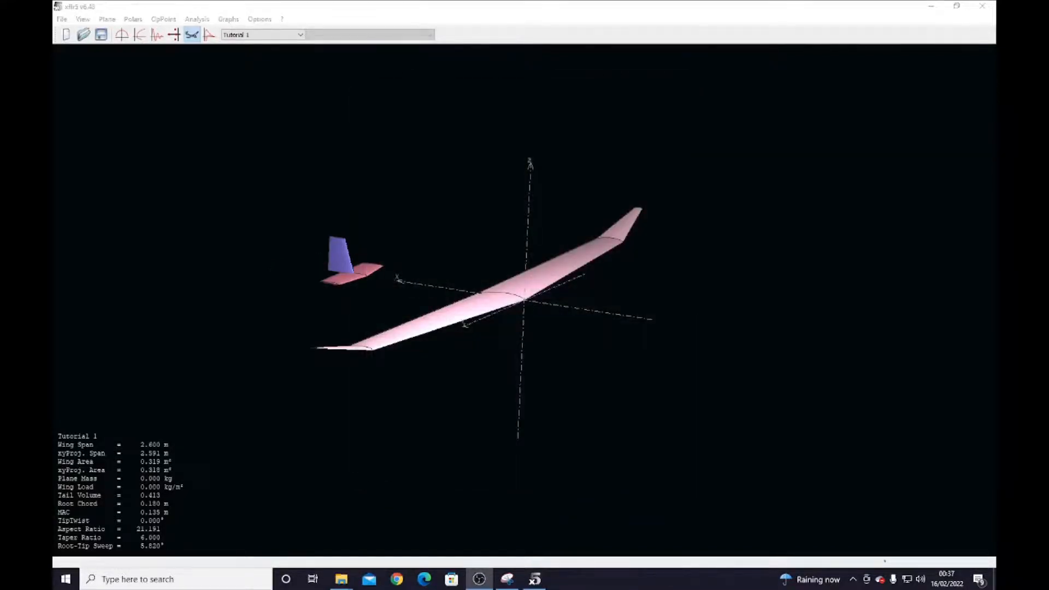
Open the current plane's inertia properties and view the elevator's component inertia form, discarding it
key(alt+Tab)
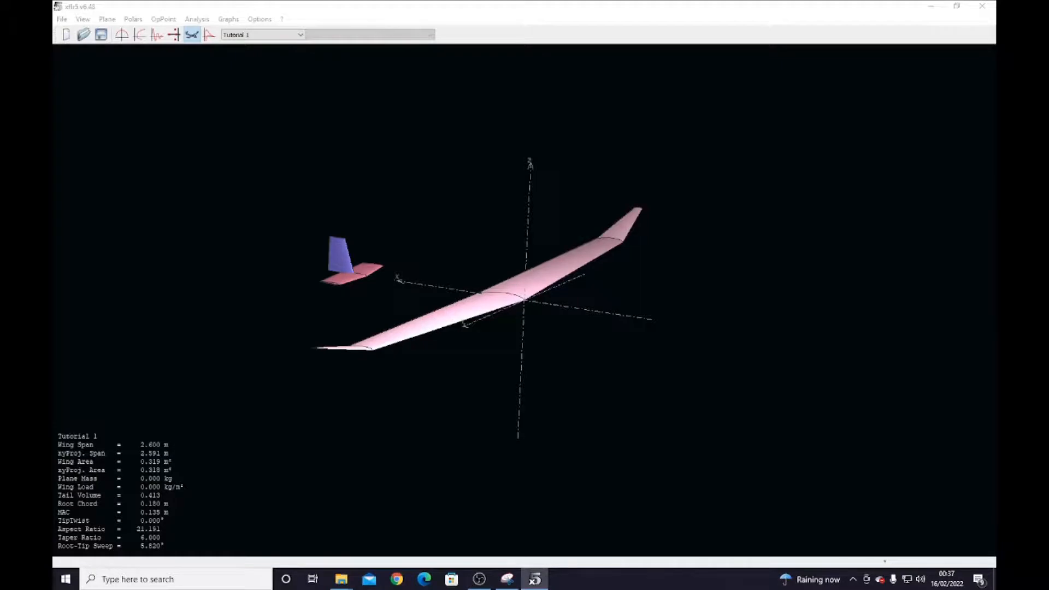
drag(882, 125, 146, 67)
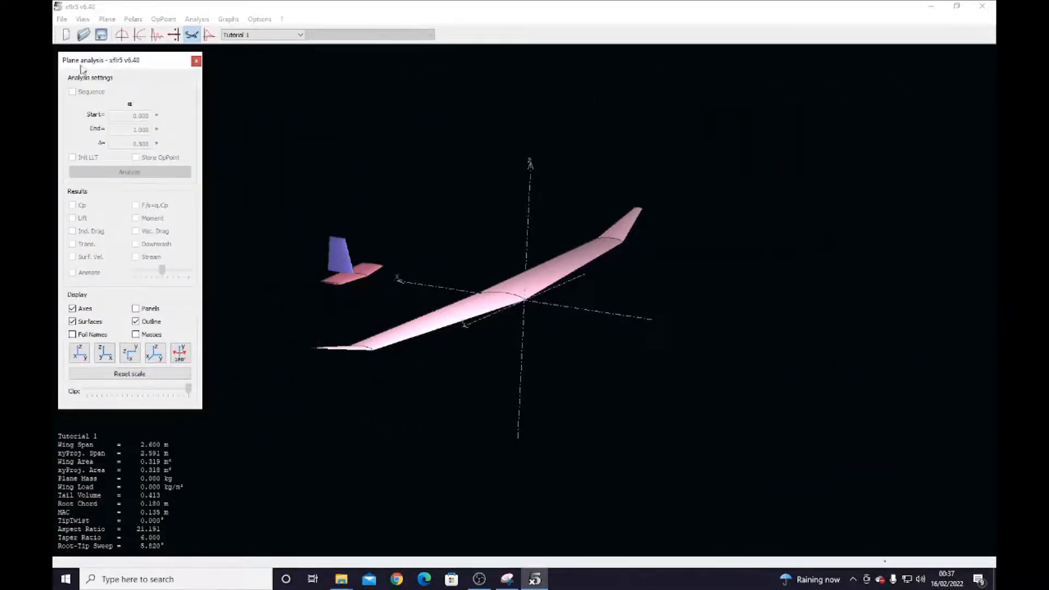
right_click(564, 163)
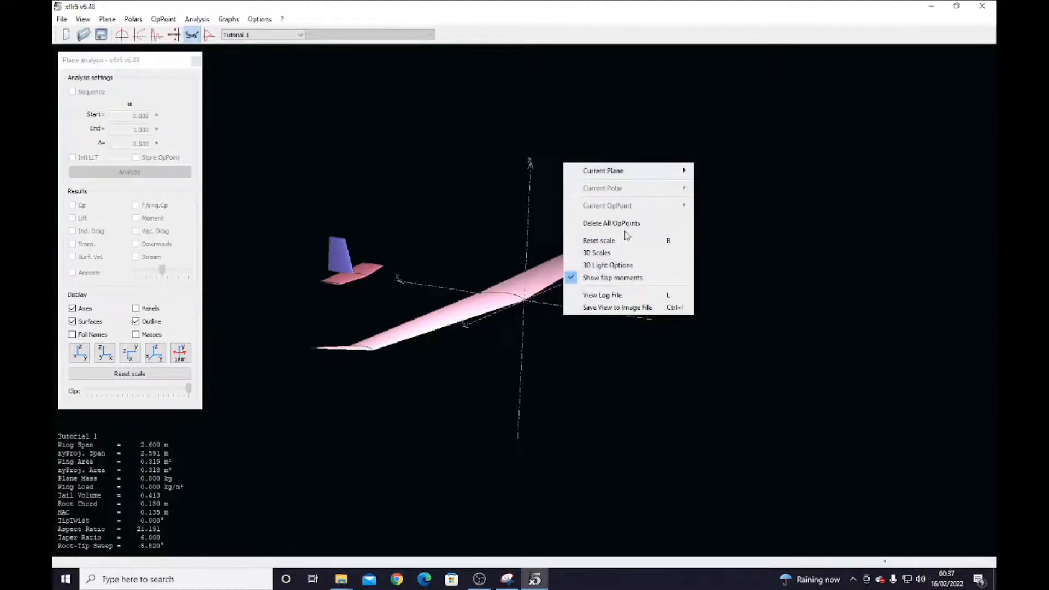
mouse_move(614, 171)
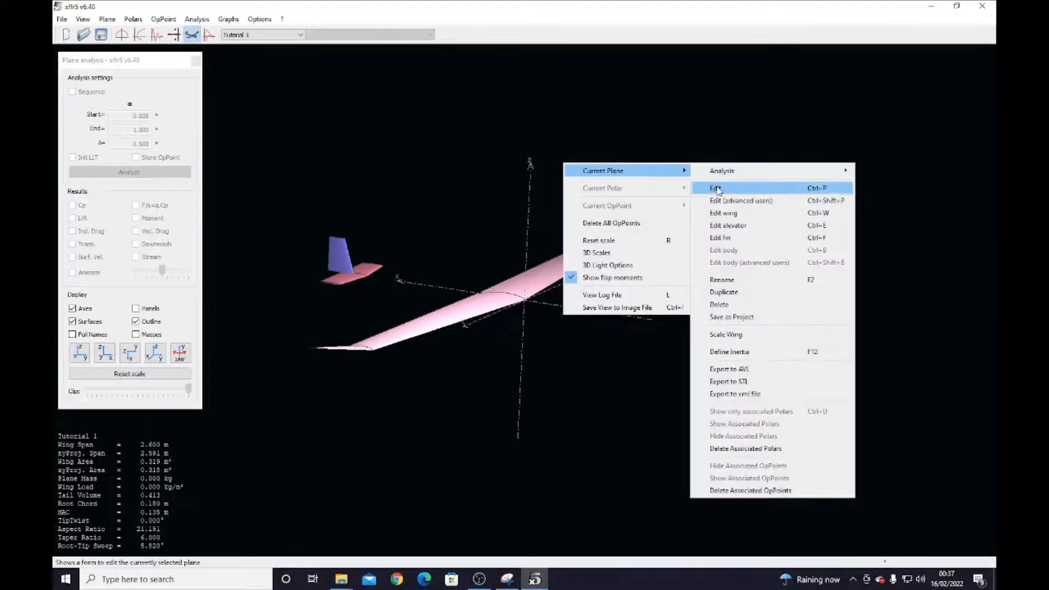
click(717, 188)
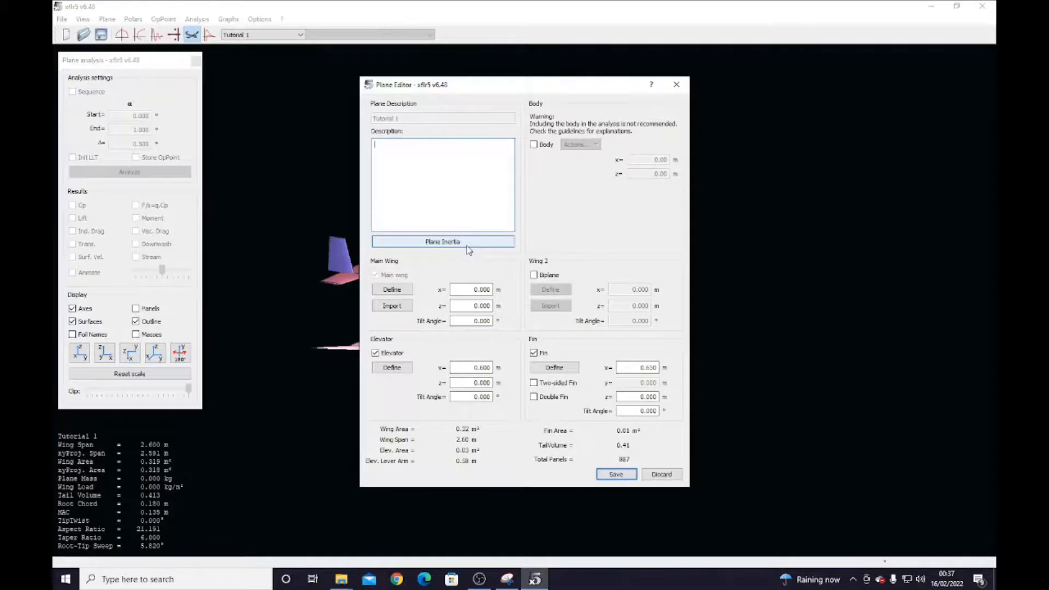
click(468, 246)
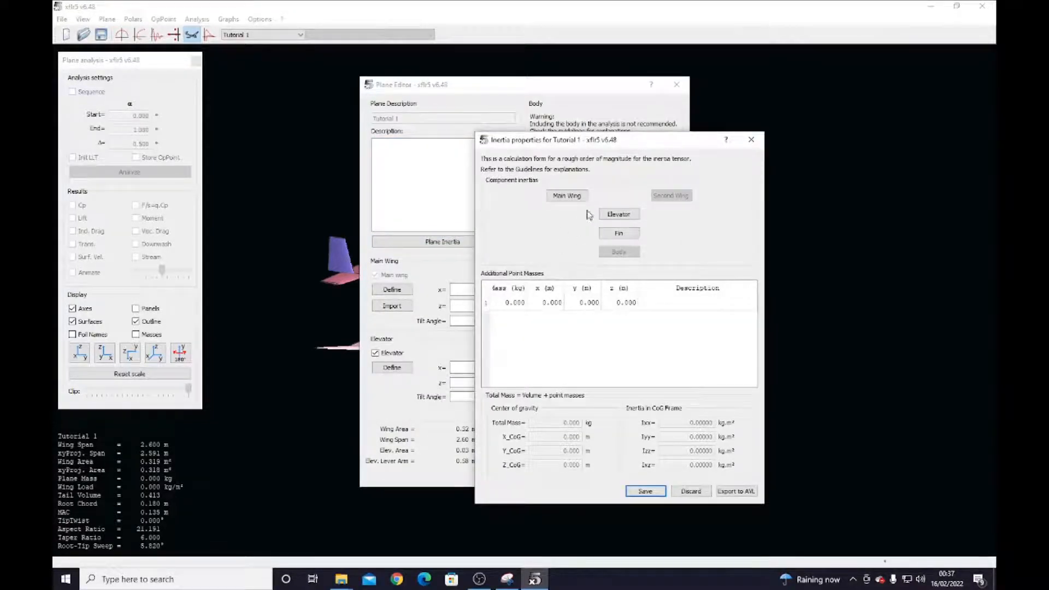
click(618, 215)
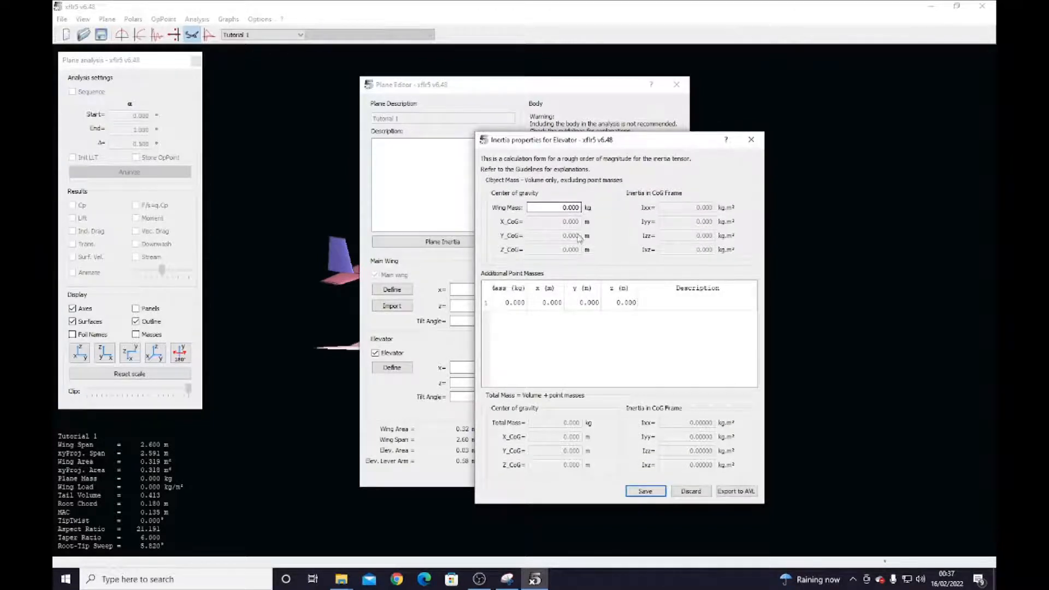
click(691, 492)
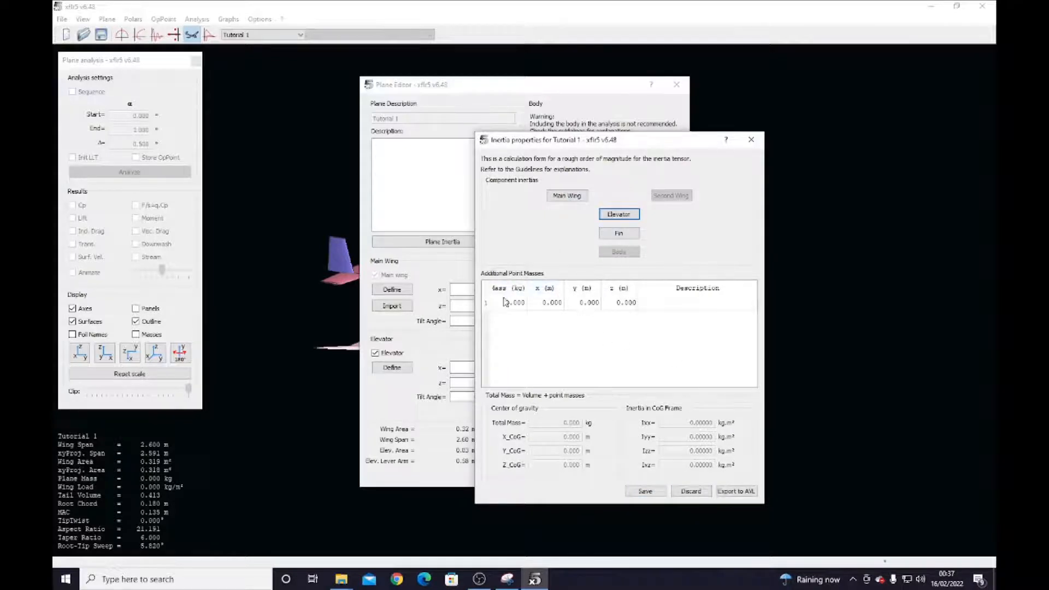
Widen the inertia form and list three additional point masses described as motor, battery and payload
drag(475, 283, 353, 295)
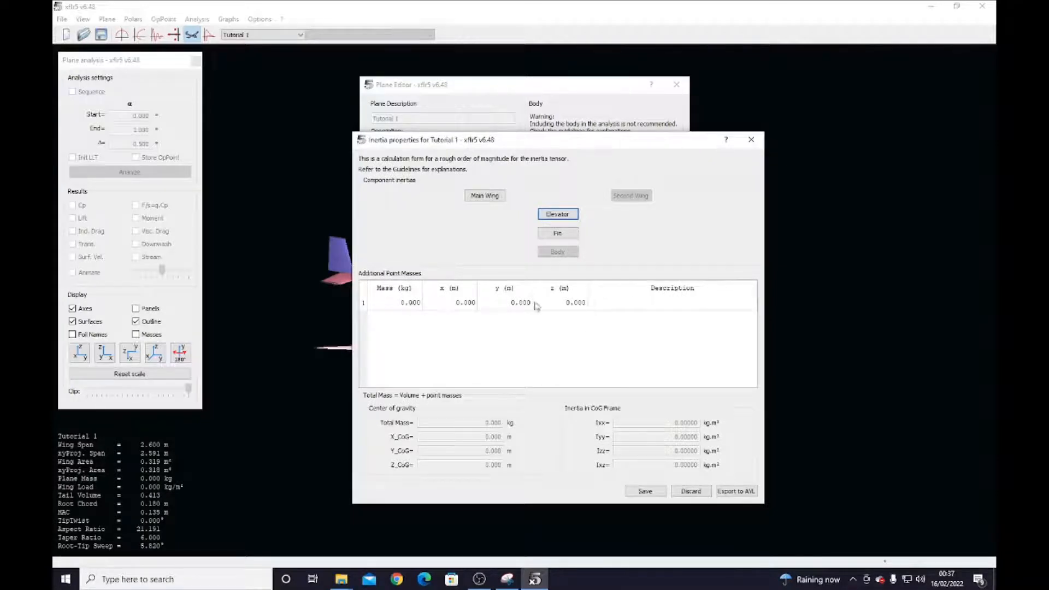
click(461, 338)
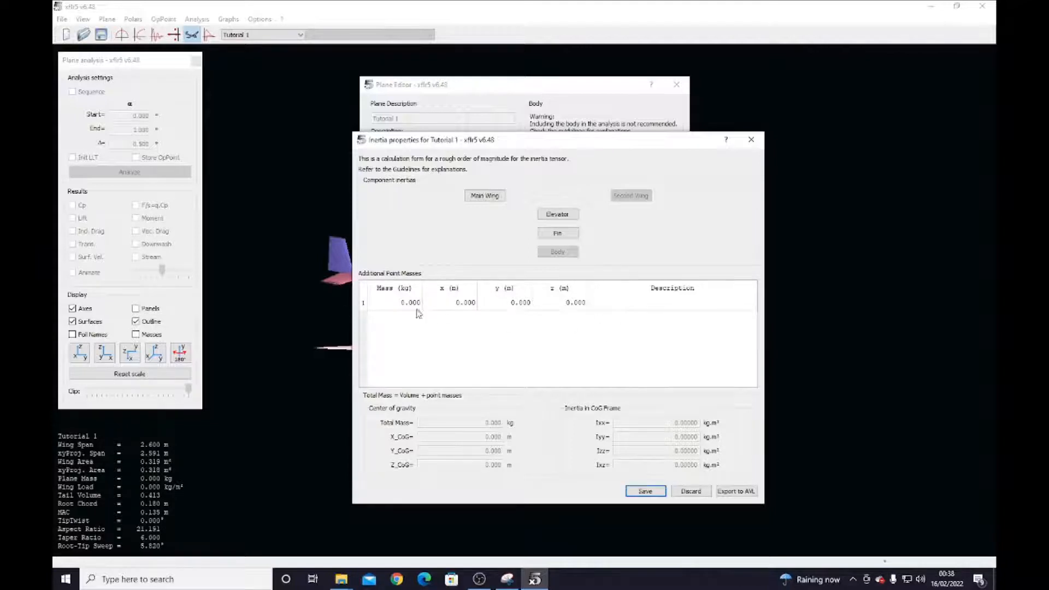
double_click(639, 304)
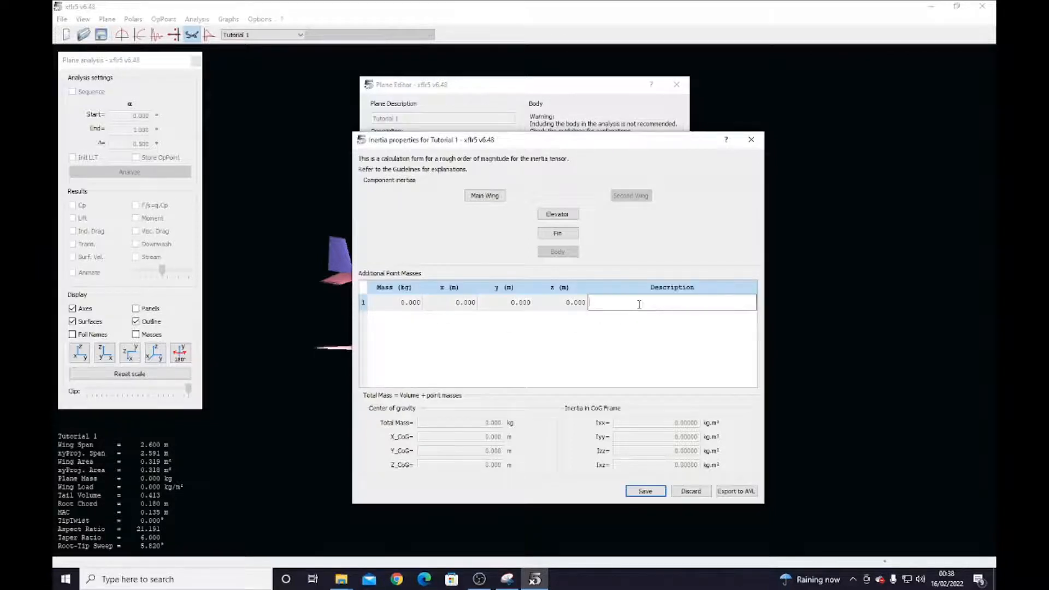
text(motor)
key(Return)
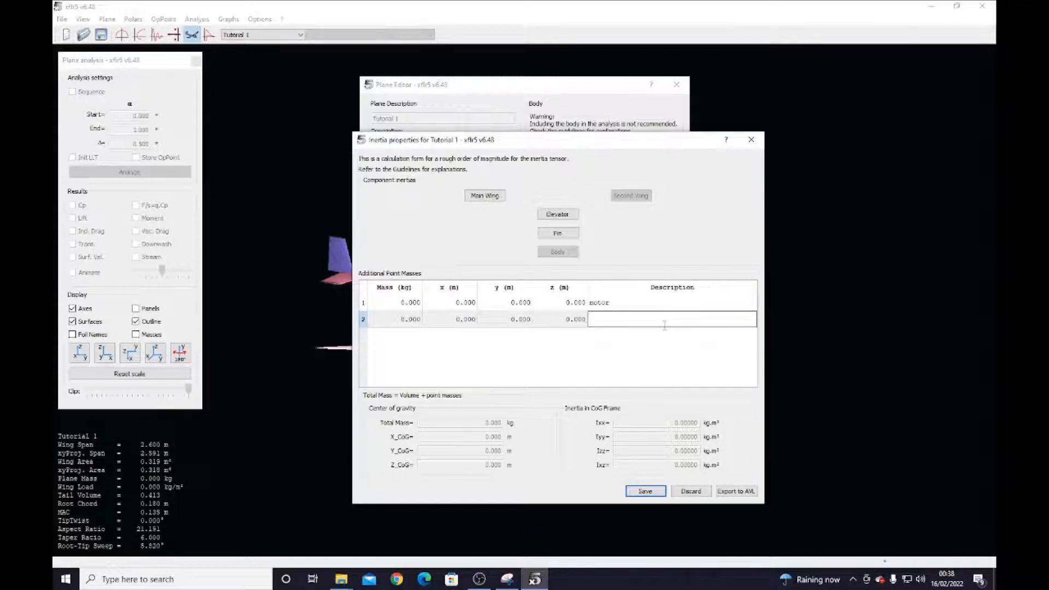
text(battery)
key(Return)
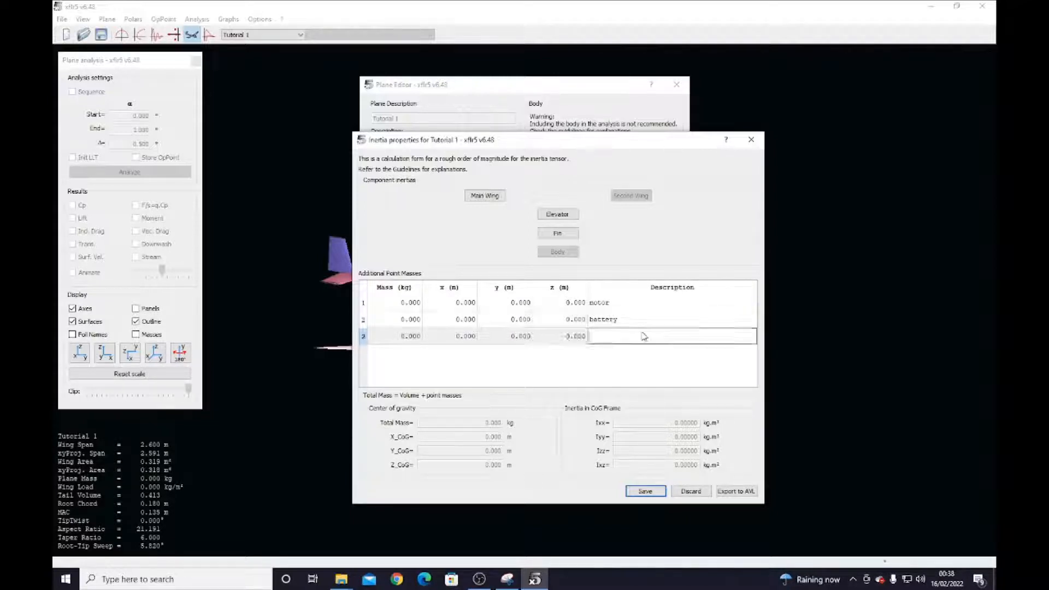
text(payload)
Set the point masses to 0.2 kg for the motor, 0.3 kg for the battery and 0.5 kg for the payload
double_click(409, 302)
click(409, 302)
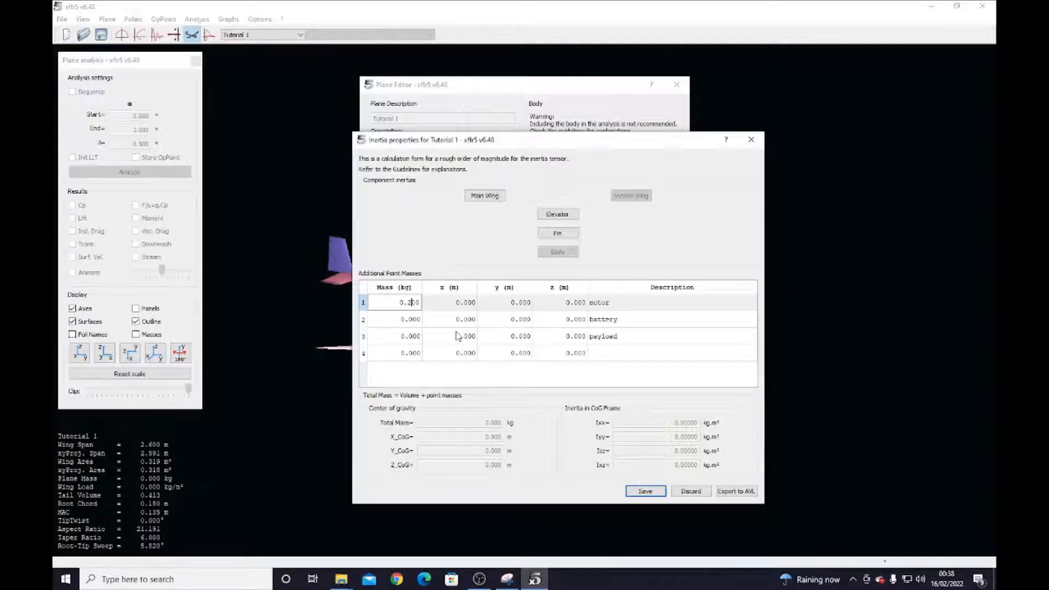
double_click(411, 319)
click(413, 320)
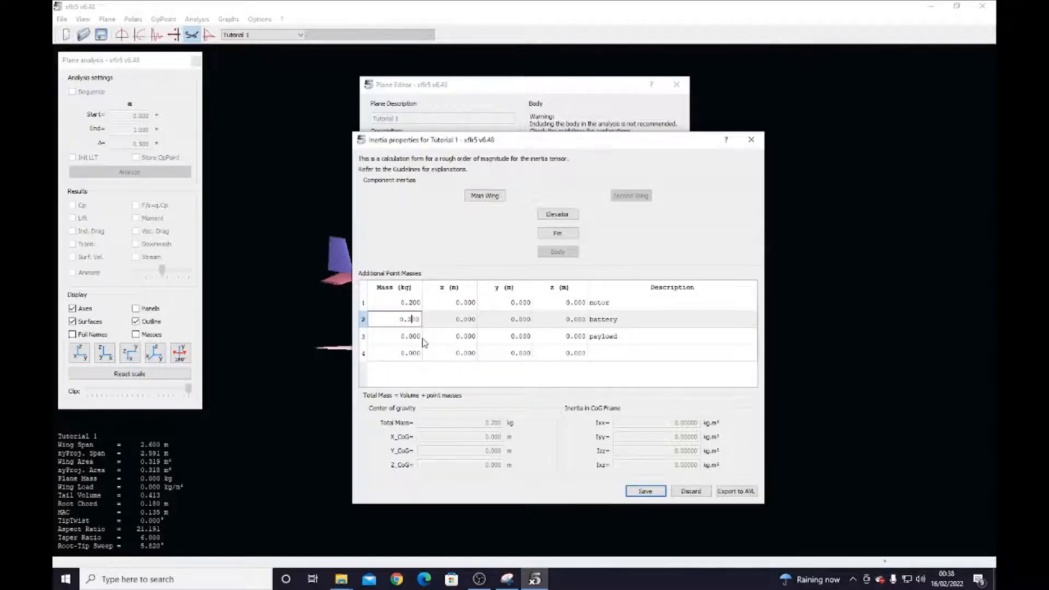
double_click(422, 337)
click(420, 338)
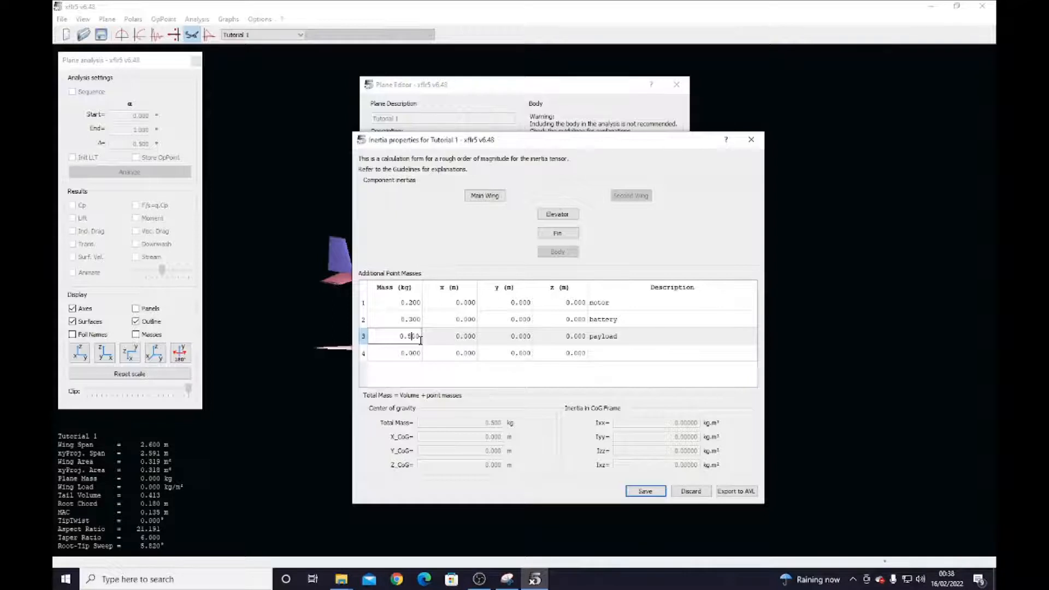
key(Return)
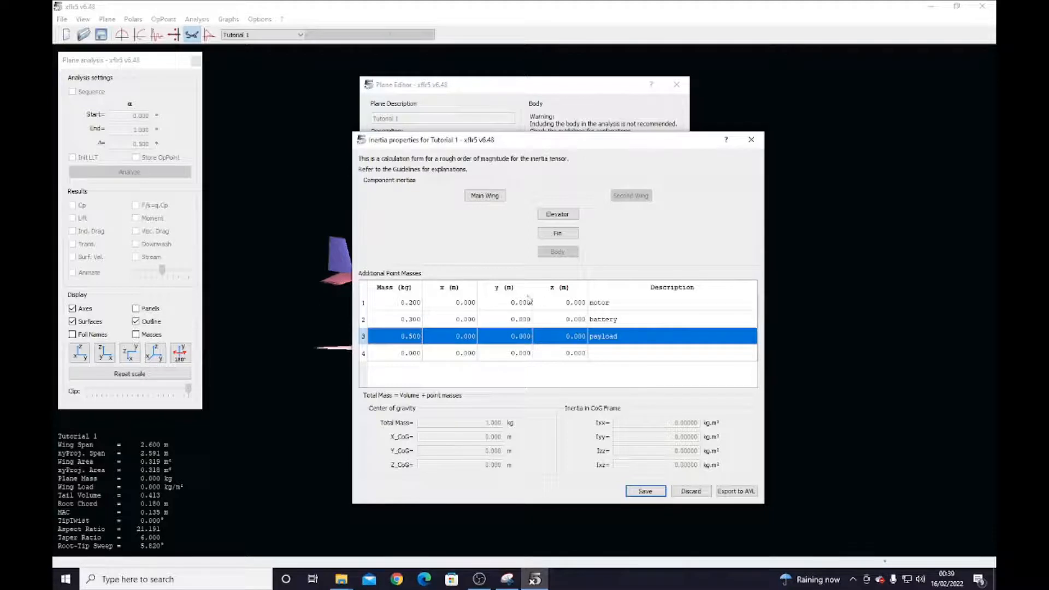
Set the x position of the motor mass to -0.2 m and of the battery mass to 0.05 m
double_click(463, 303)
text(0.600)
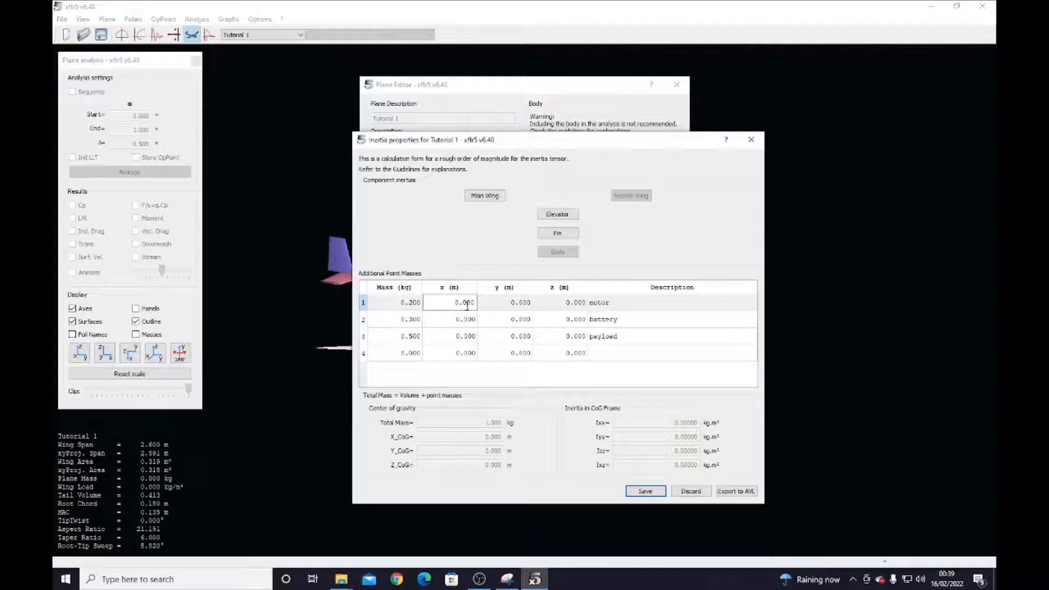
key(BackSpace)
text(-0.2)
key(Return)
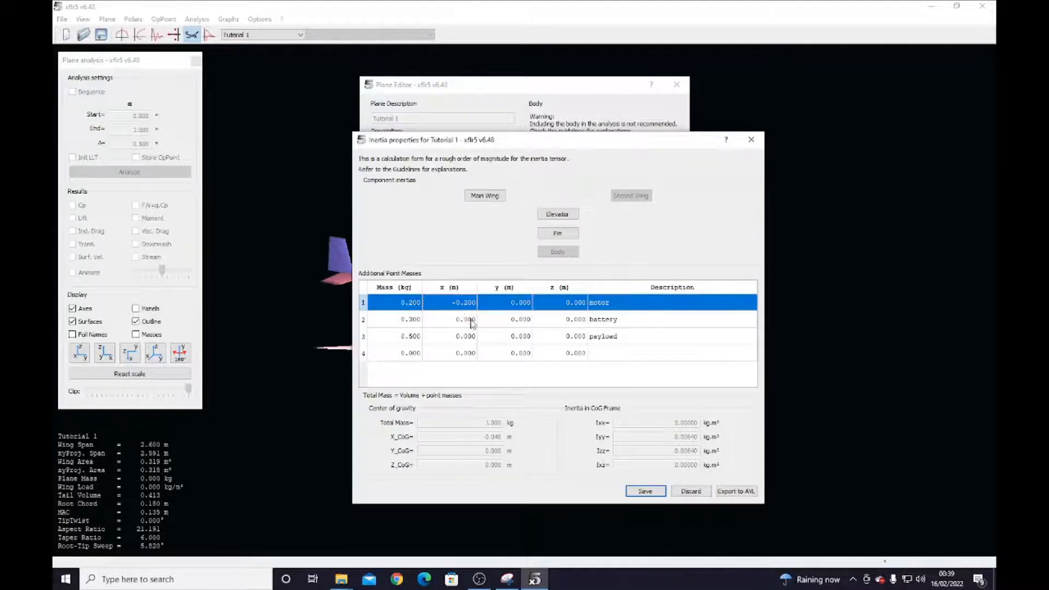
double_click(465, 319)
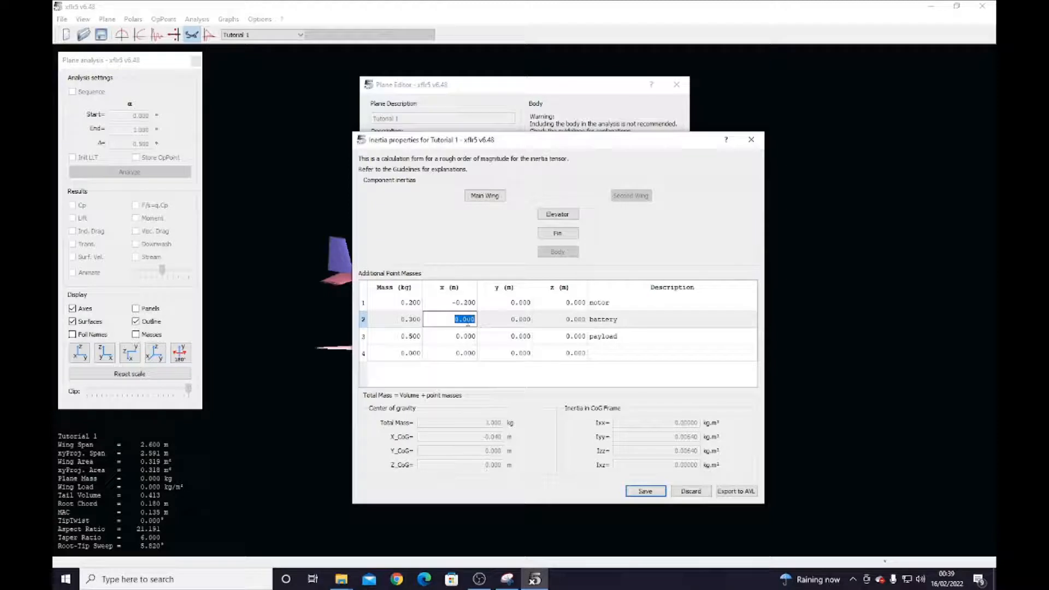
text(0.1)
text(5)
key(Return)
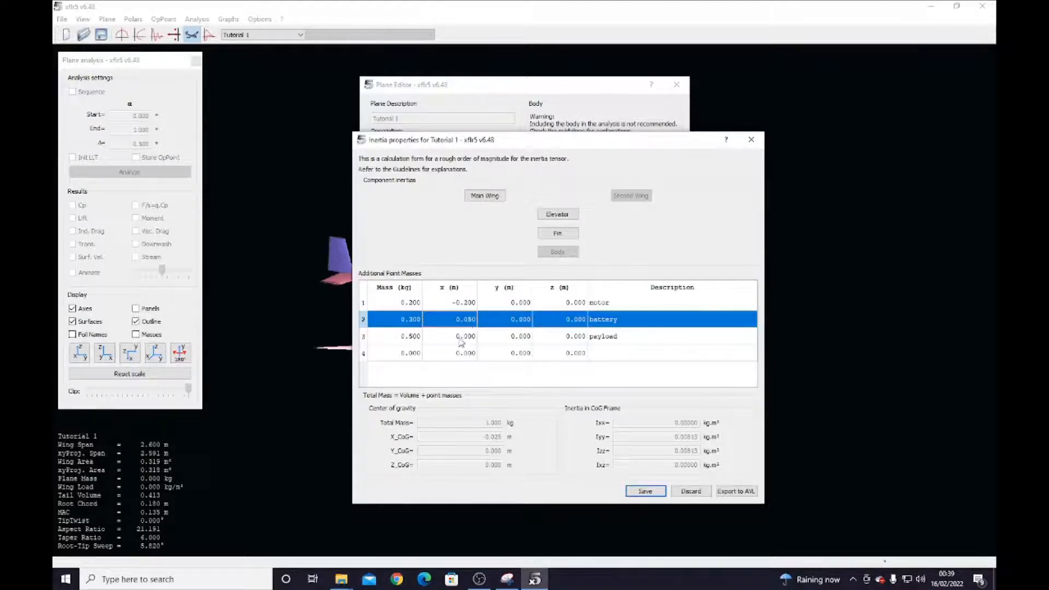
Set the payload mass's x position to 0.15 m and save the inertia properties and the plane
double_click(463, 336)
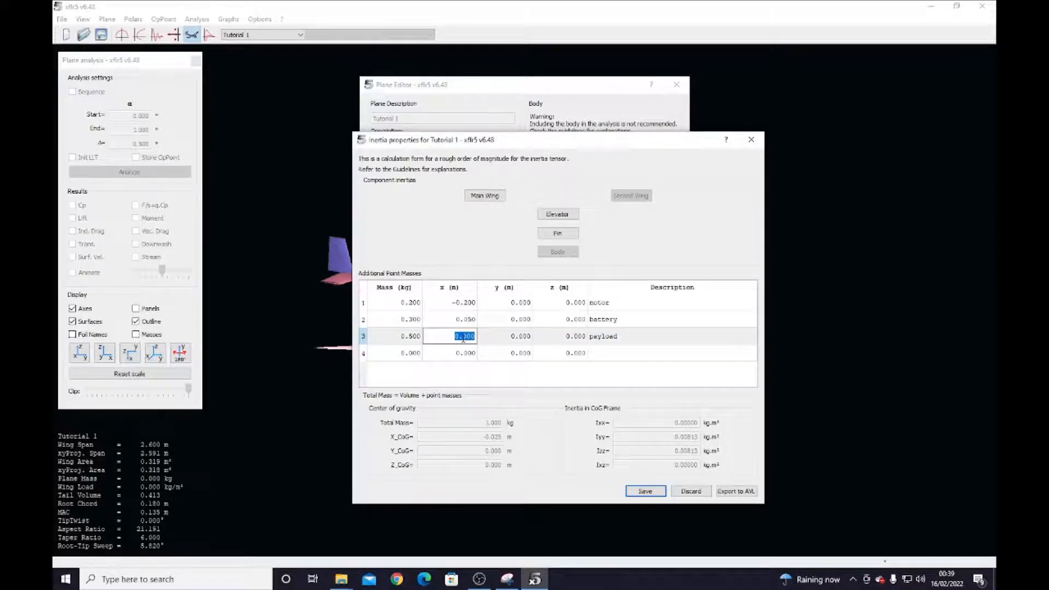
text(0.15)
key(Return)
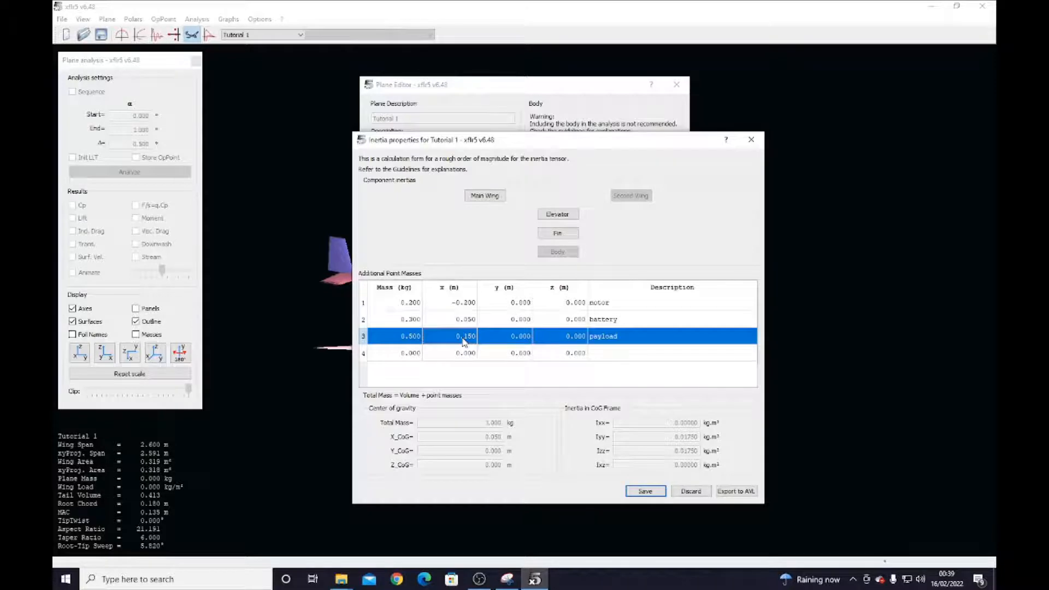
click(645, 491)
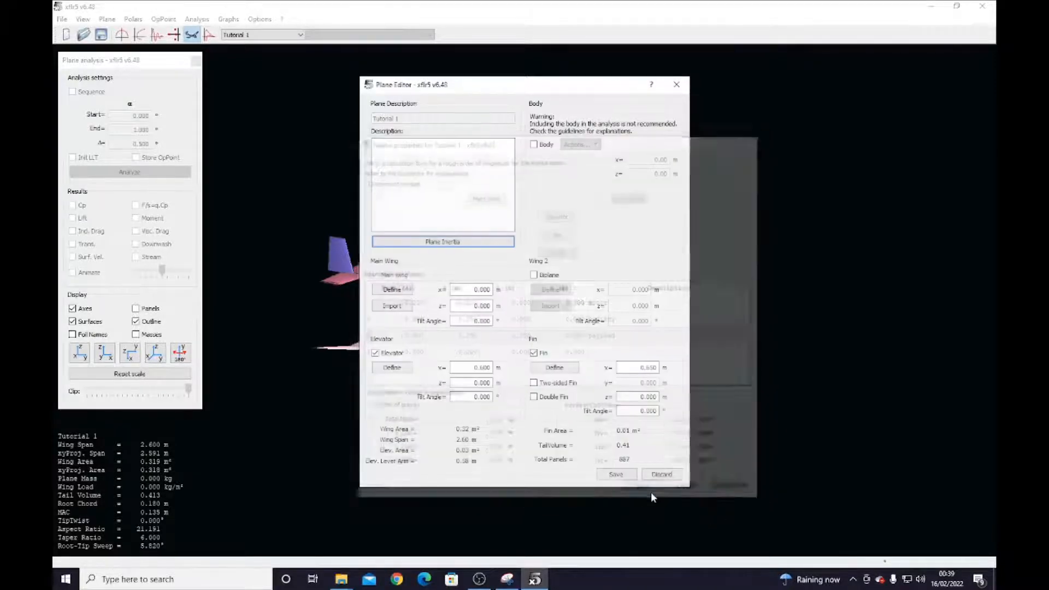
click(625, 475)
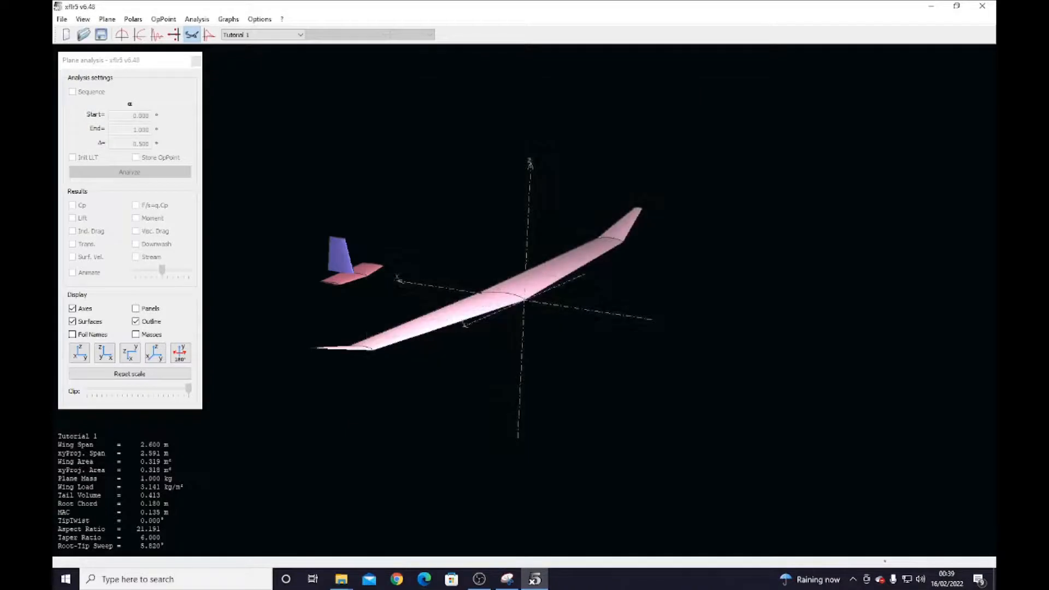
Move the plane analysis panel clear of the model, display the point masses and inspect their placement in 3D
drag(114, 64, 895, 69)
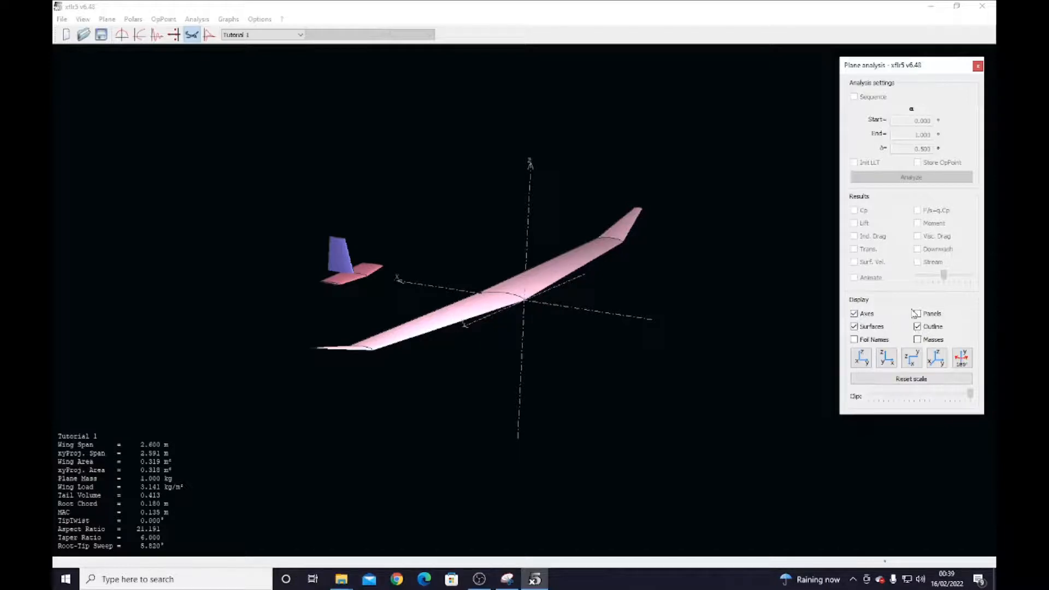
click(855, 315)
click(855, 315)
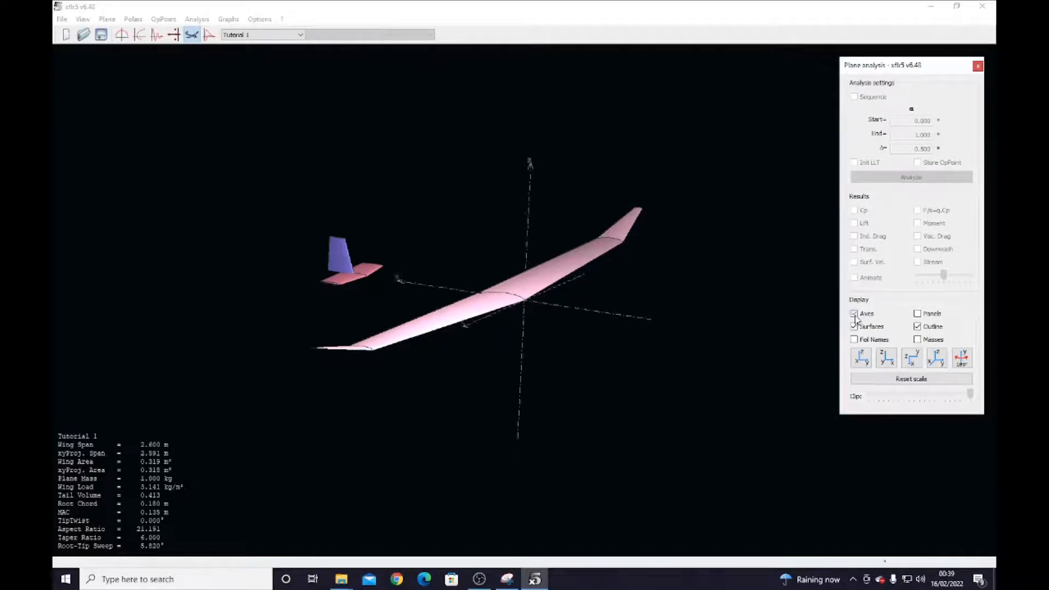
click(917, 329)
click(918, 329)
click(919, 340)
middle_drag(420, 384, 438, 403)
scroll(438, 403, up, 2)
scroll(439, 403, down, 6)
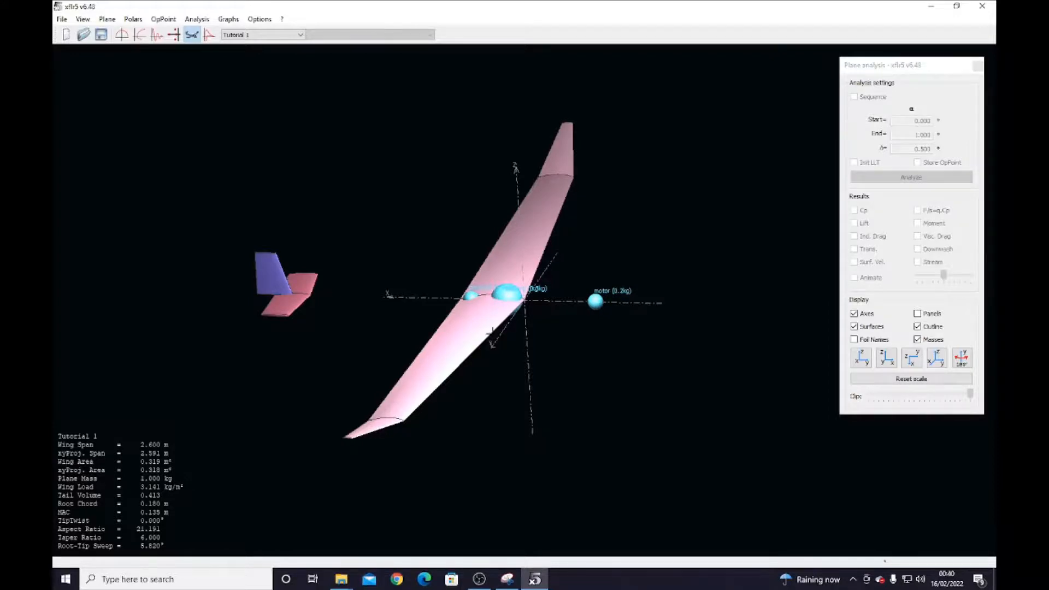
middle_drag(492, 333, 417, 348)
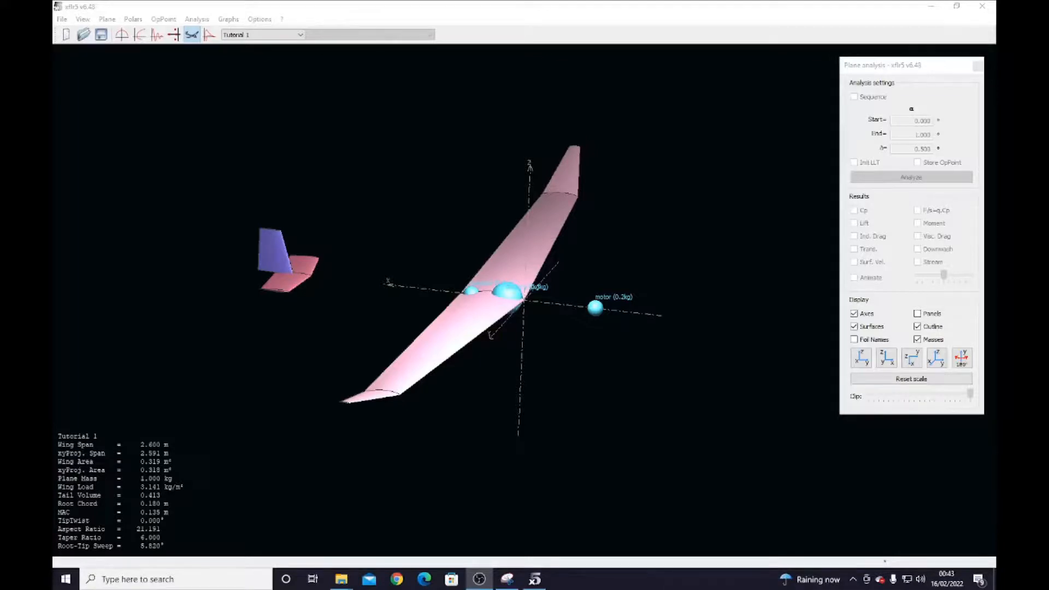
Define a Type 2 (Fixed Lift) analysis for the plane Tutorial 1 and save it
click(201, 60)
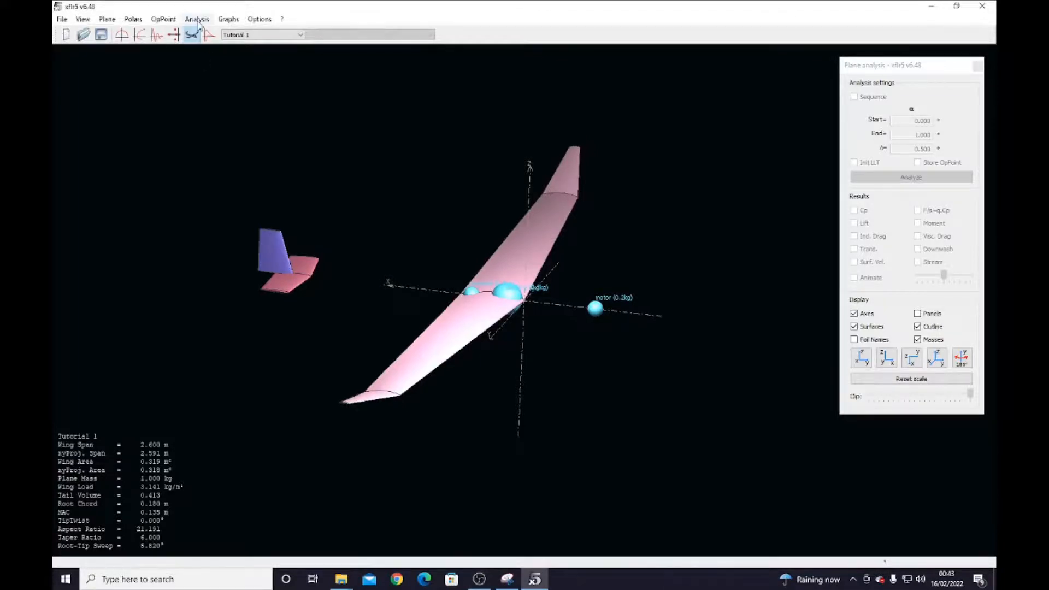
click(198, 21)
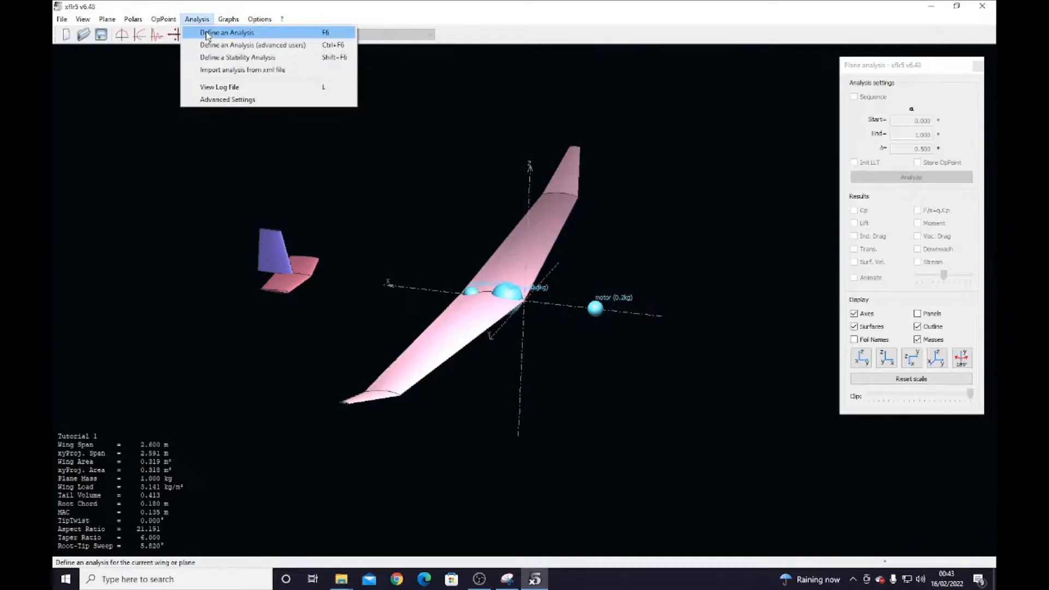
click(207, 34)
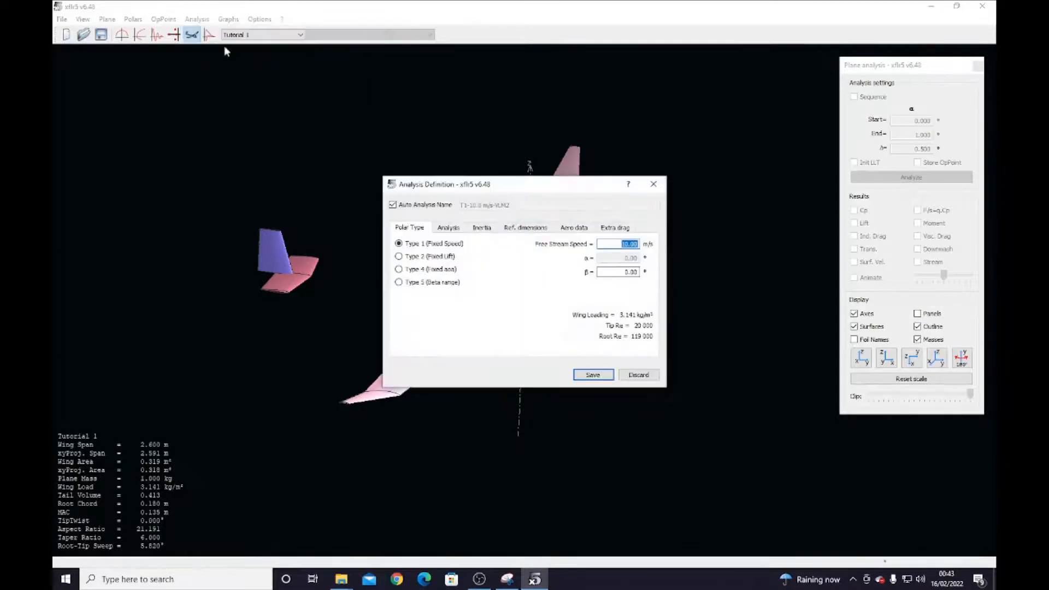
click(419, 257)
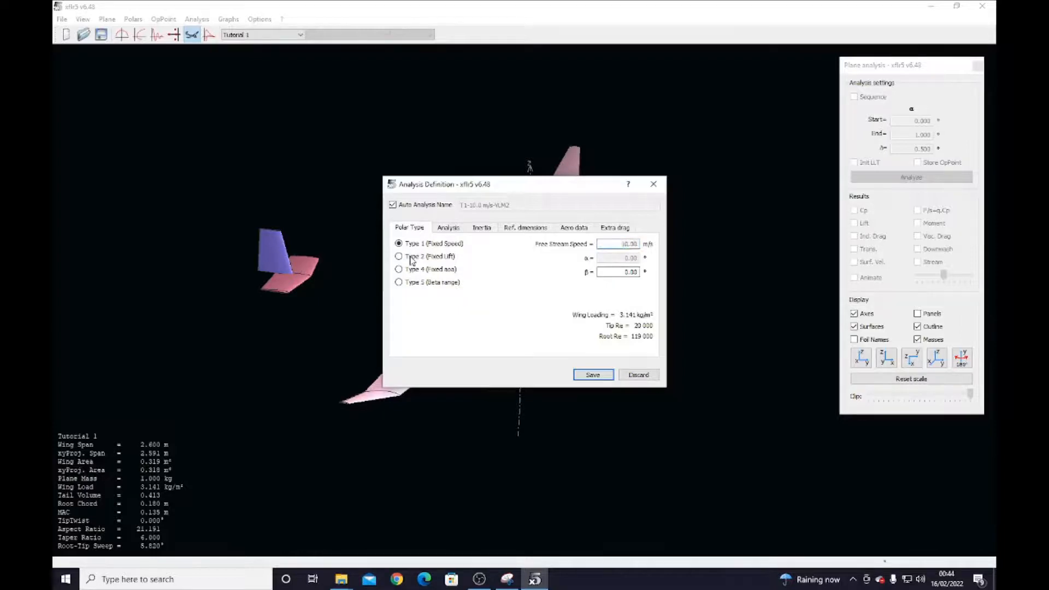
click(593, 375)
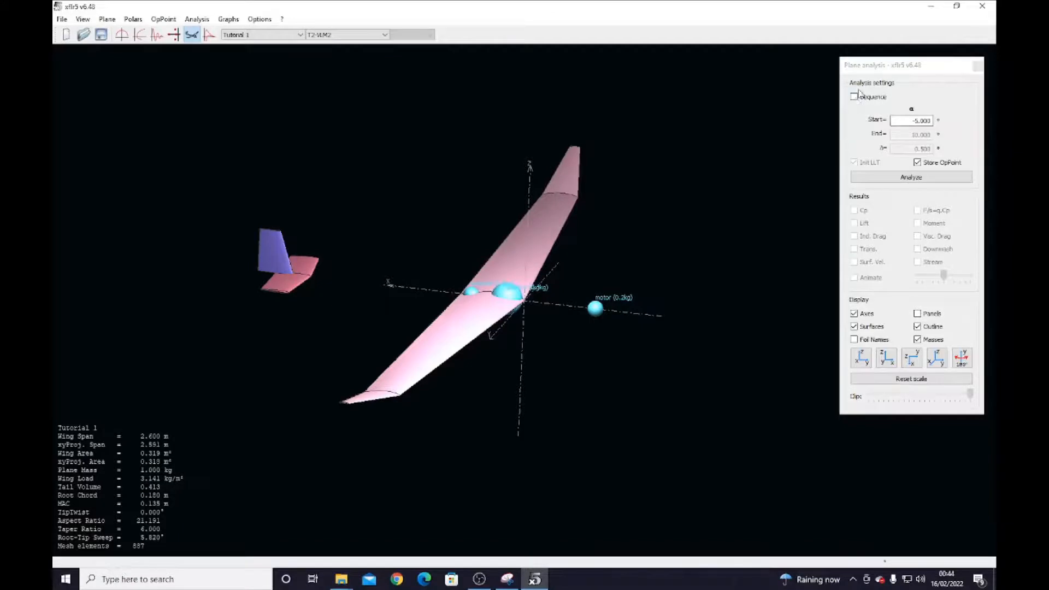
Run the plane analysis as a sequence of angles of attack from -5° to 10° in 0.5° increments
drag(881, 65, 872, 68)
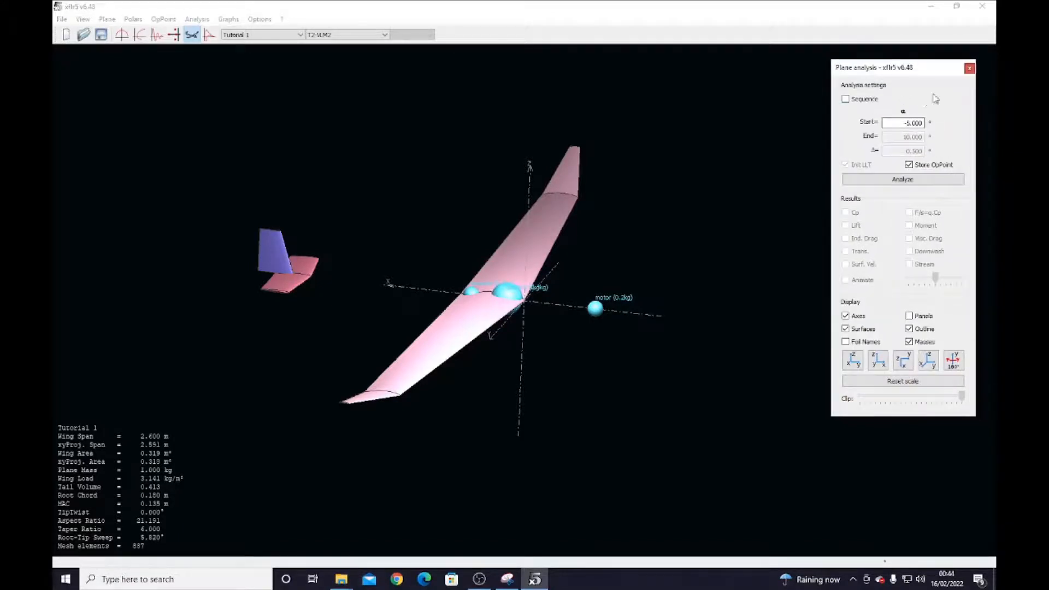
click(846, 99)
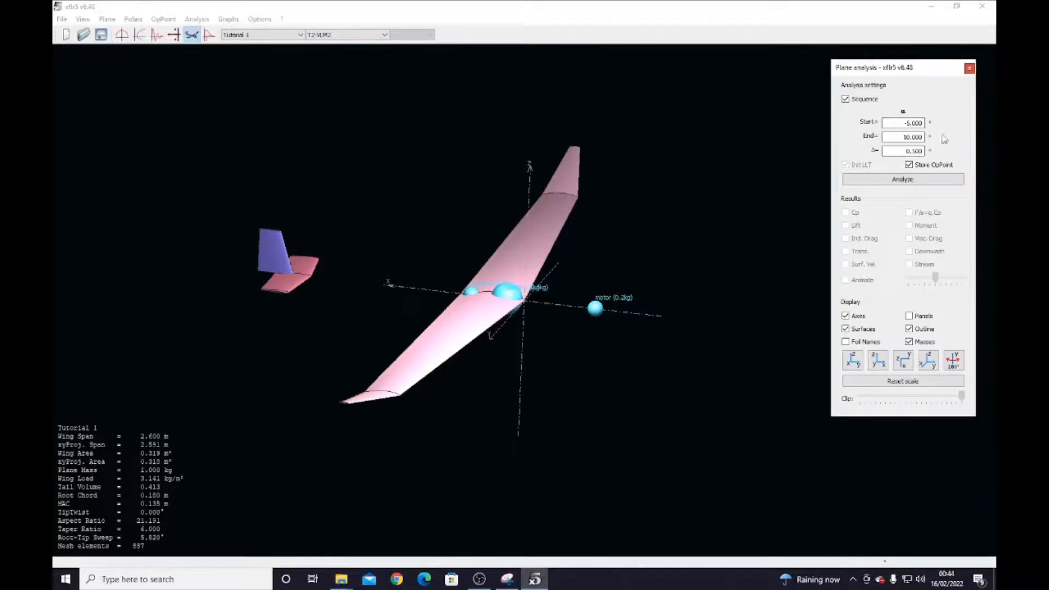
click(909, 178)
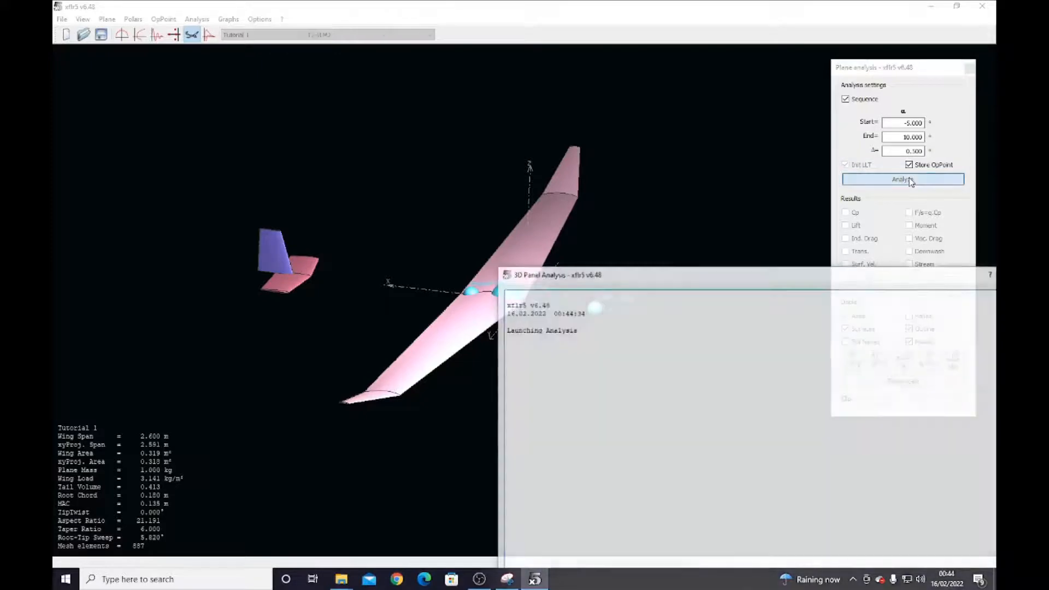
Move the 3D panel analysis log into full view and examine the main wing messages for alpha 10°
drag(798, 284, 637, 89)
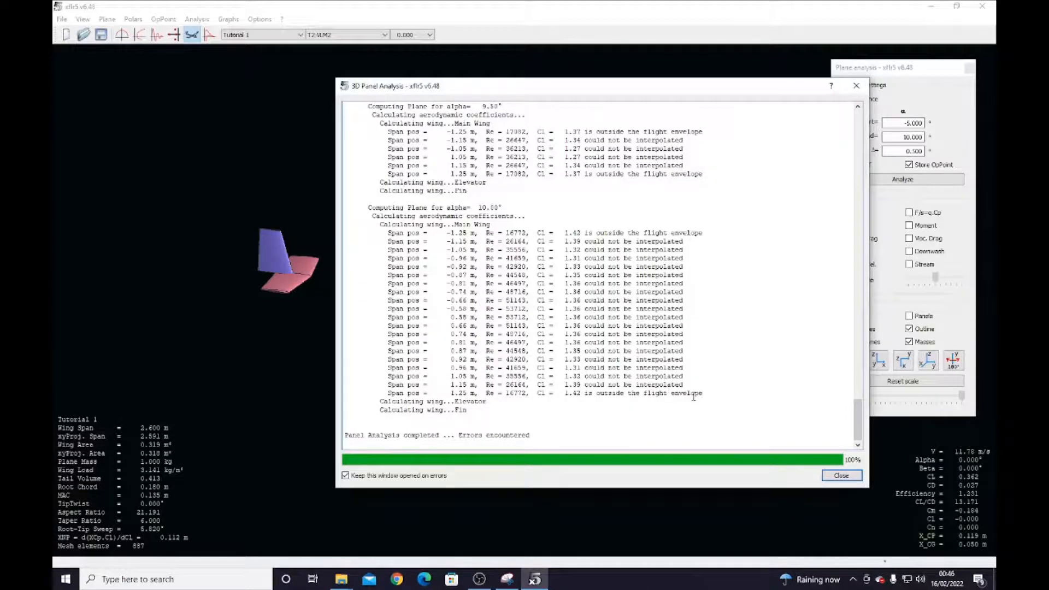
drag(697, 397, 596, 384)
click(595, 381)
drag(705, 234, 649, 361)
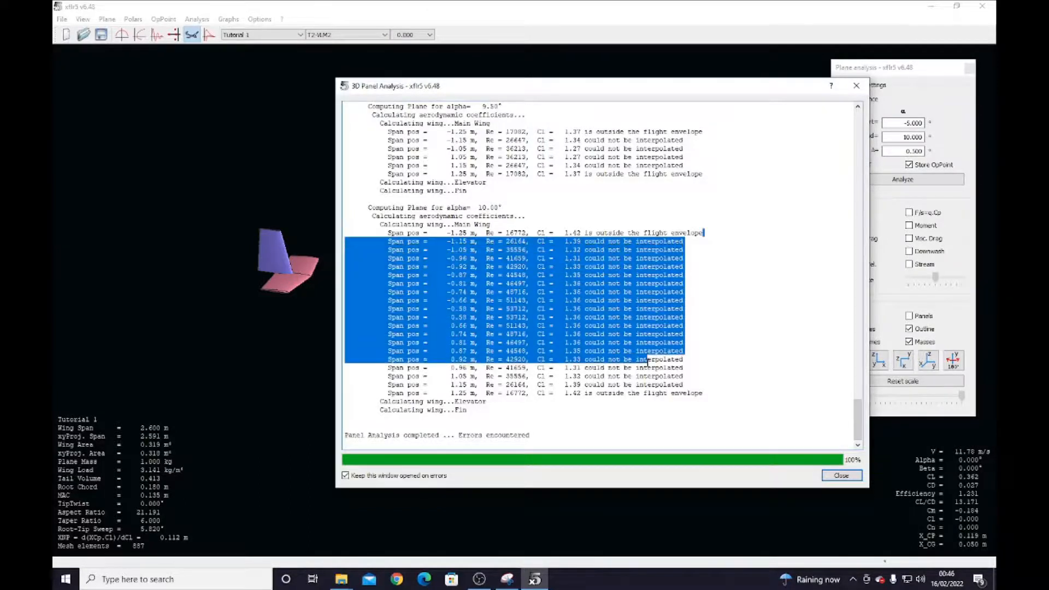
click(646, 355)
drag(475, 209, 509, 212)
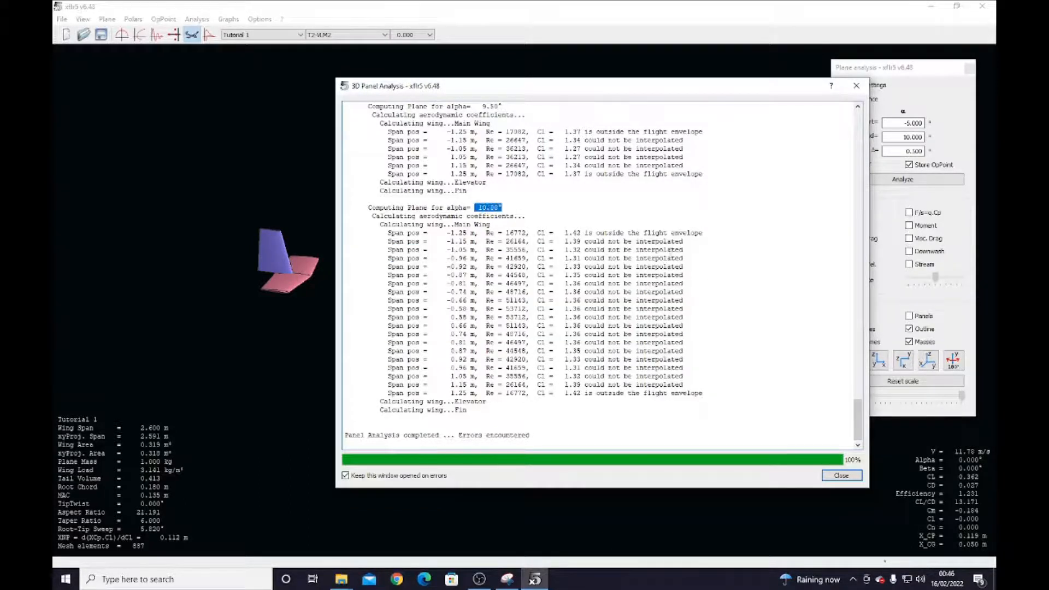
Check for which angles of attack operating points were stored by the analysis
click(432, 34)
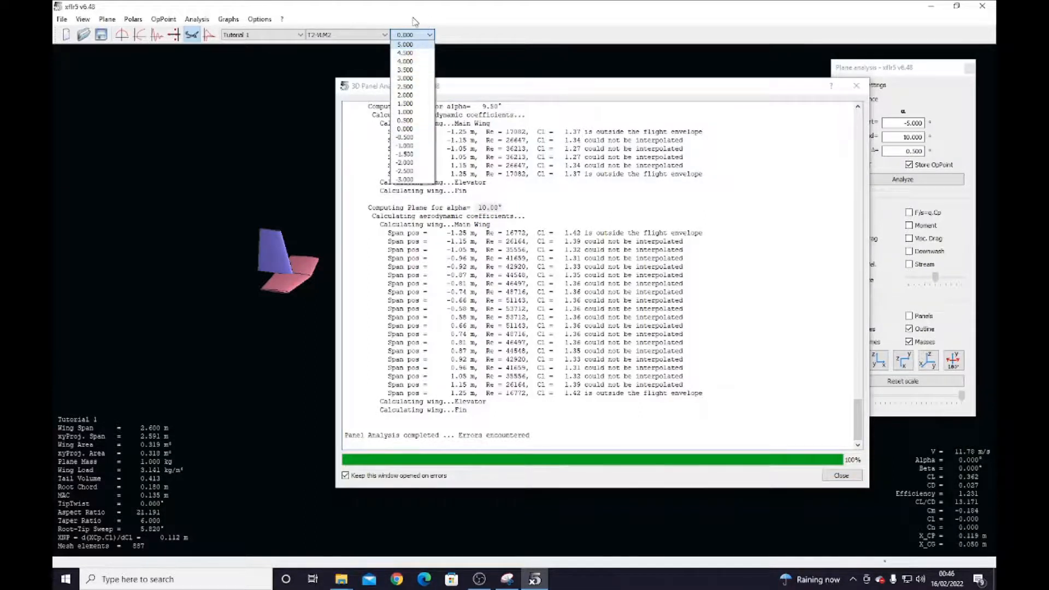
click(694, 200)
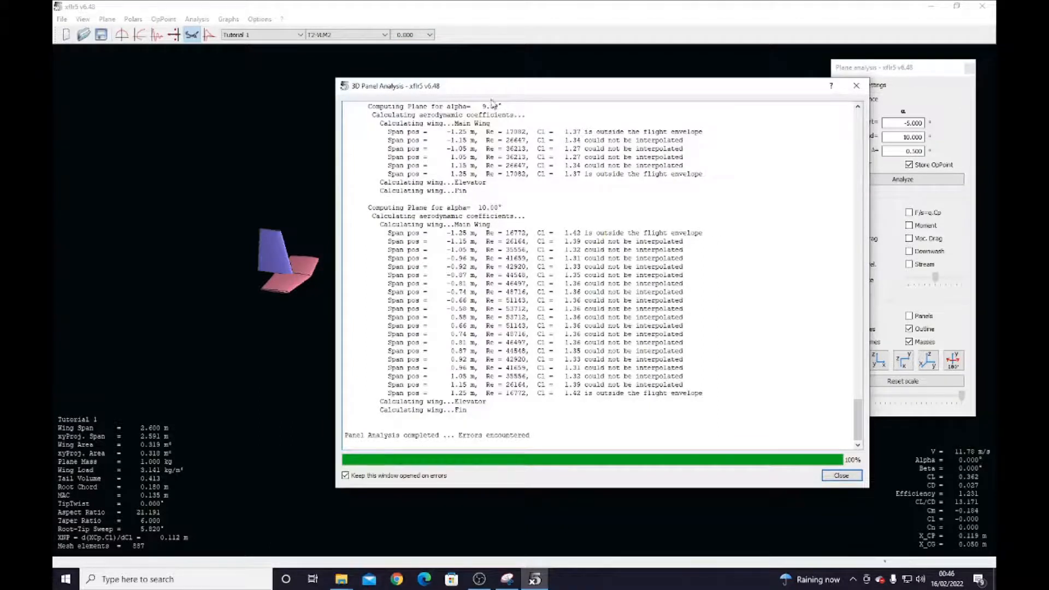
click(423, 35)
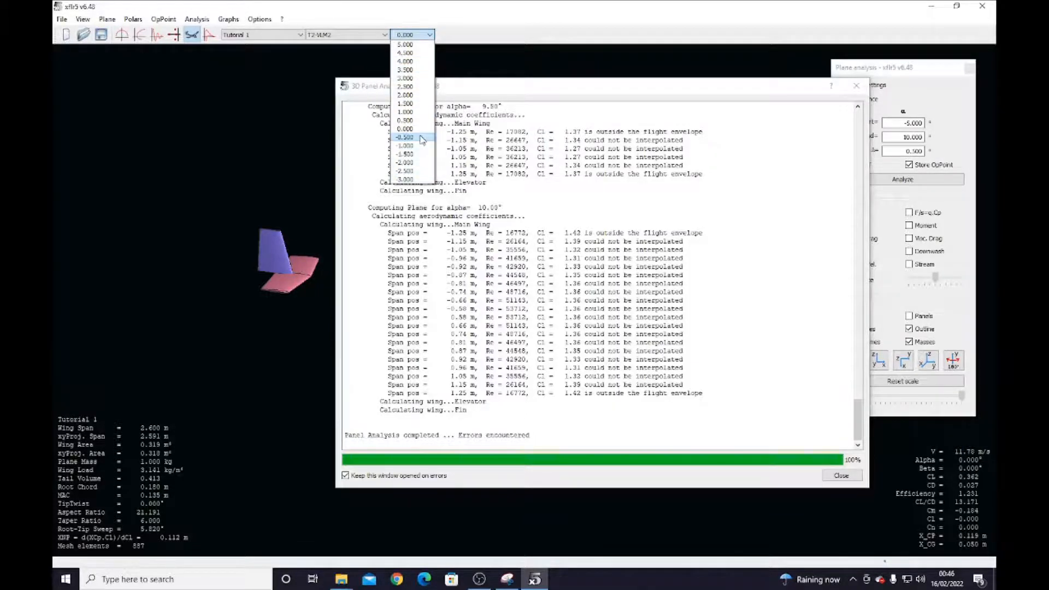
click(717, 269)
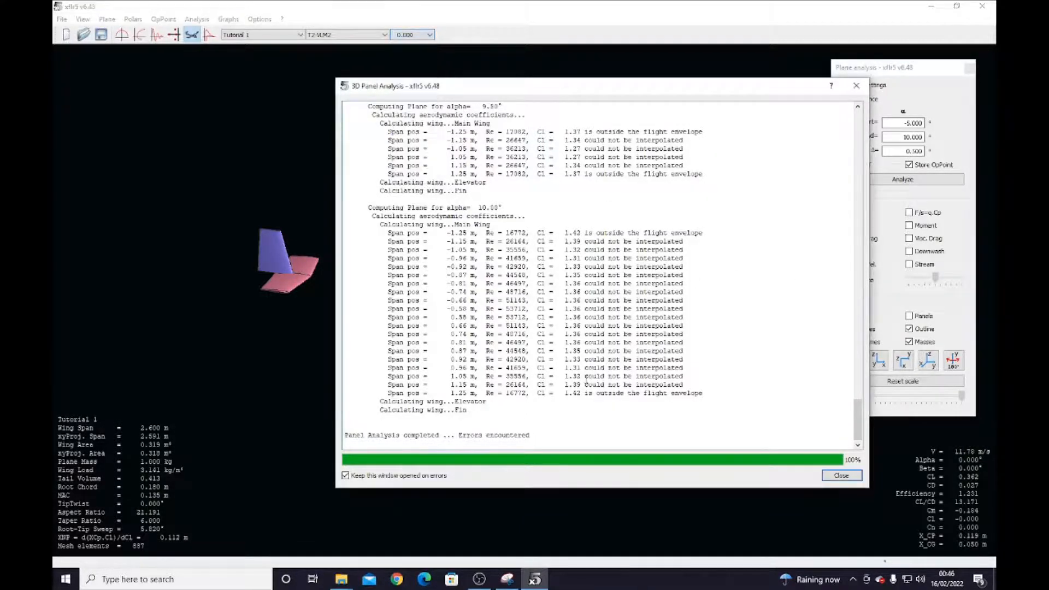
Examine the log's interpolation and flight envelope messages along the main wing span, look up the foil analysis module, and close the log
mouse_move(585, 385)
mouse_down()
mouse_move(684, 385)
mouse_move(584, 394)
mouse_up()
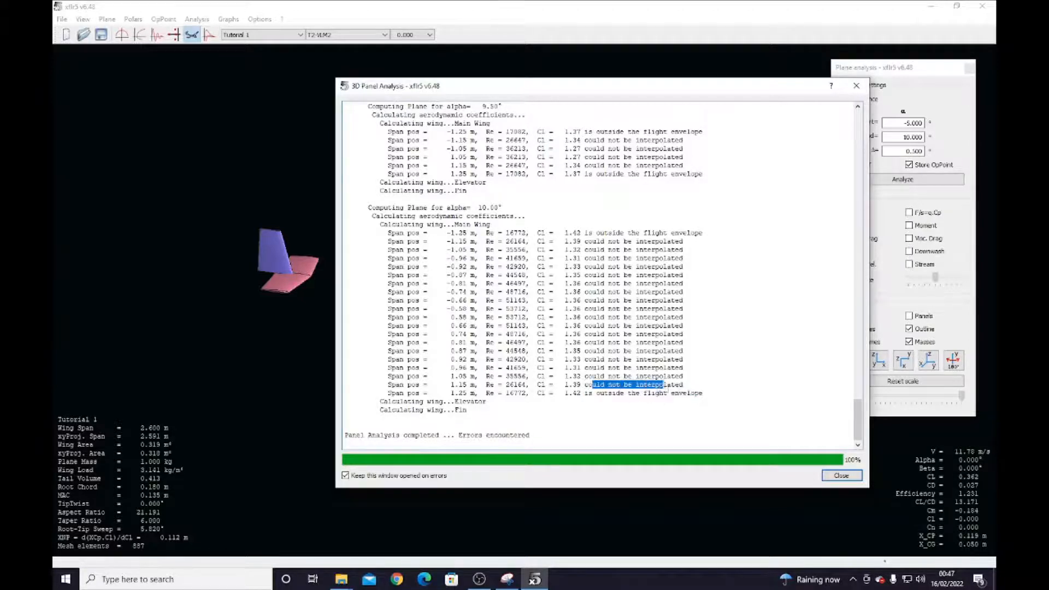
mouse_move(626, 87)
mouse_down()
mouse_move(628, 186)
mouse_move(596, 261)
mouse_move(615, 243)
mouse_move(626, 121)
mouse_move(612, 93)
mouse_up()
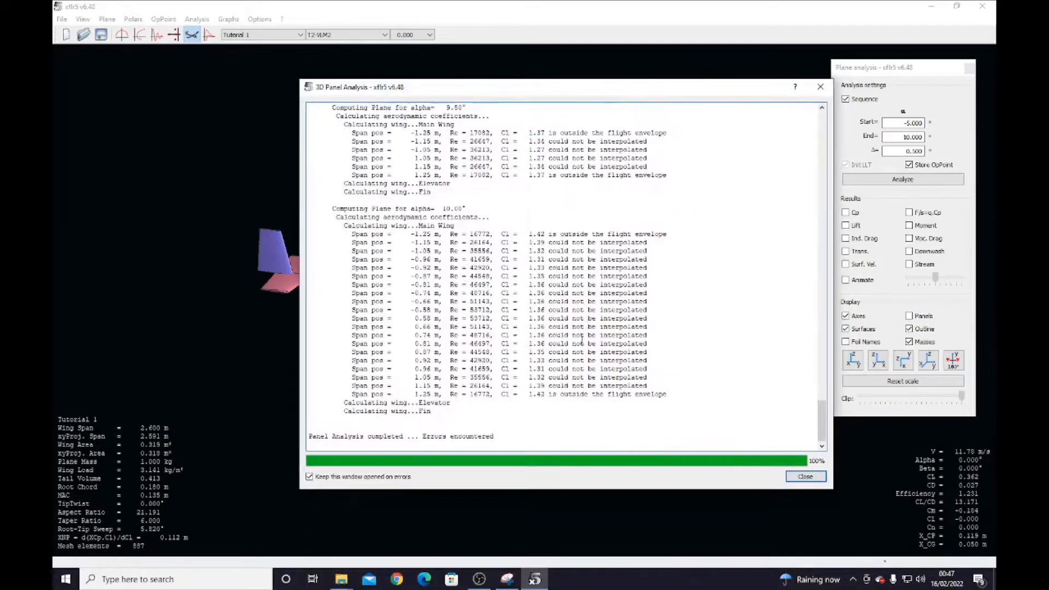
drag(424, 395, 586, 395)
click(63, 20)
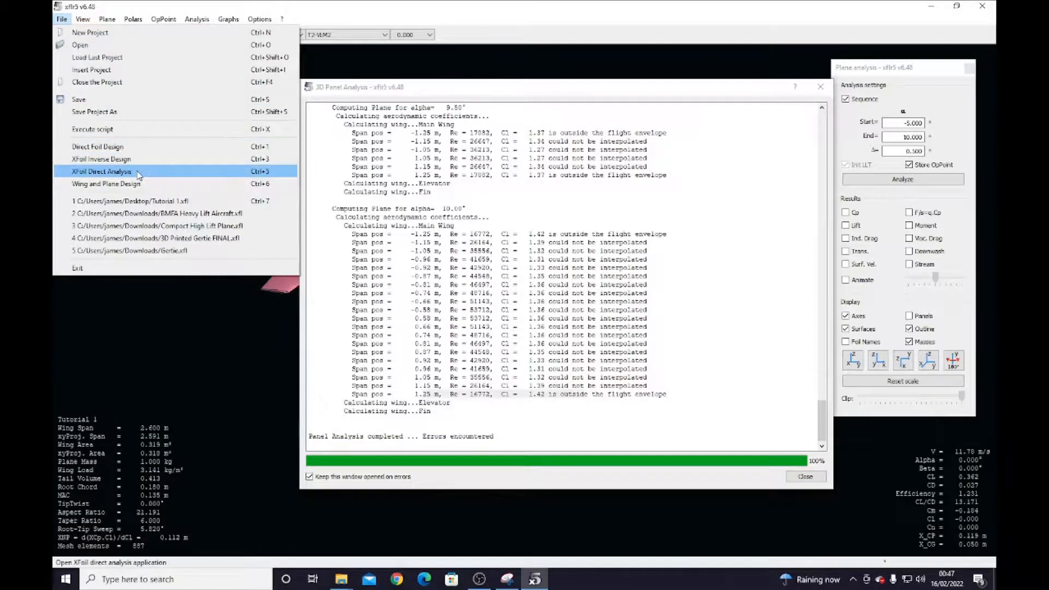
click(526, 365)
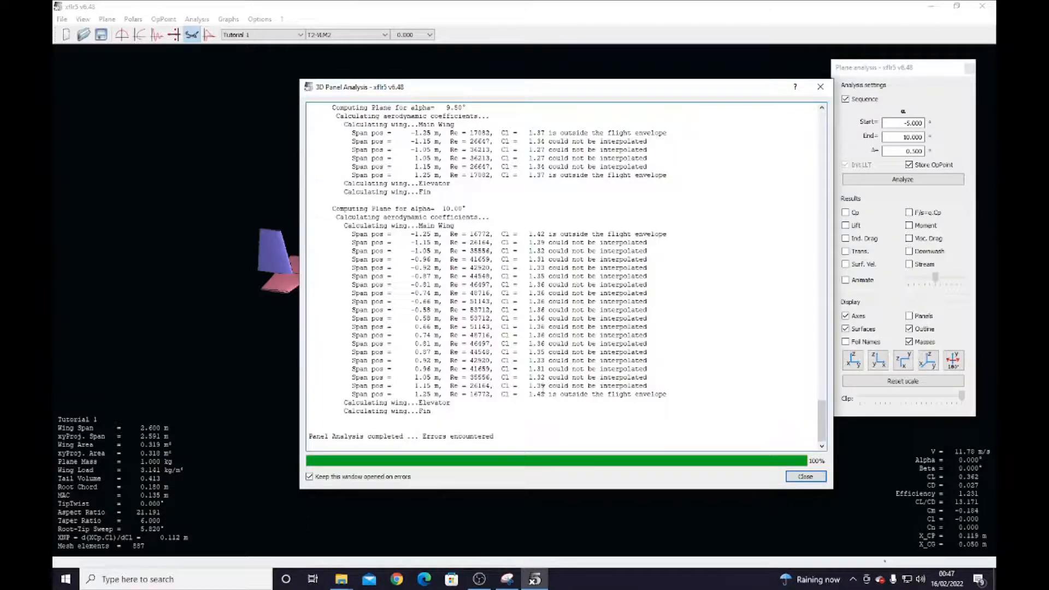
drag(636, 386, 545, 251)
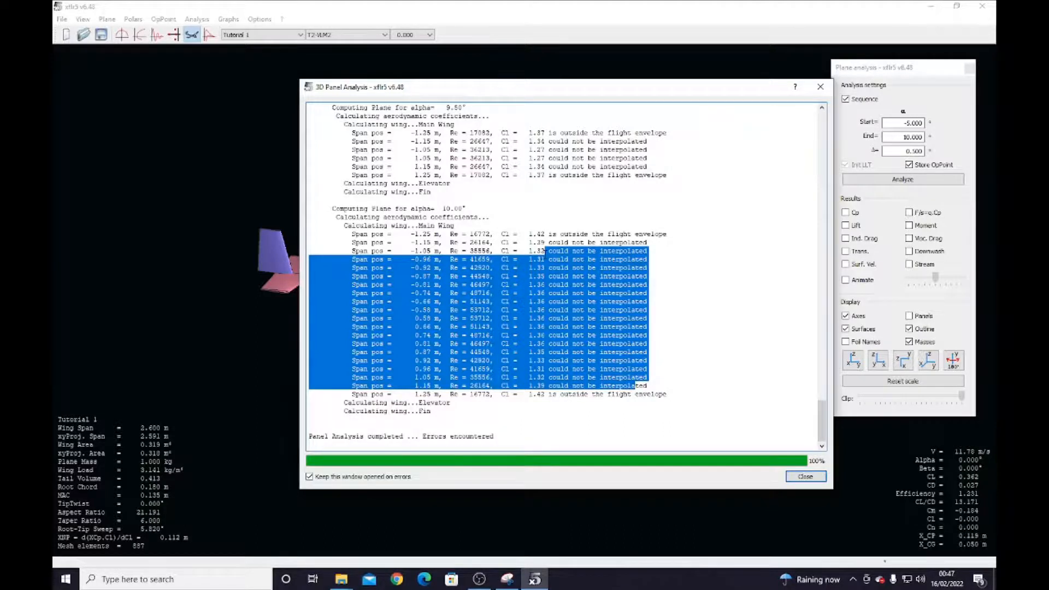
drag(545, 394, 671, 395)
click(668, 396)
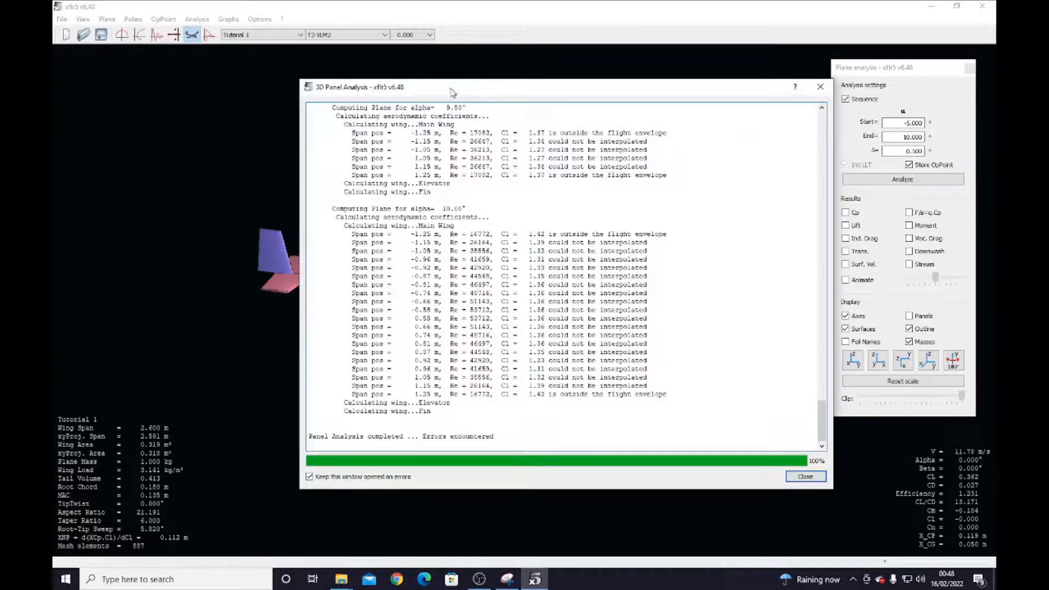
click(790, 477)
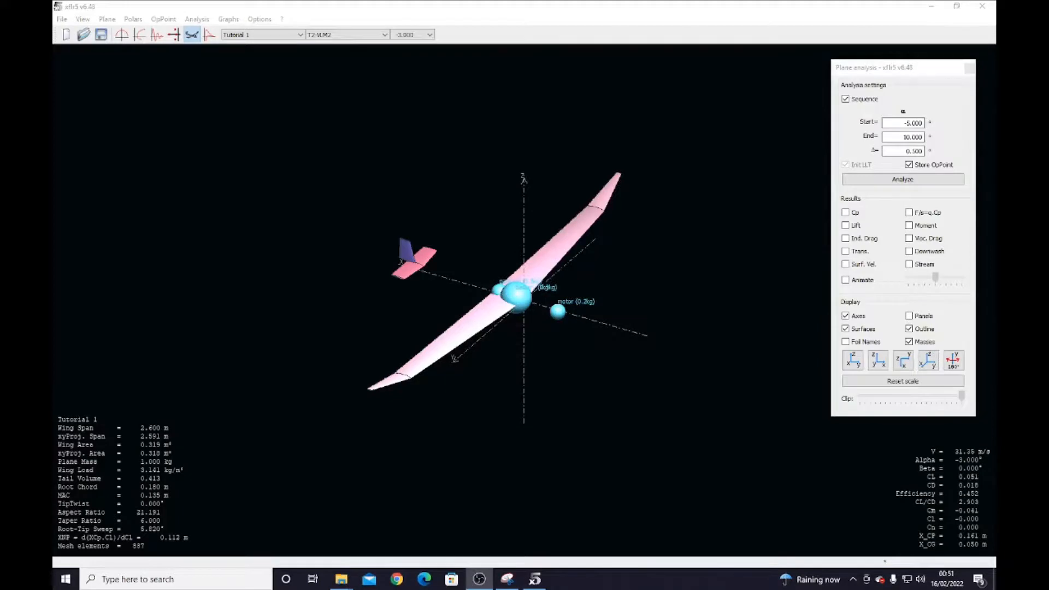
Hide the point masses and display the streamlines, downwash, viscous drag, moment and panel forces on the plane
click(908, 342)
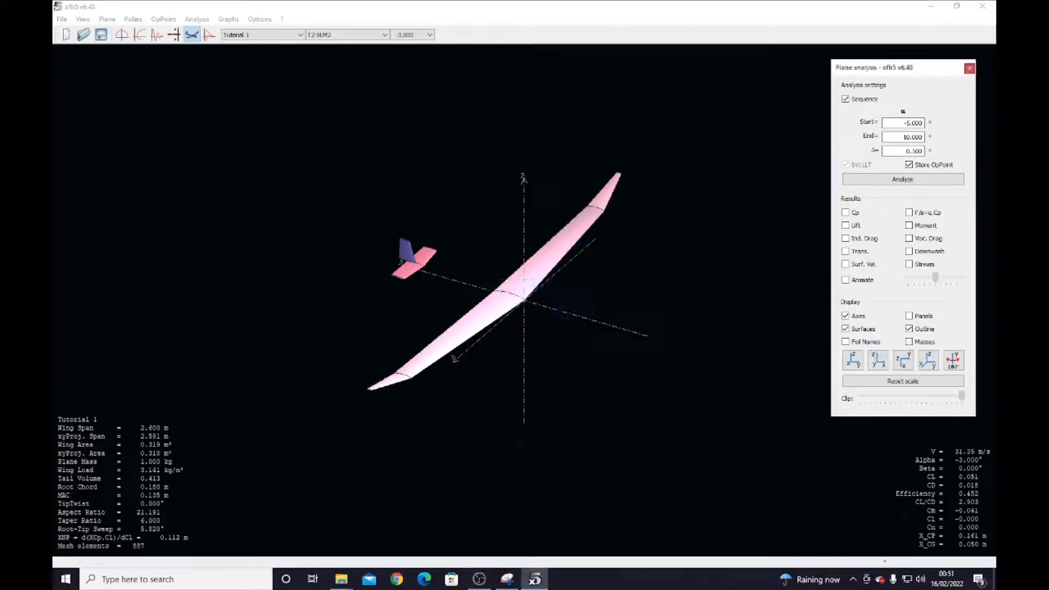
click(910, 265)
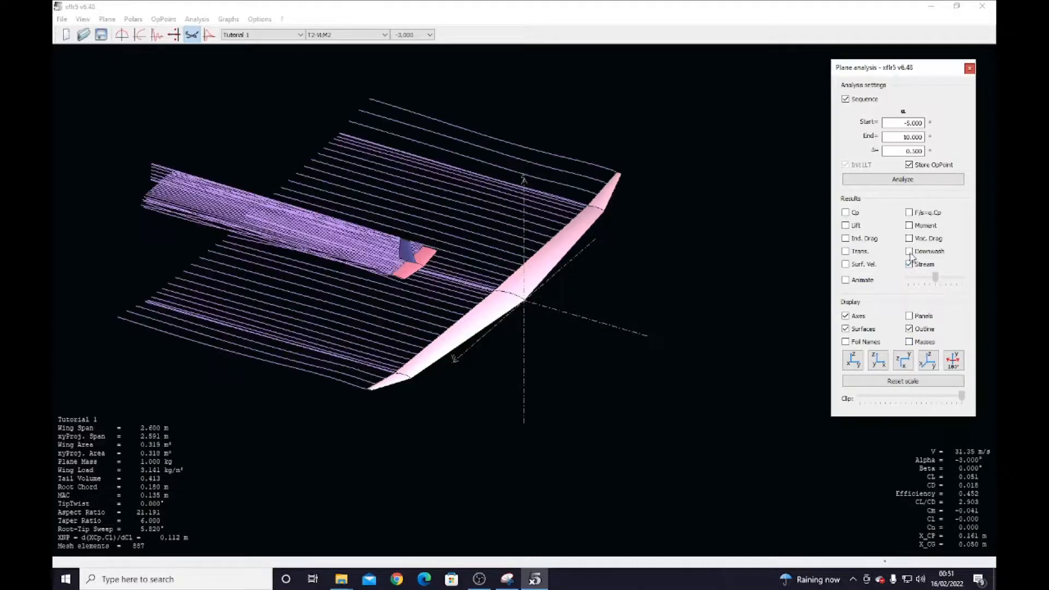
click(910, 252)
click(909, 239)
click(909, 226)
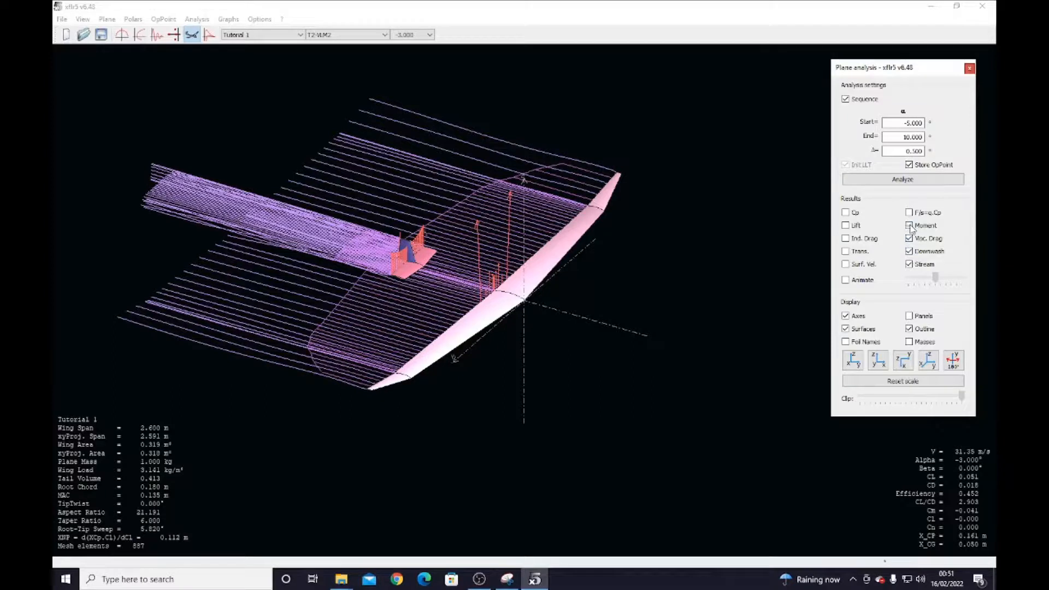
click(909, 213)
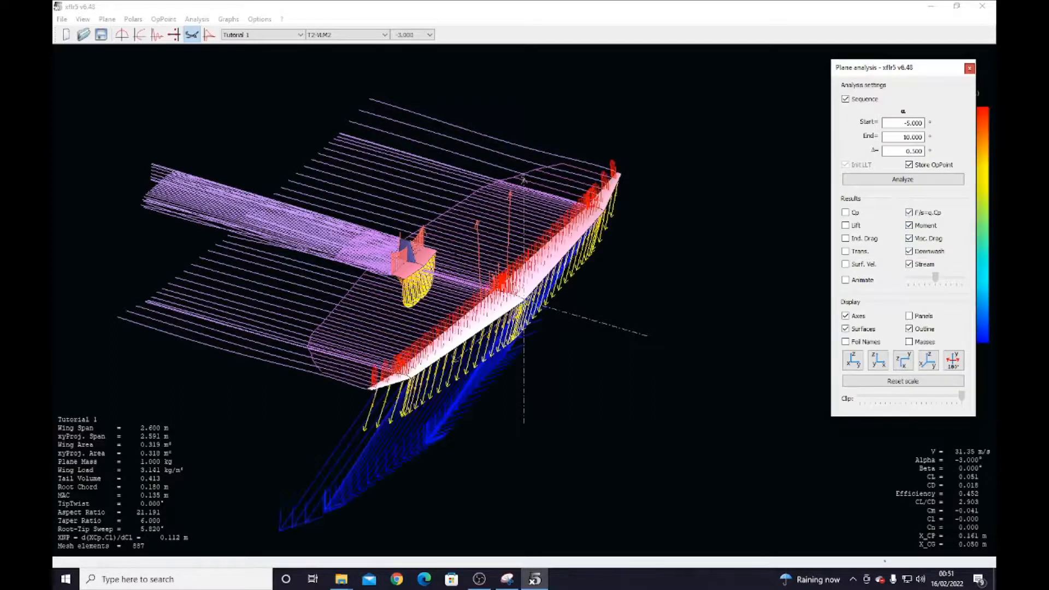
Hide the panel forces, moment, viscous drag and downwash, keeping only the streamlines displayed
click(909, 213)
click(909, 225)
click(909, 239)
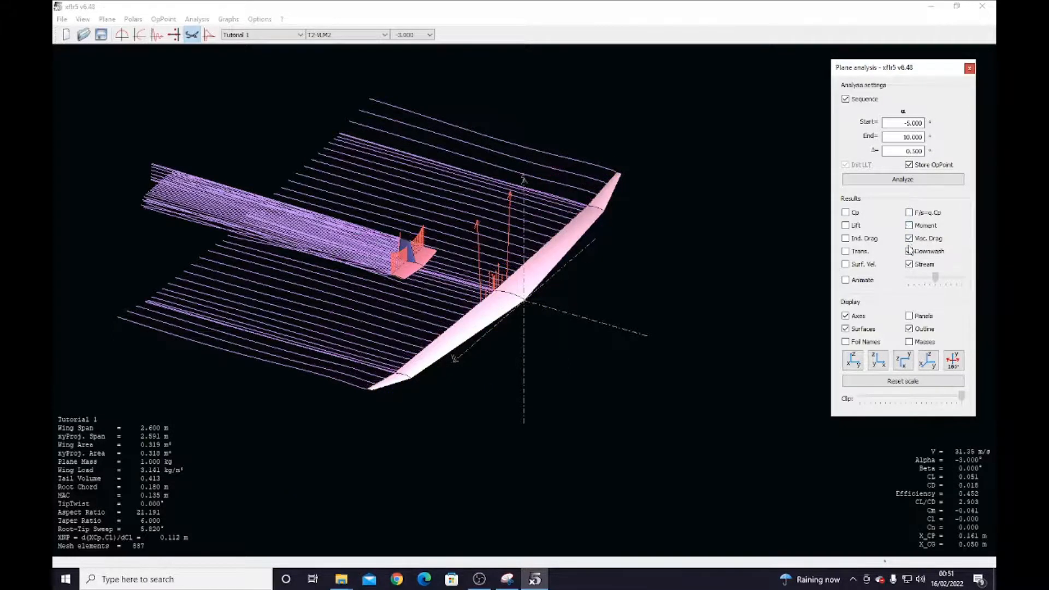
click(909, 252)
Change the operating point to 1.5° and inspect the streamlines around the tail from the front
middle_drag(676, 376, 492, 364)
scroll(422, 37, down, 9)
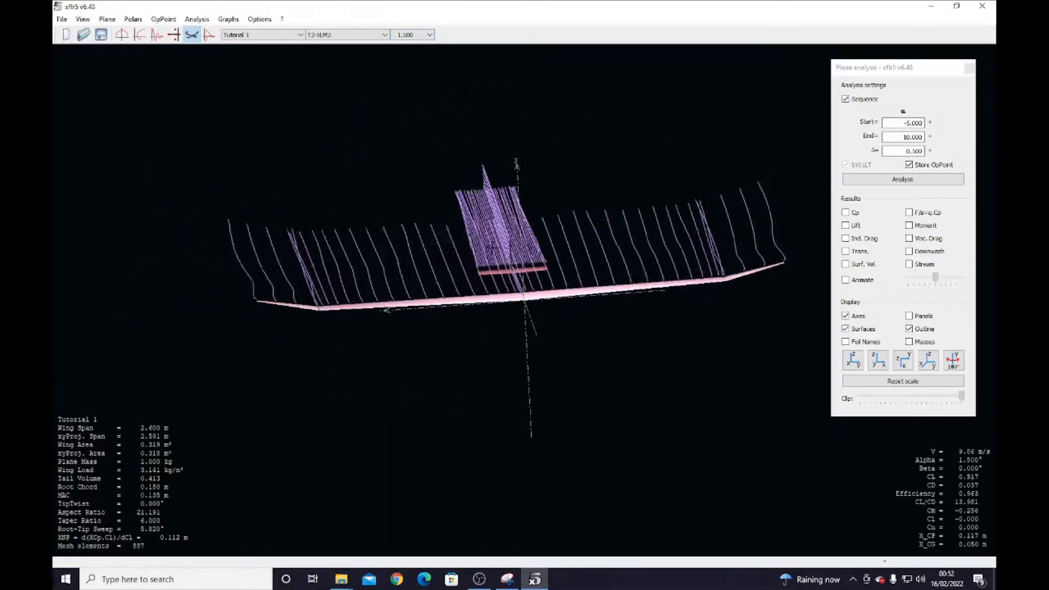
scroll(525, 301, up, 3)
scroll(525, 301, up, 2)
middle_drag(509, 350, 486, 330)
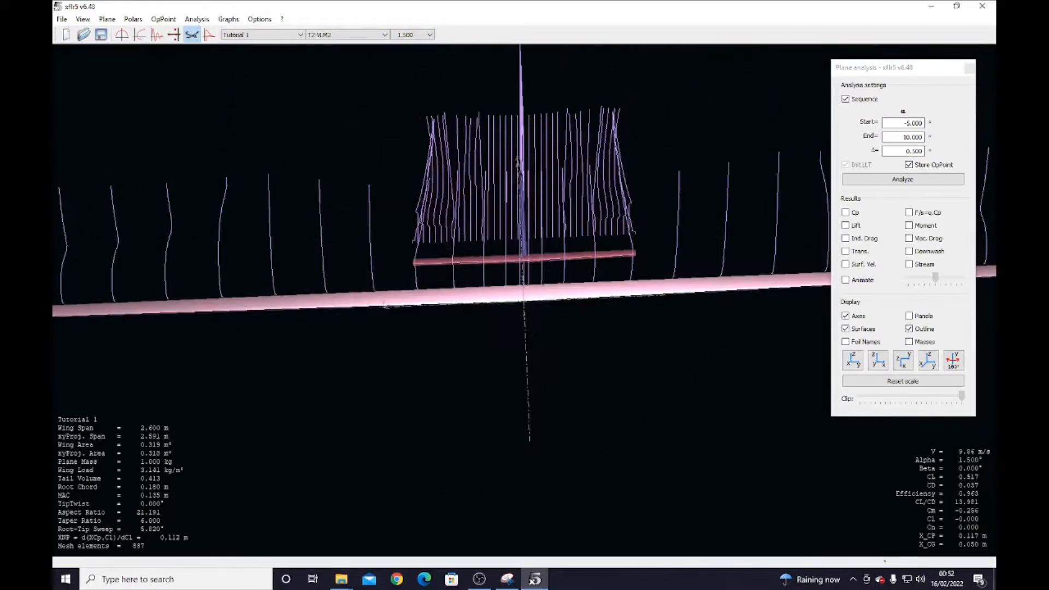
Step through the operating points down to -3° and up to 5°, comparing how the wing's streamlines pass the tail
scroll(408, 40, up, 8)
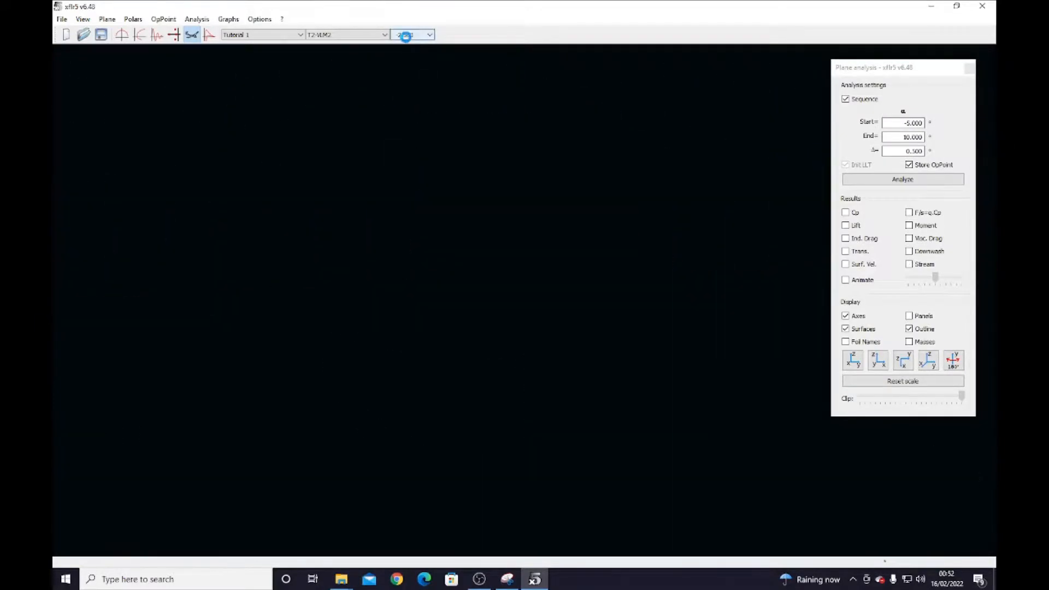
scroll(407, 39, up, 1)
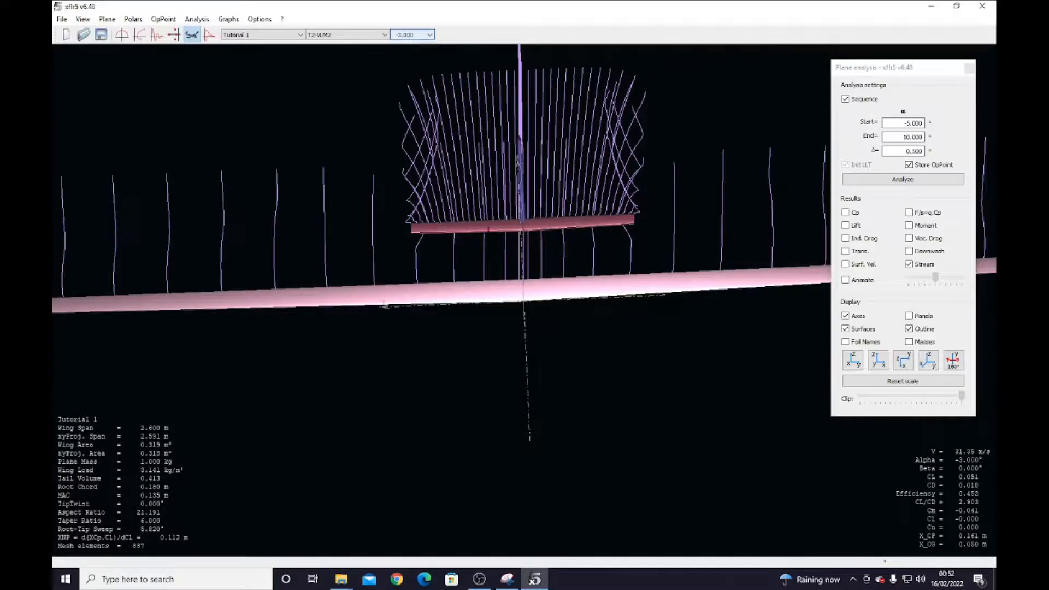
scroll(410, 39, down, 9)
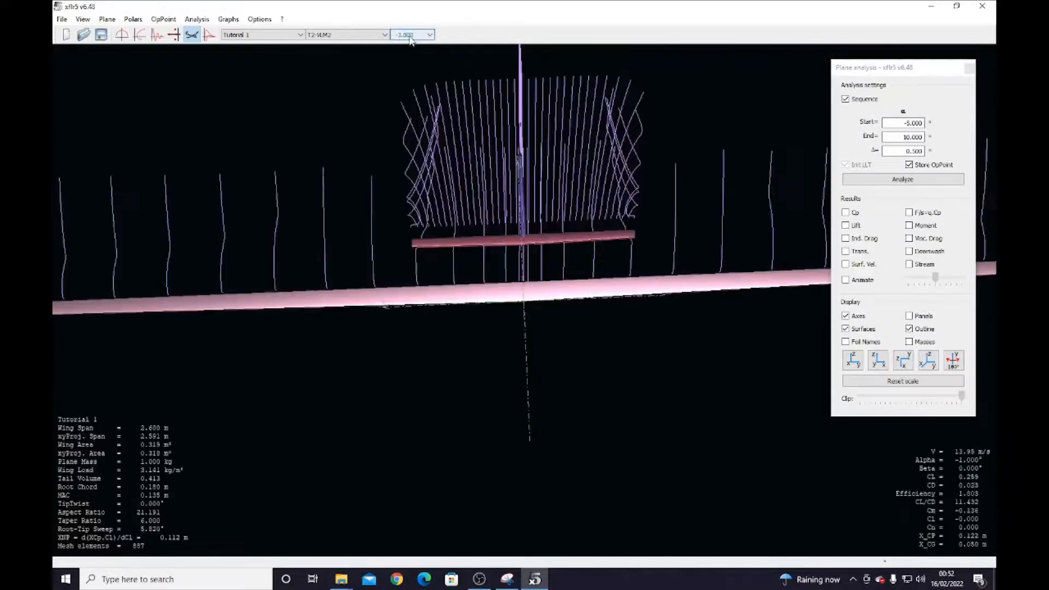
scroll(411, 38, down, 7)
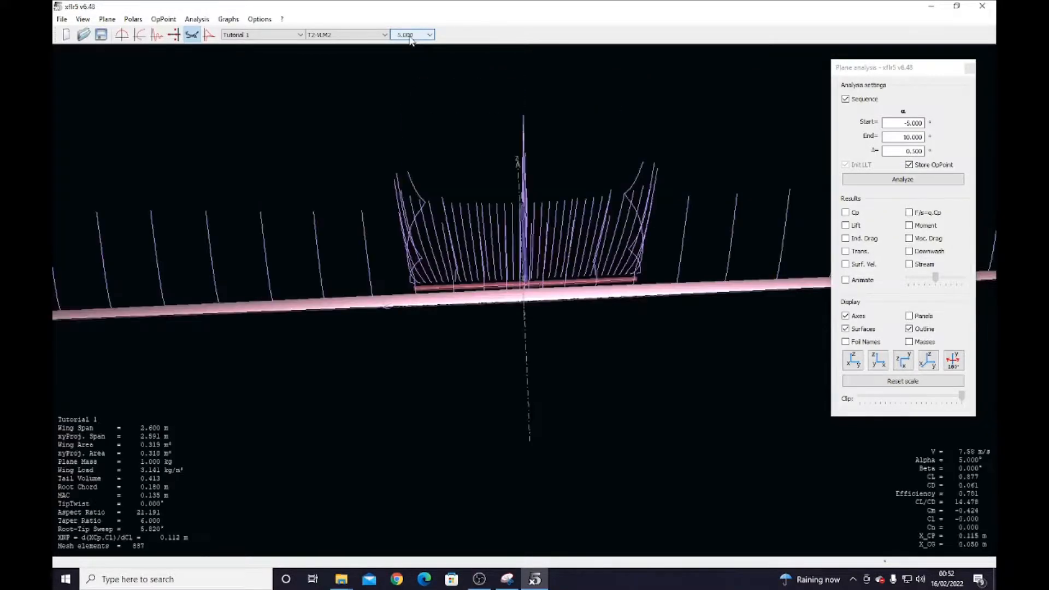
drag(534, 315, 545, 349)
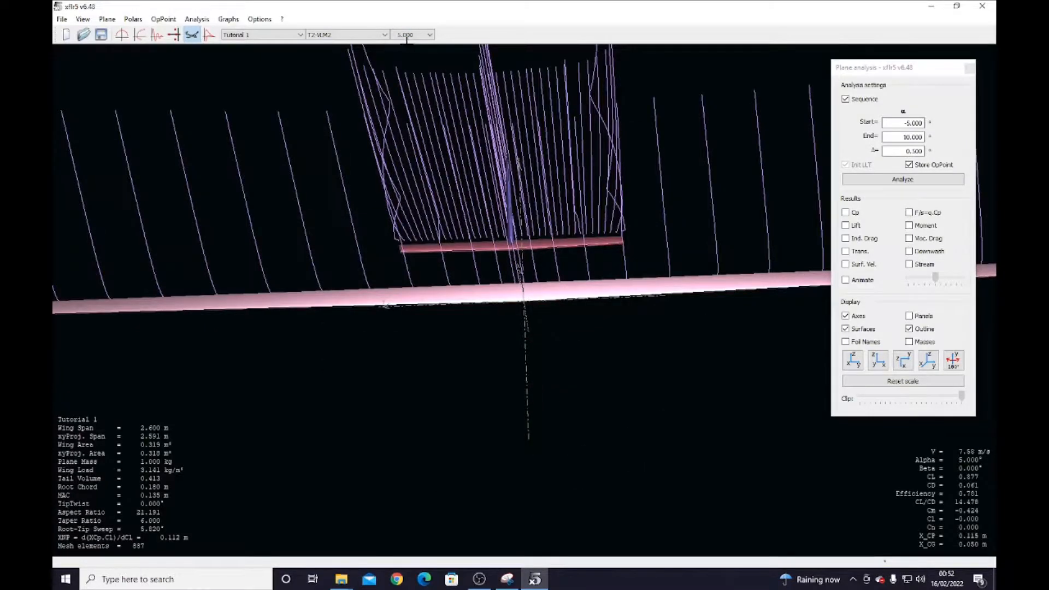
drag(531, 337, 529, 295)
scroll(529, 295, down, 1)
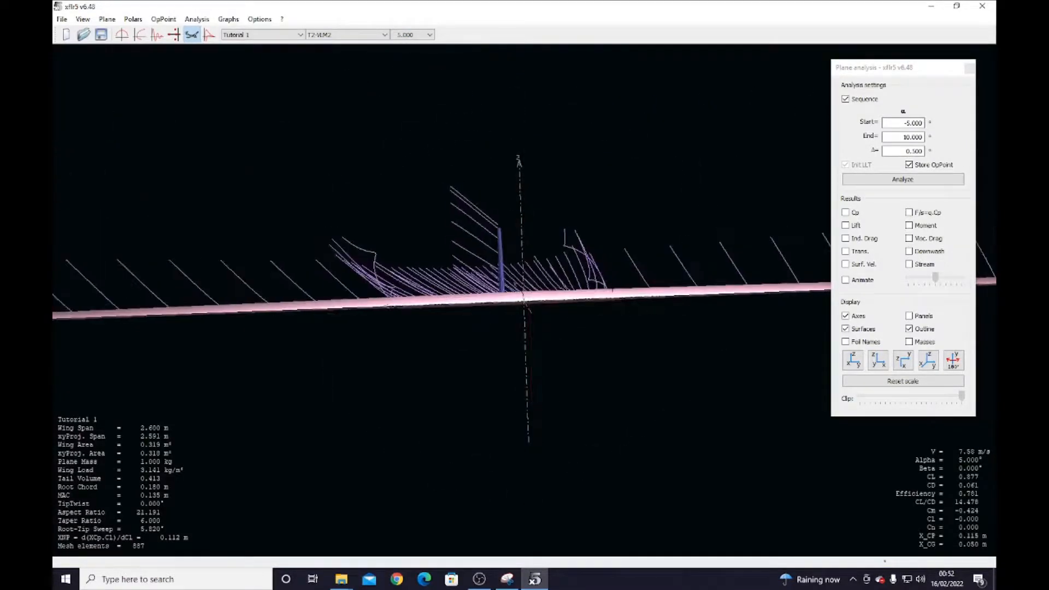
Lower the operating point from 5° to 0.5° and view the streamlines along the whole wing and tail
scroll(416, 35, up, 9)
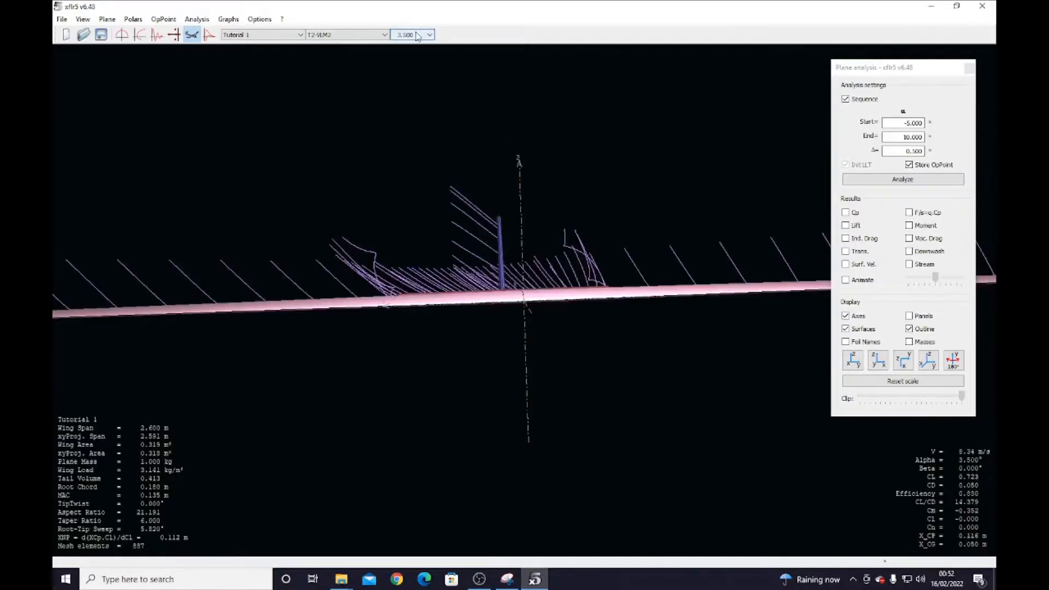
drag(530, 334, 559, 337)
scroll(558, 337, up, 3)
scroll(558, 337, down, 10)
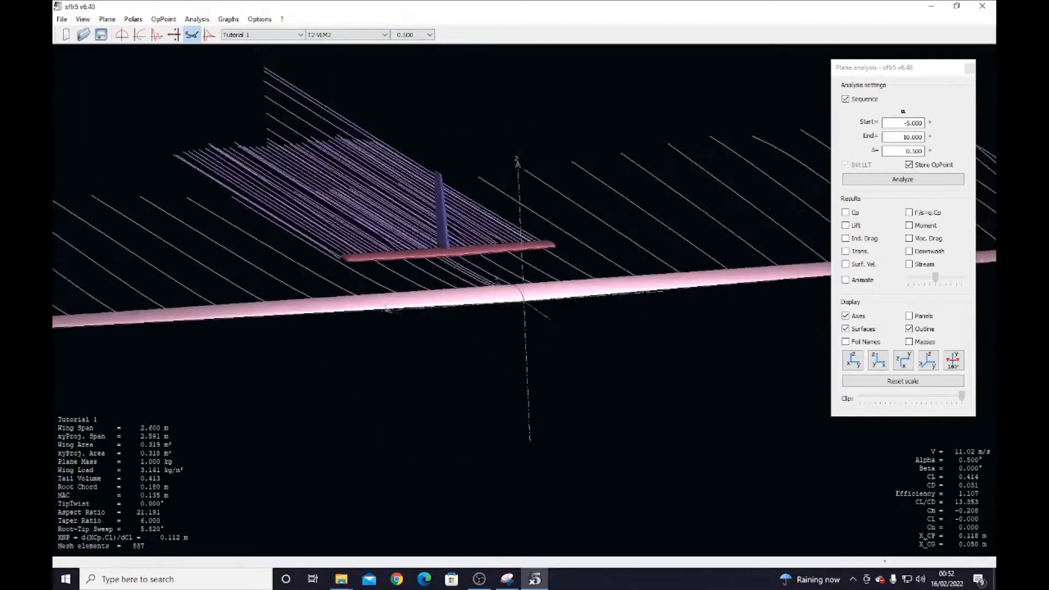
Display the surface velocities over the wing and tail, inspect them, and replace them with the transition display
click(847, 265)
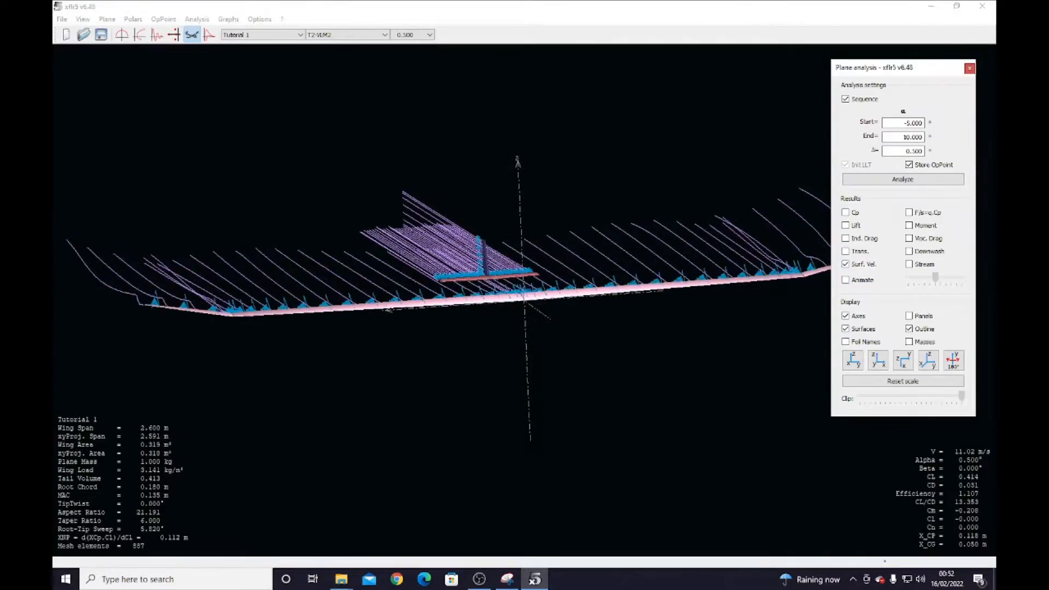
drag(603, 323, 724, 385)
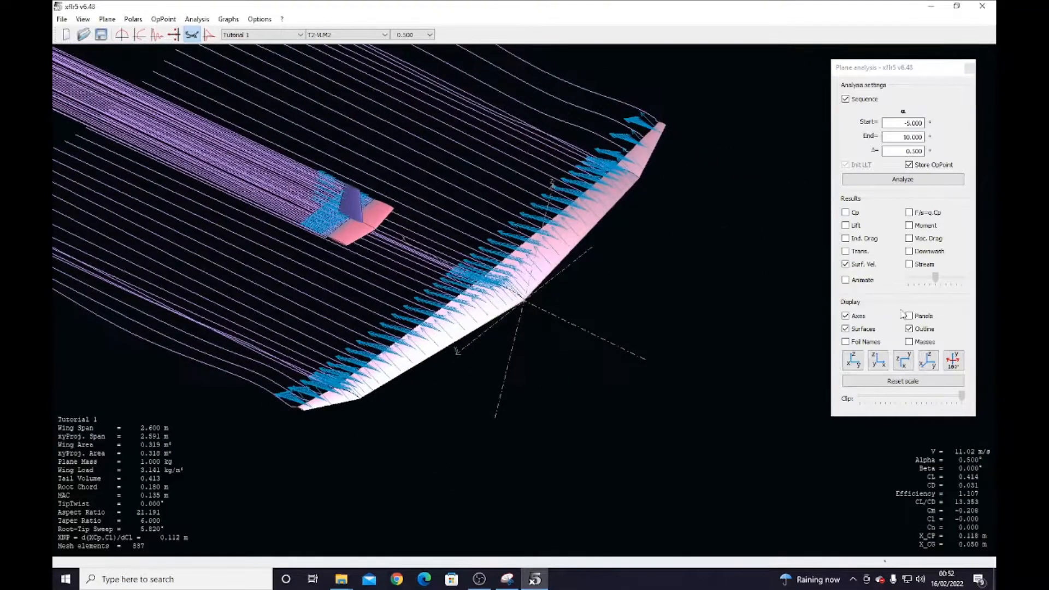
click(845, 248)
click(846, 265)
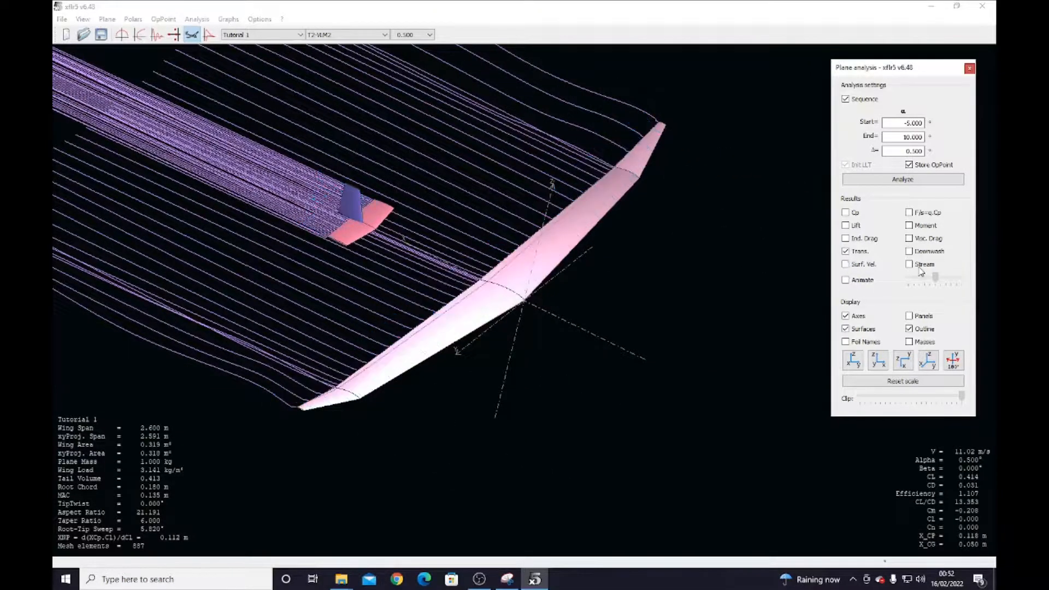
Display the induced drag, lift and pressure coefficient on the plane in place of the transition lines
click(846, 239)
click(846, 225)
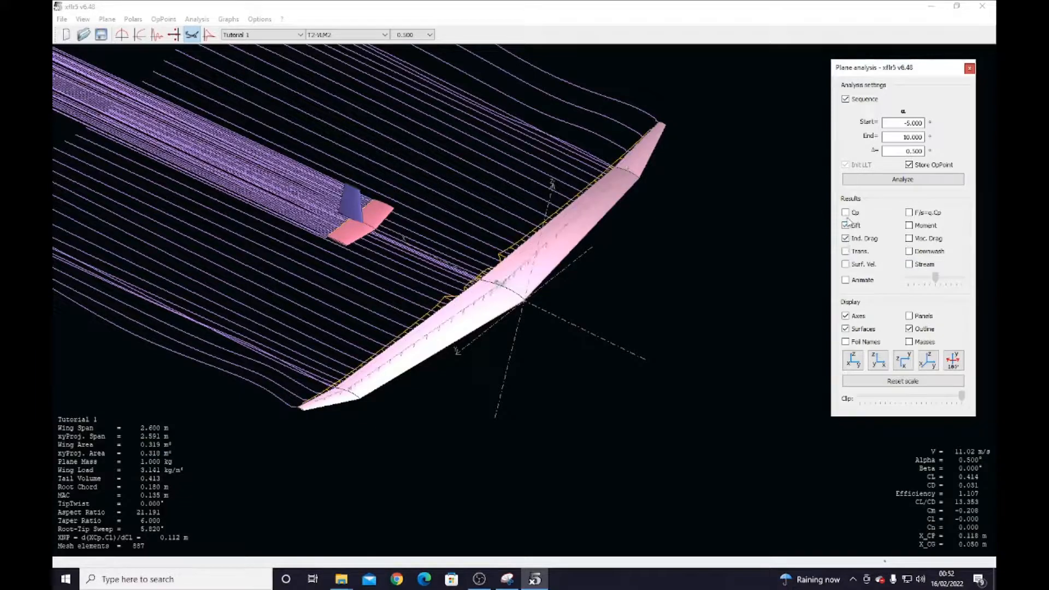
click(845, 212)
drag(617, 311, 578, 280)
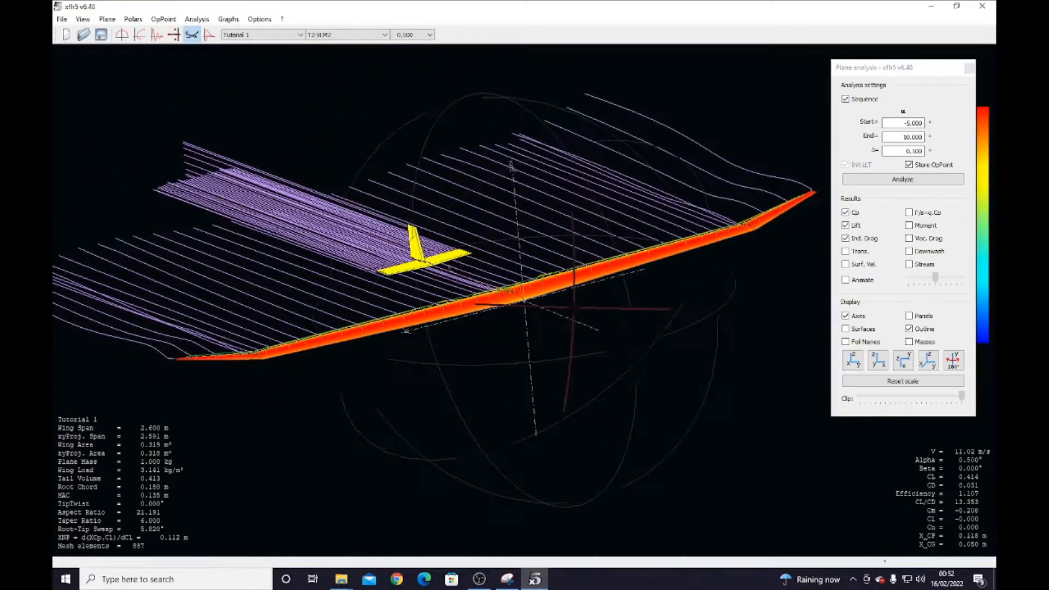
Step through the operating points between -2° and 5°, comparing the pressure colours and streamlines on the wing and tail
scroll(428, 36, down, 3)
scroll(428, 37, up, 3)
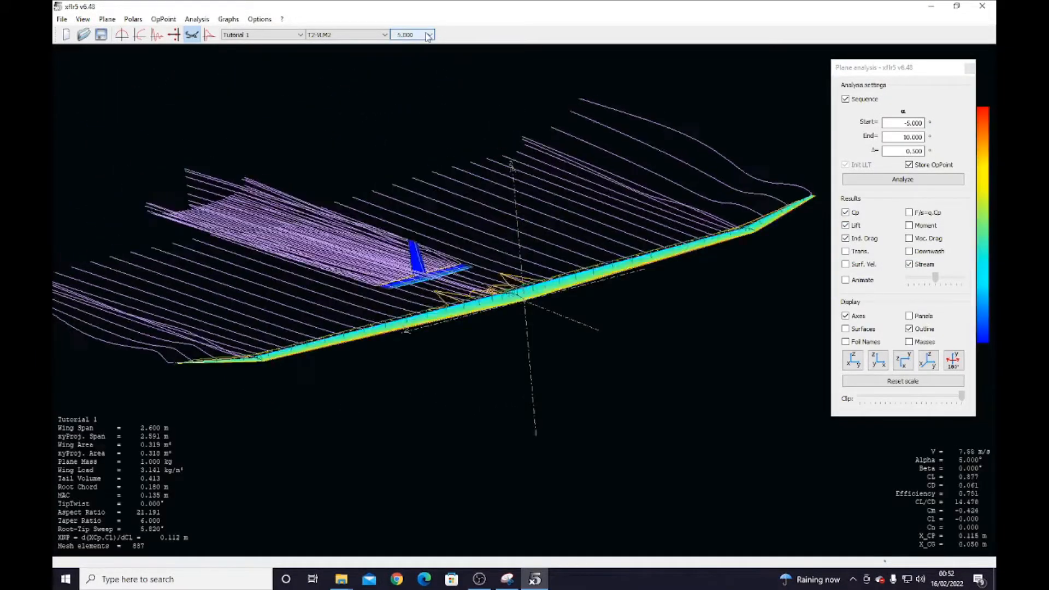
scroll(429, 36, up, 7)
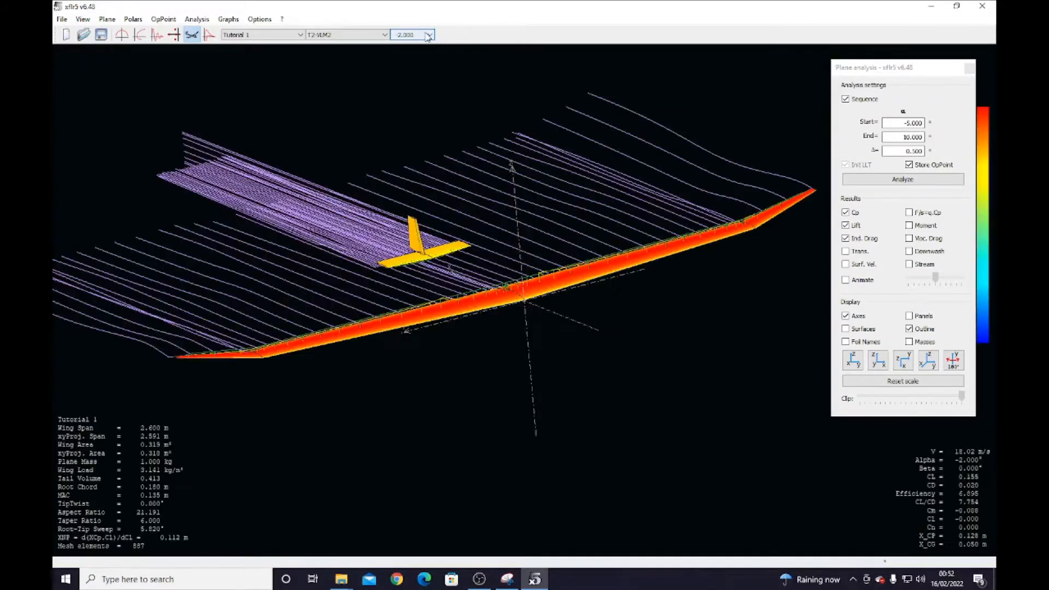
scroll(428, 37, down, 9)
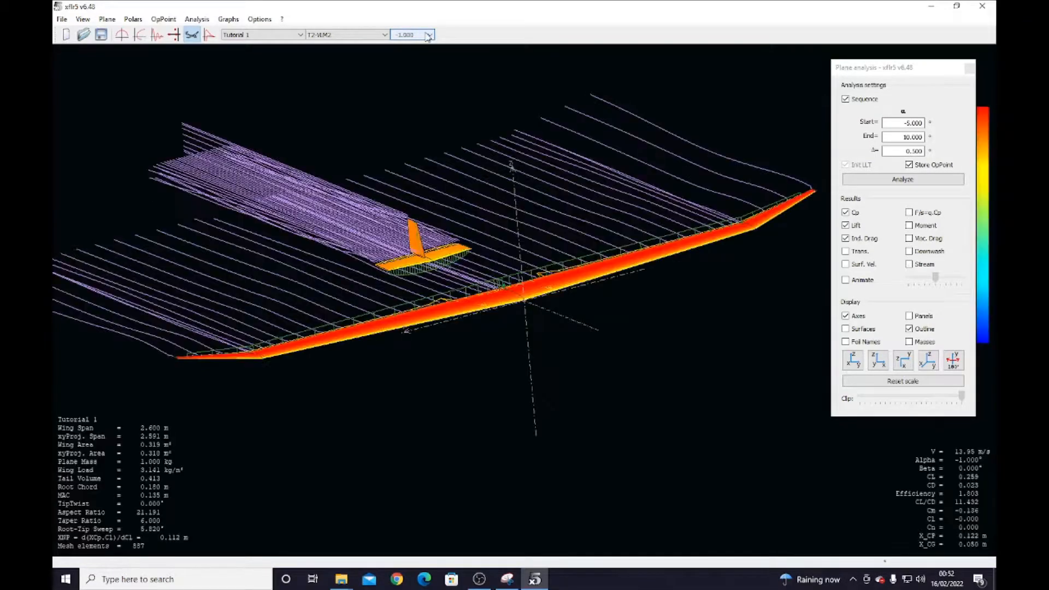
scroll(429, 37, down, 7)
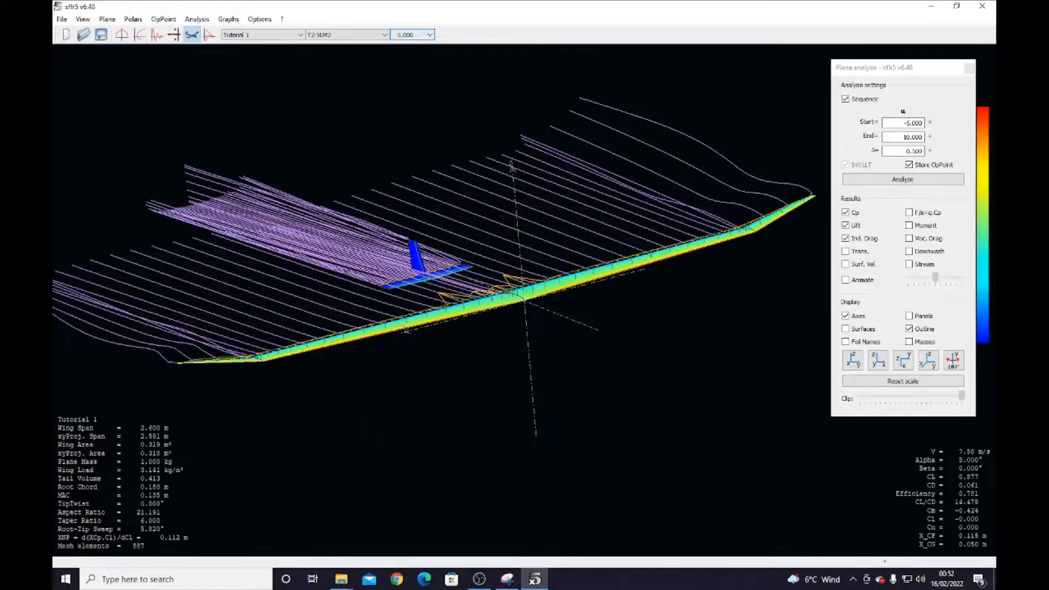
middle_drag(333, 399, 391, 401)
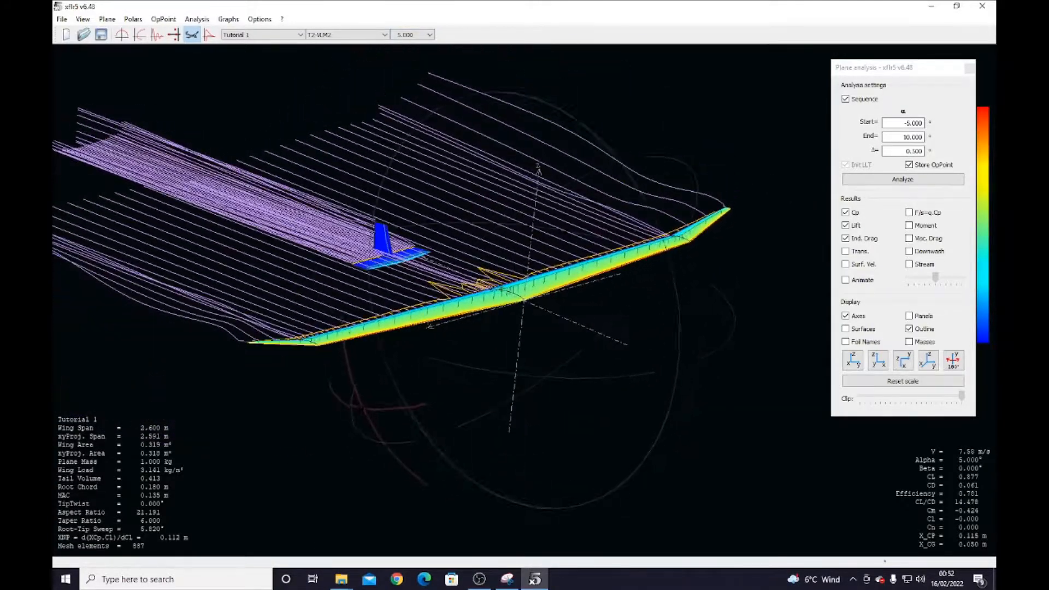
middle_drag(552, 424, 511, 407)
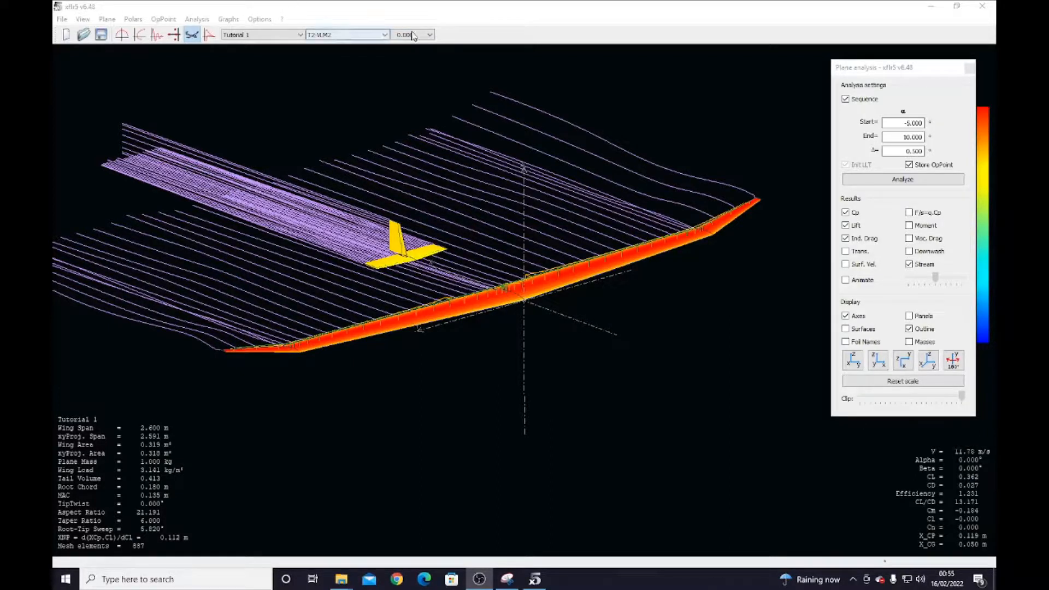
Step through the operating points up to 5°, down to -3° and back to 0°, comparing lift, induced drag and pressure
scroll(412, 35, down, 4)
scroll(411, 34, down, 4)
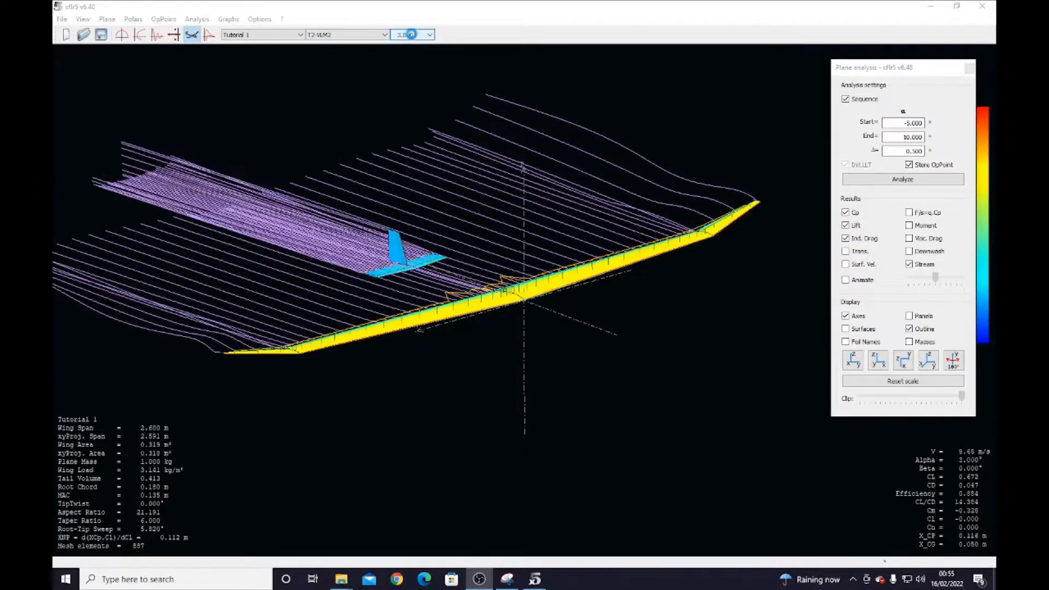
scroll(411, 34, down, 2)
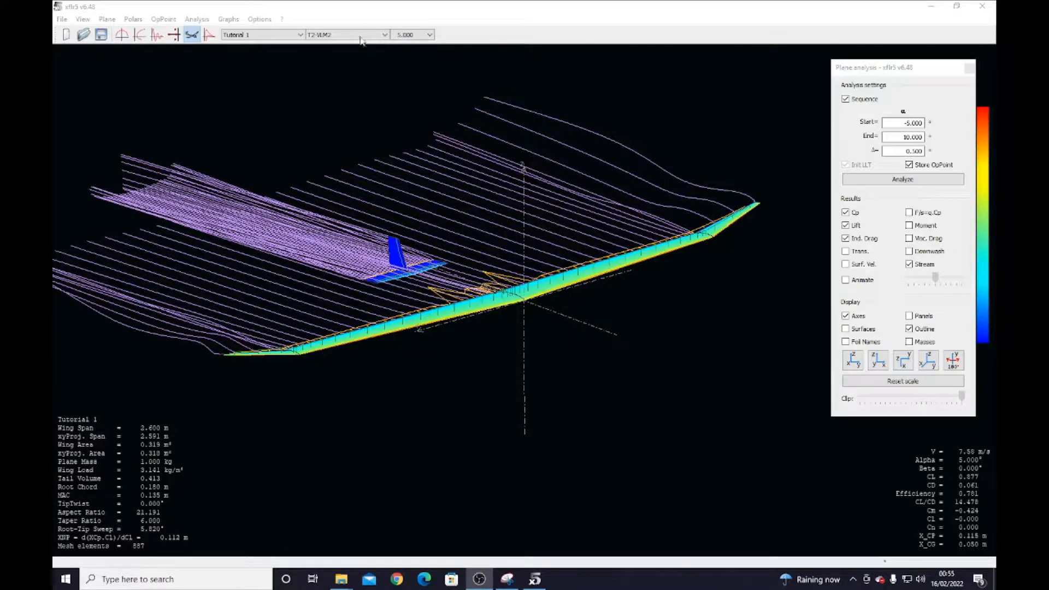
scroll(424, 34, up, 8)
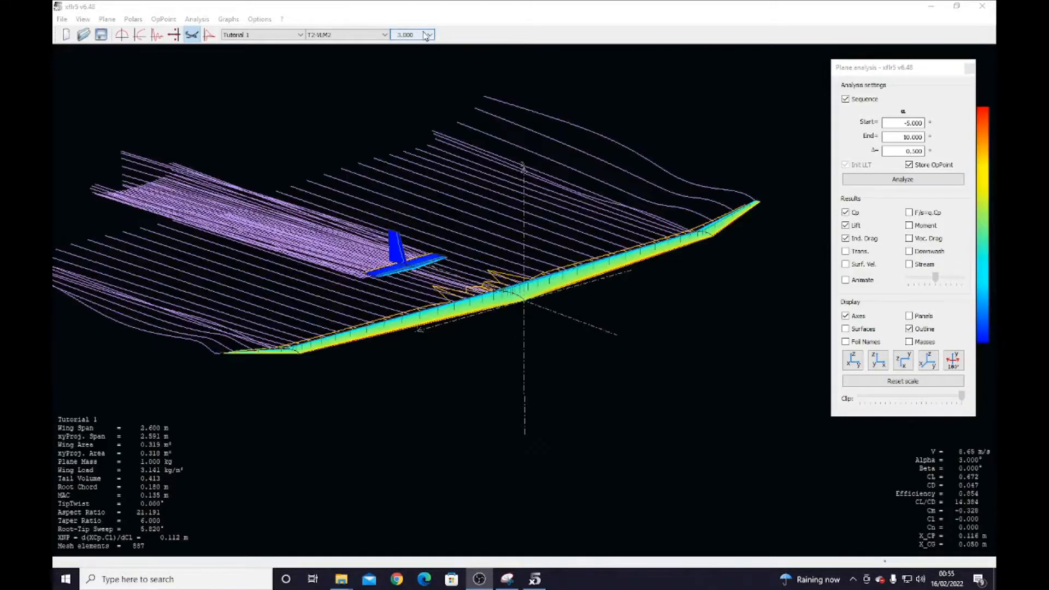
scroll(423, 34, up, 4)
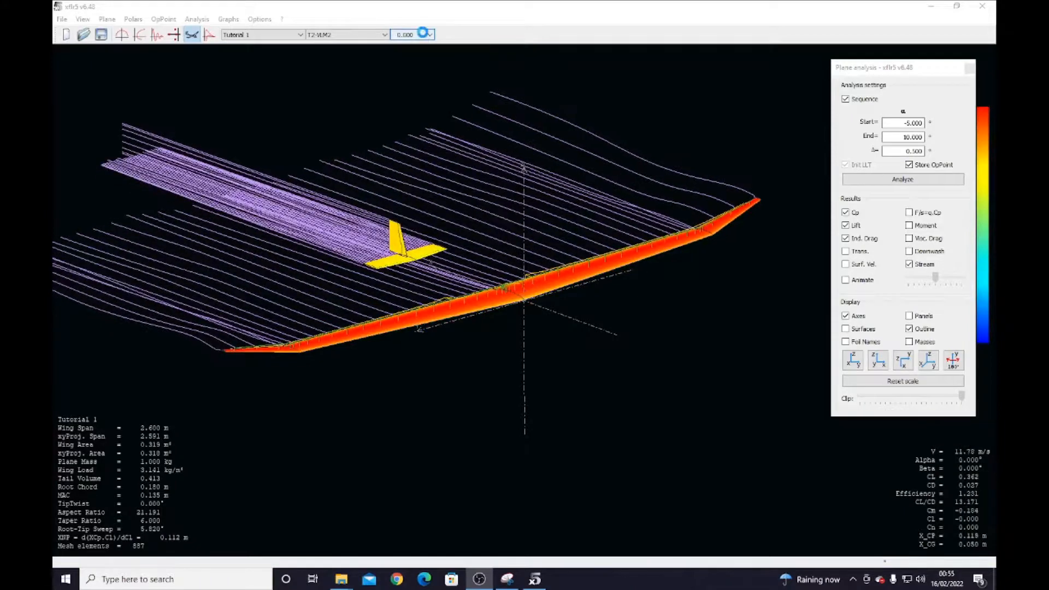
scroll(426, 36, up, 4)
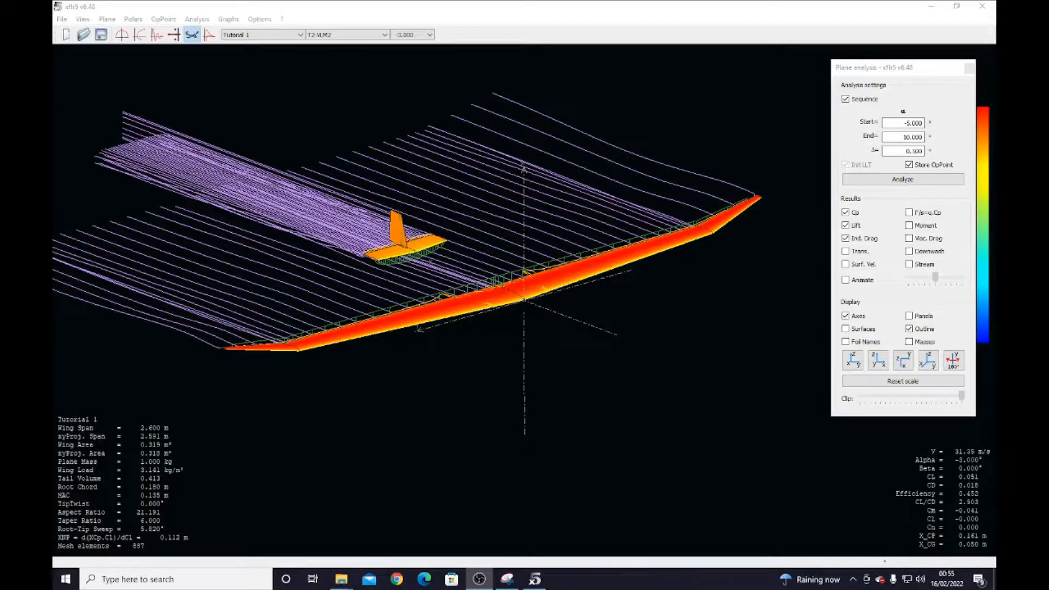
scroll(424, 35, down, 2)
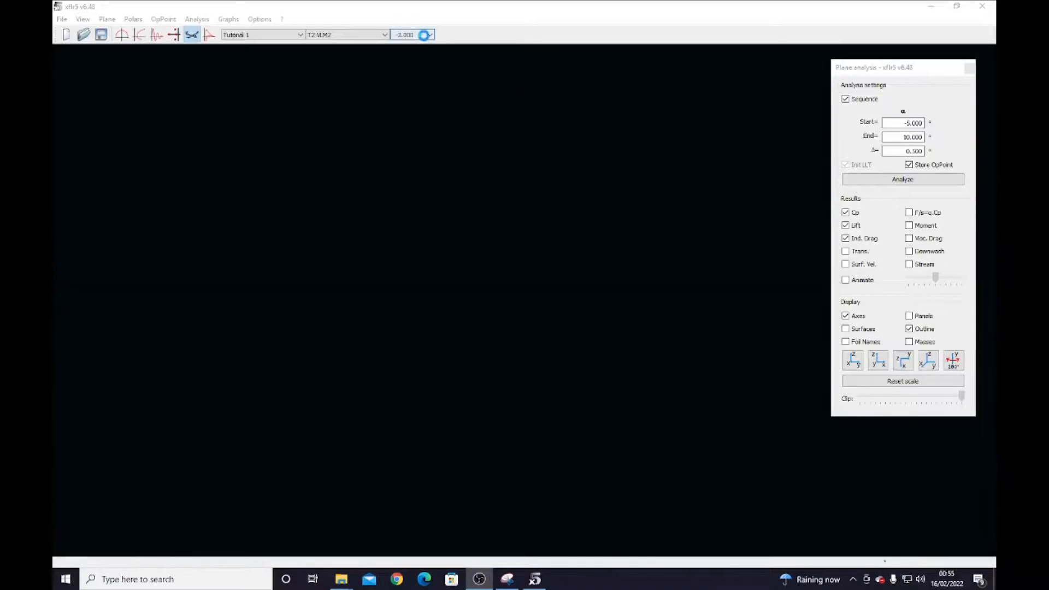
scroll(424, 36, down, 4)
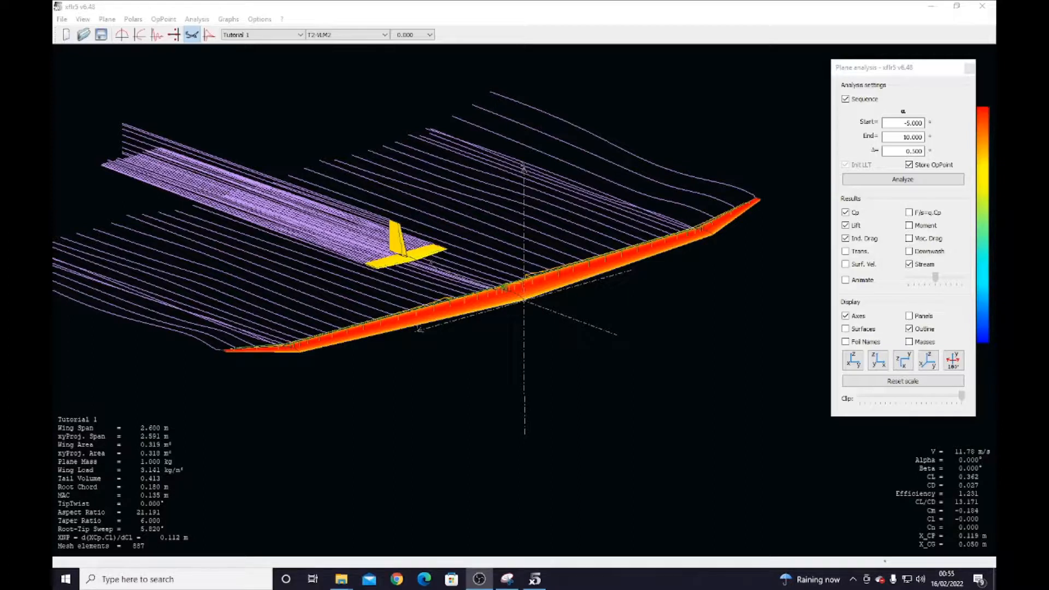
Show the bending moment graph along the span and compare its curve across operating points from -3° upwards, returning to 0°
click(123, 35)
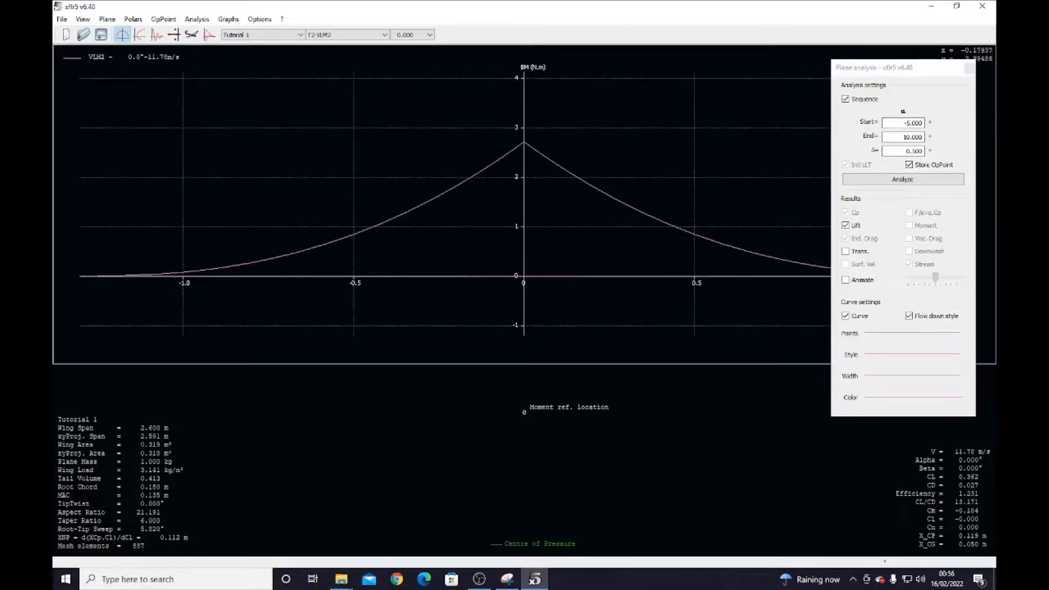
scroll(424, 36, up, 3)
scroll(423, 37, up, 3)
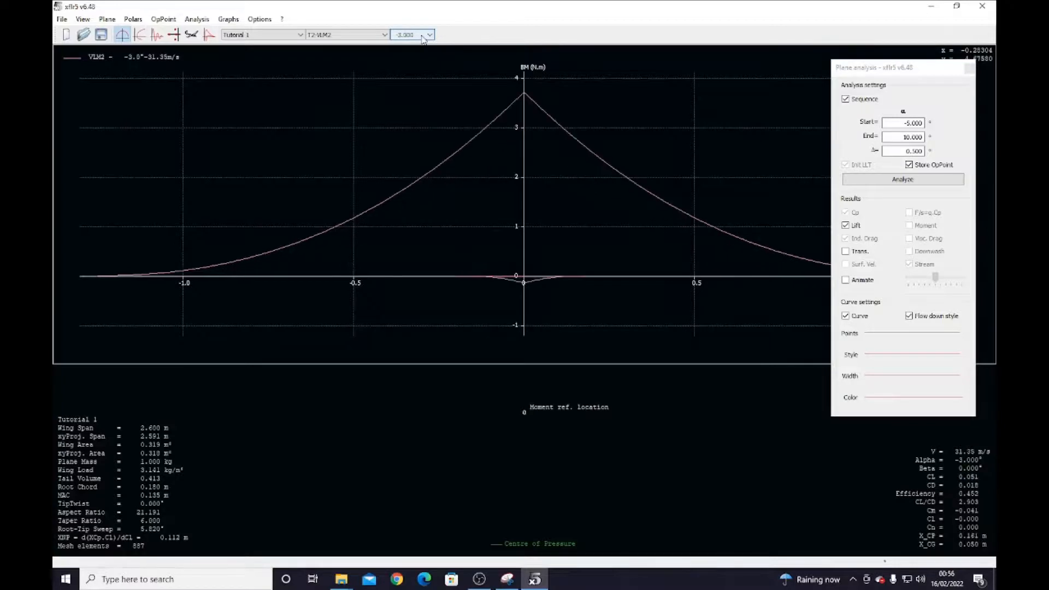
scroll(424, 37, down, 20)
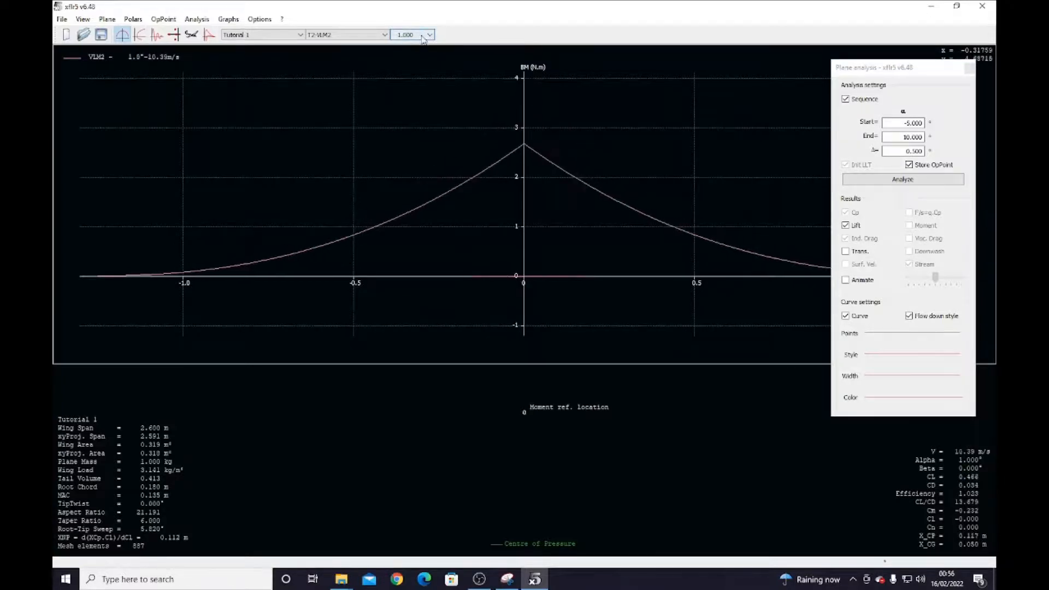
scroll(425, 37, up, 8)
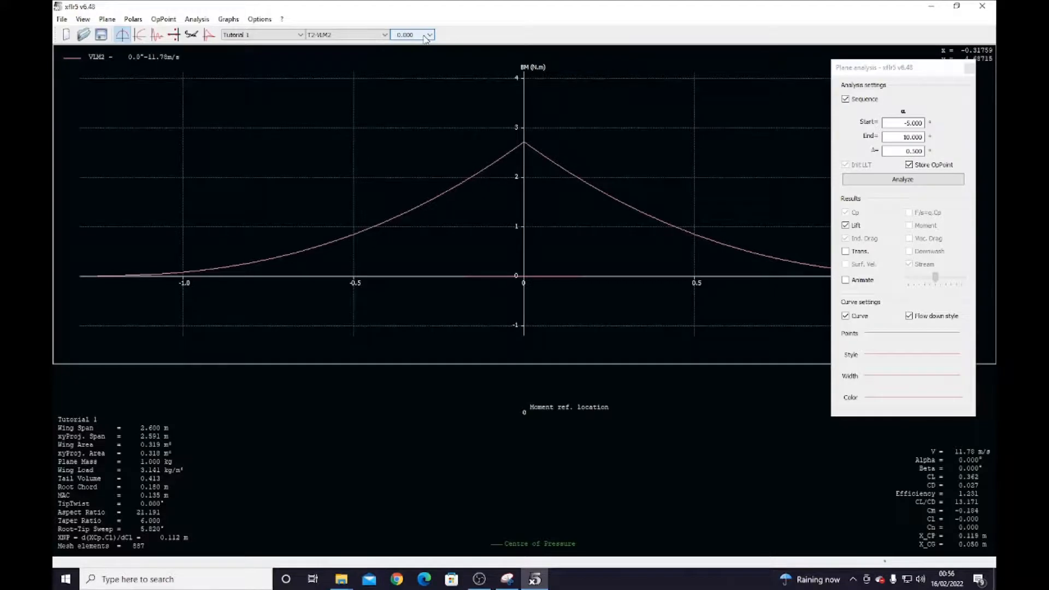
Check the file types offered for exporting the bending moment graph, dismiss the export and return to the 3D view
right_click(437, 105)
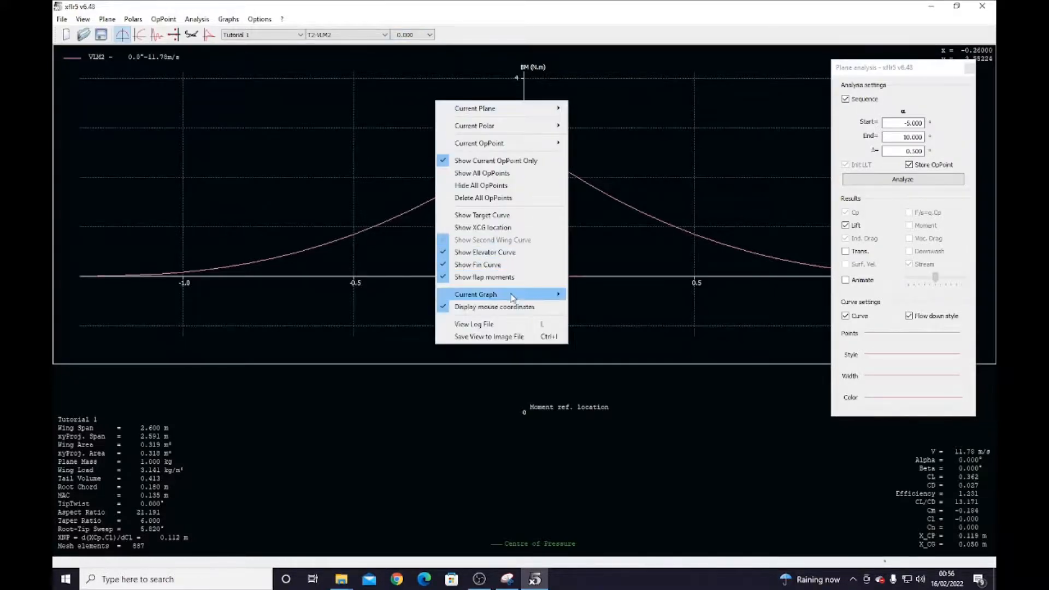
mouse_move(512, 295)
click(602, 321)
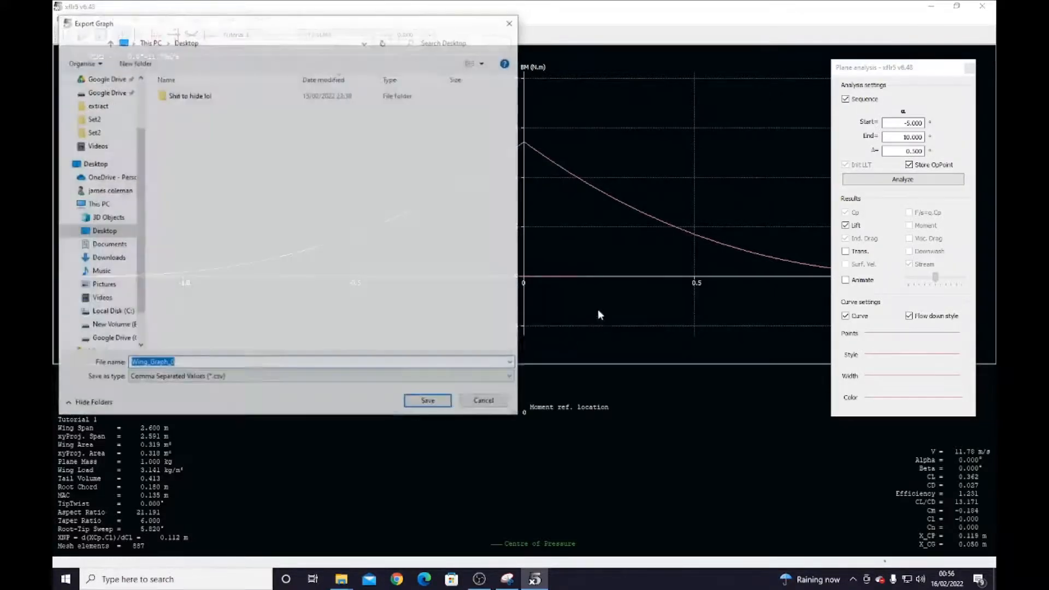
click(306, 379)
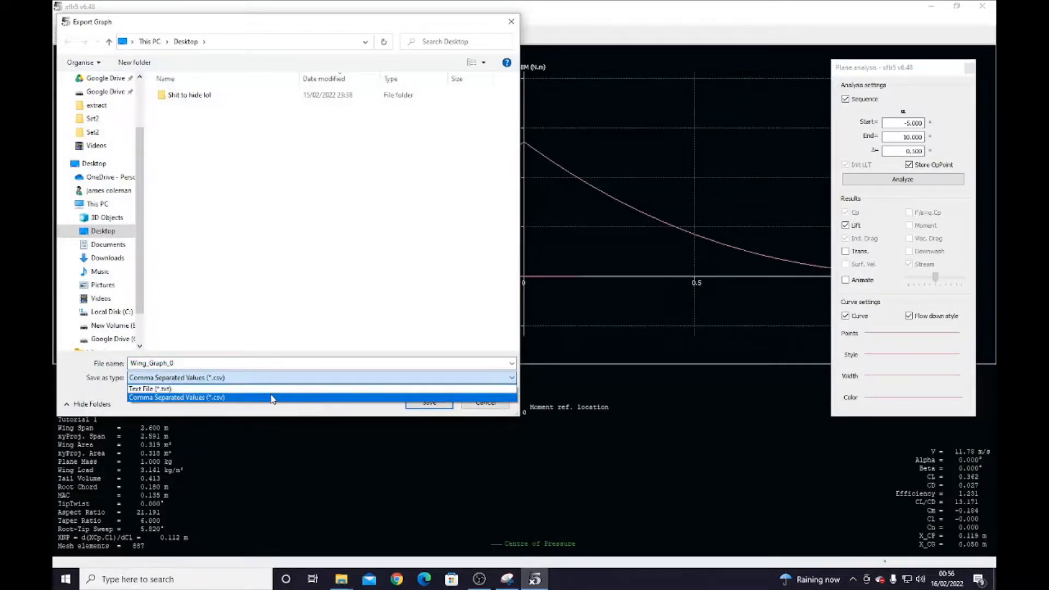
click(341, 229)
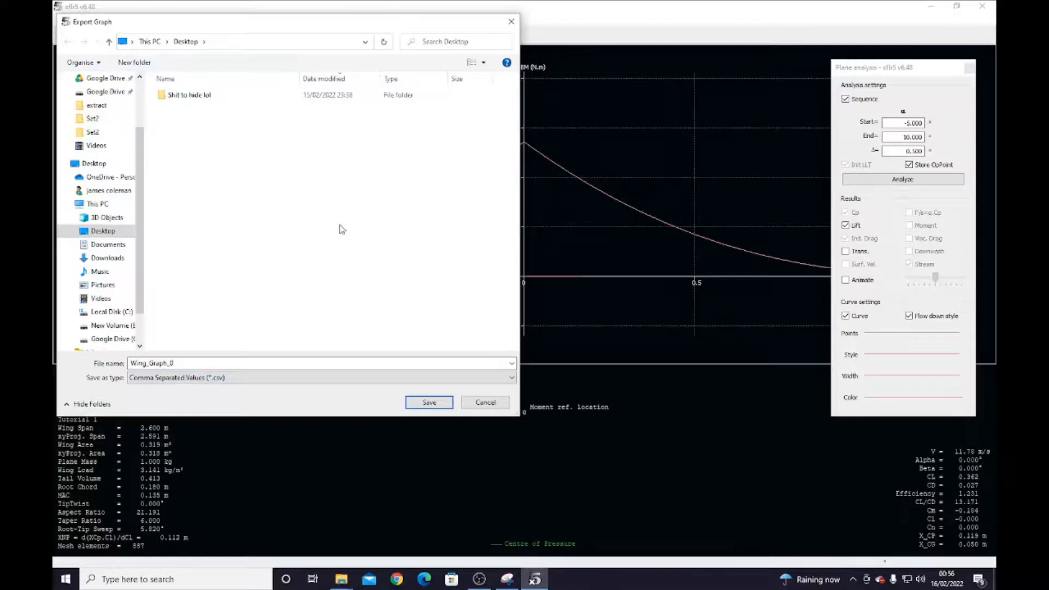
click(511, 22)
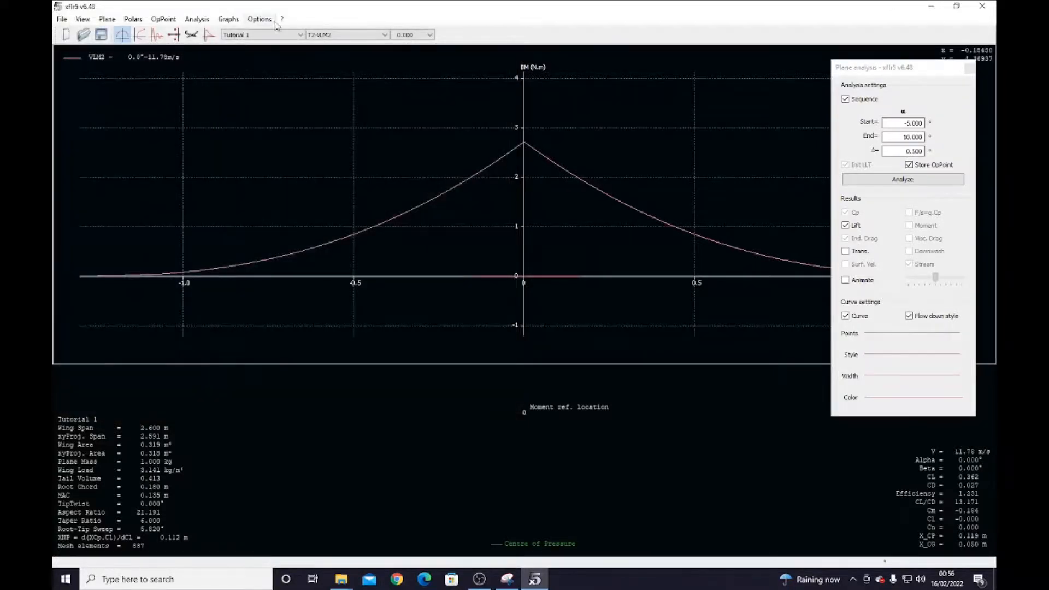
click(191, 36)
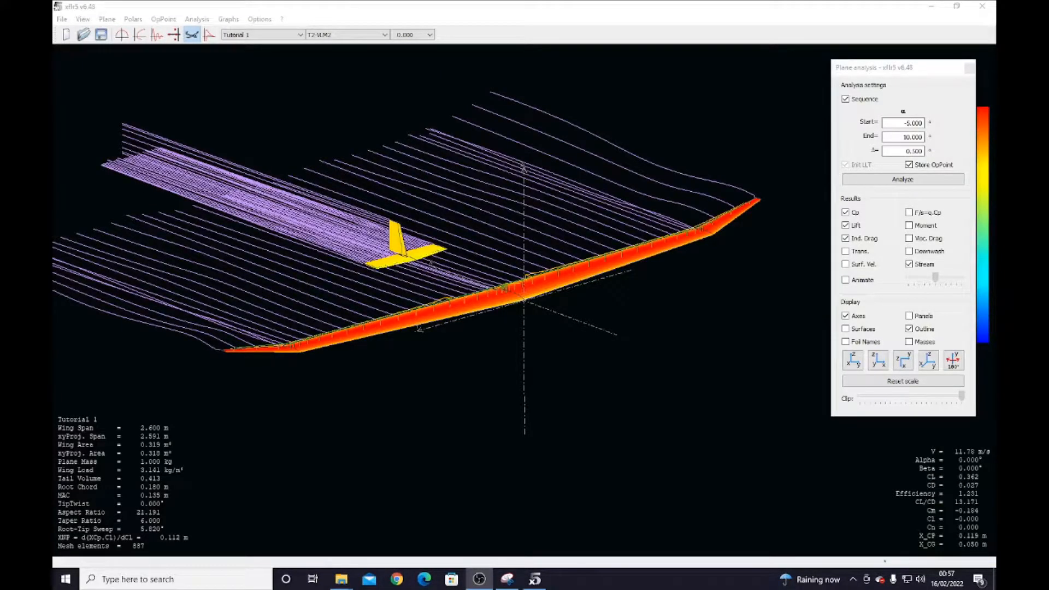
Show the polar graphs, browse the axis variables offered for the CL/CD versus speed graph, discard the settings and return to the 3D view
click(143, 42)
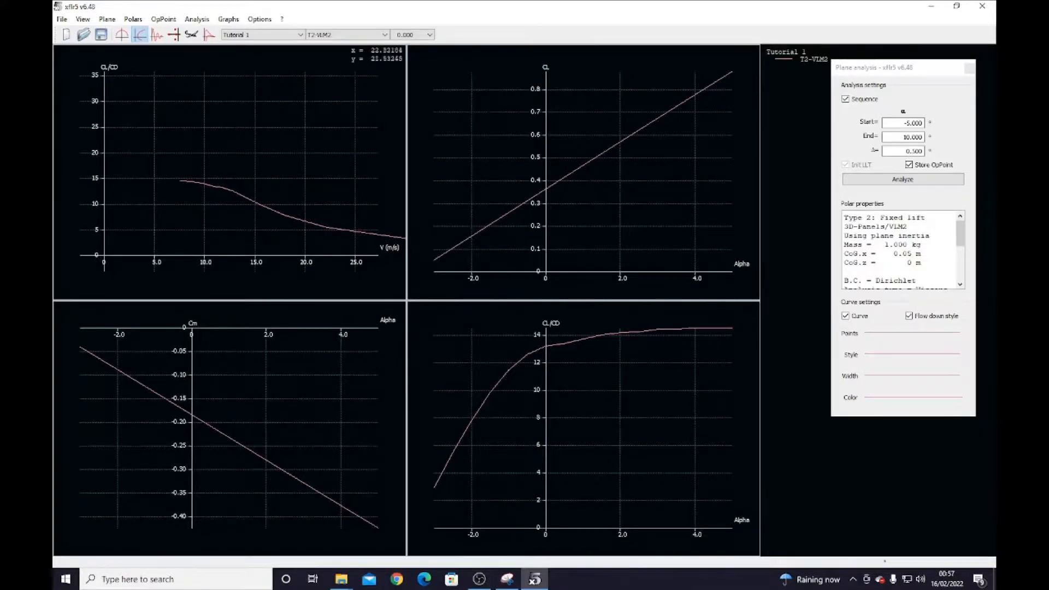
right_click(264, 62)
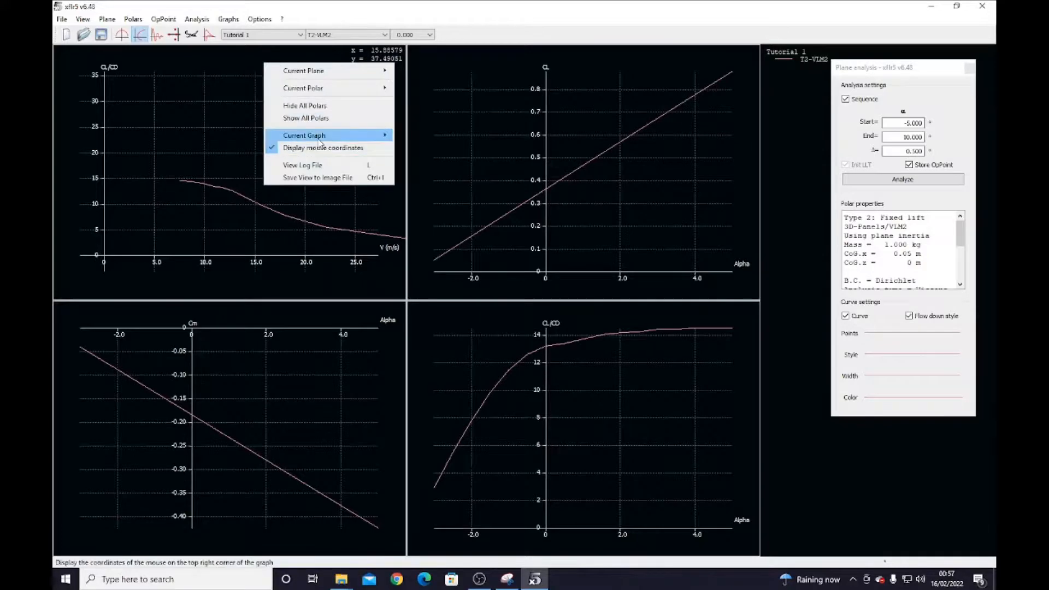
mouse_move(319, 135)
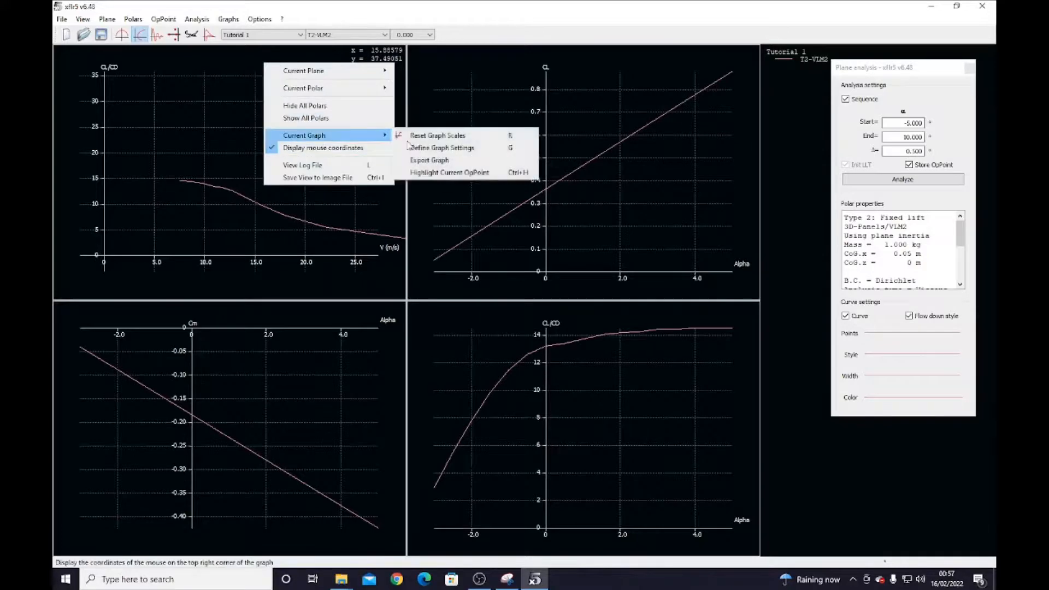
click(443, 148)
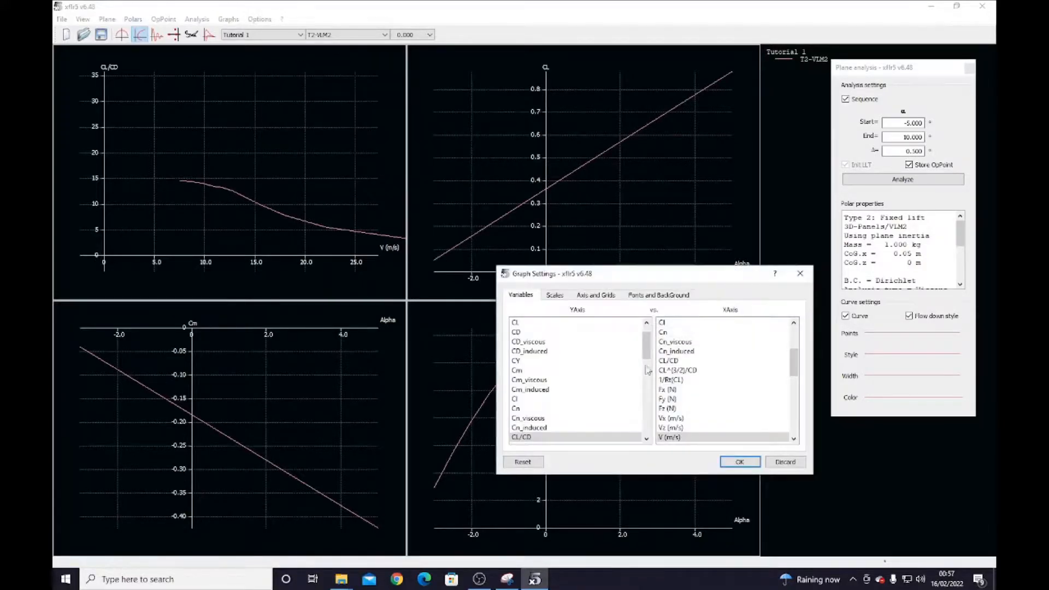
scroll(580, 382, down, 3)
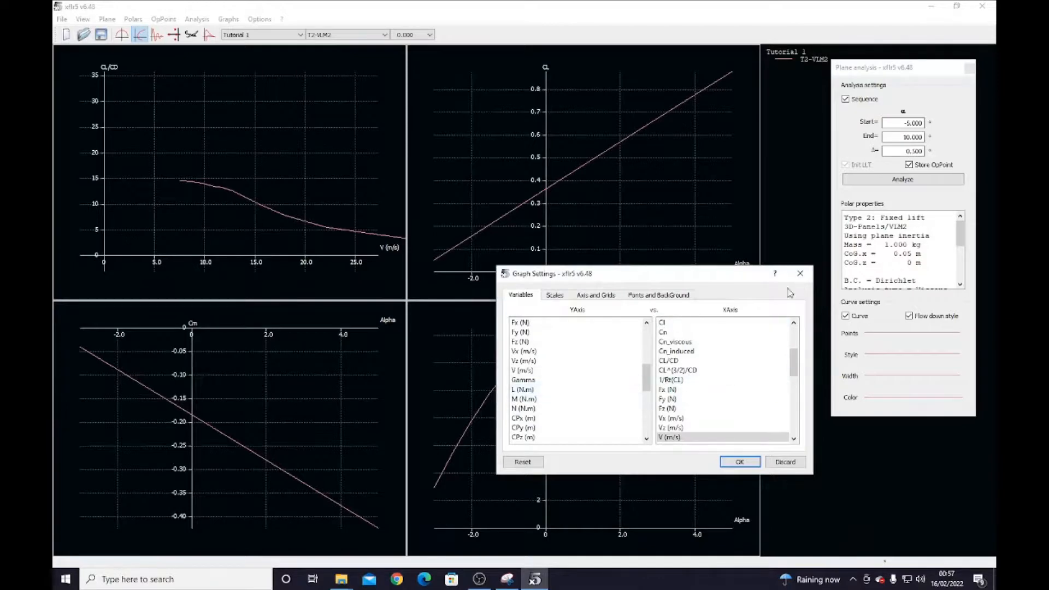
click(799, 273)
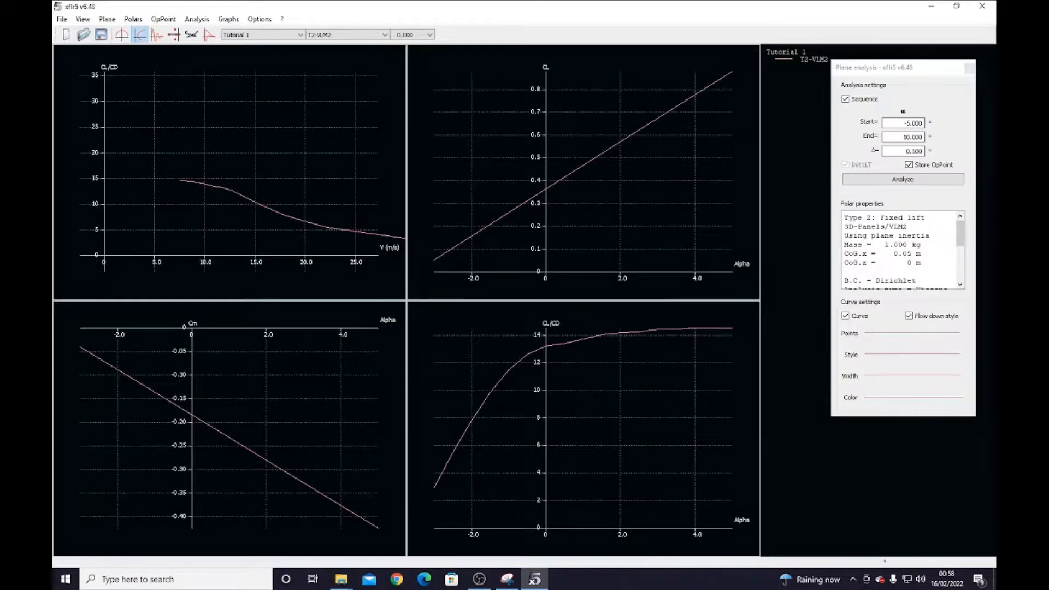
click(191, 35)
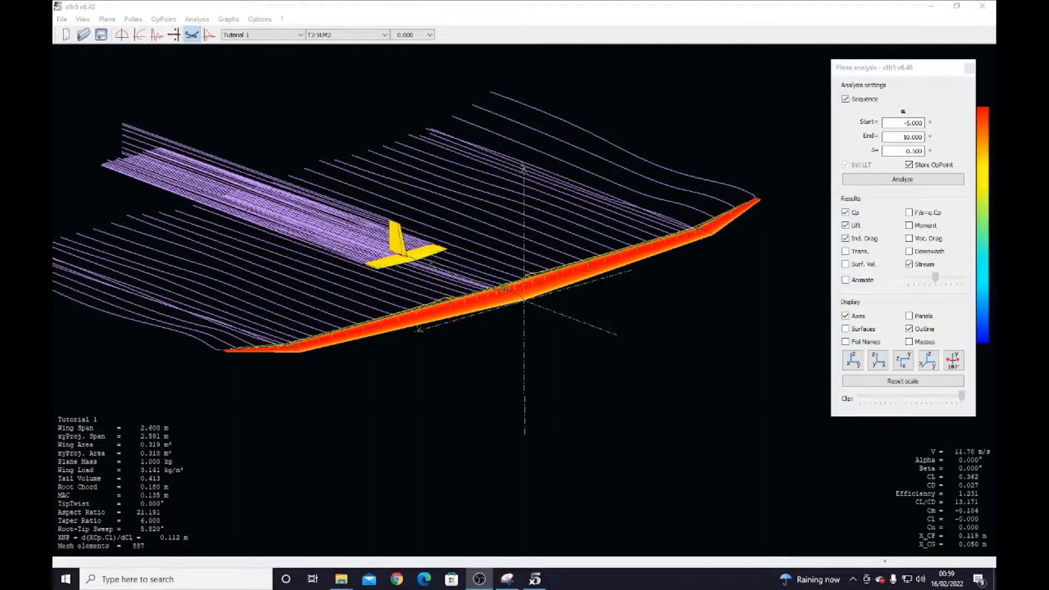
Define and save a stability analysis for Tutorial 1 with viscous analysis on and the elevator tilt gain set to 1
click(198, 20)
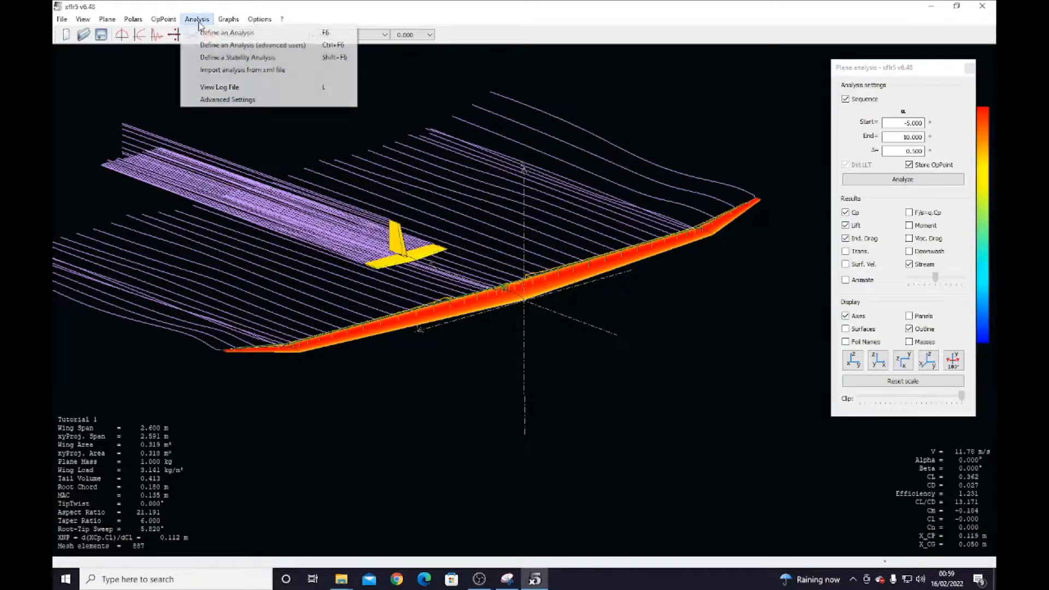
click(208, 65)
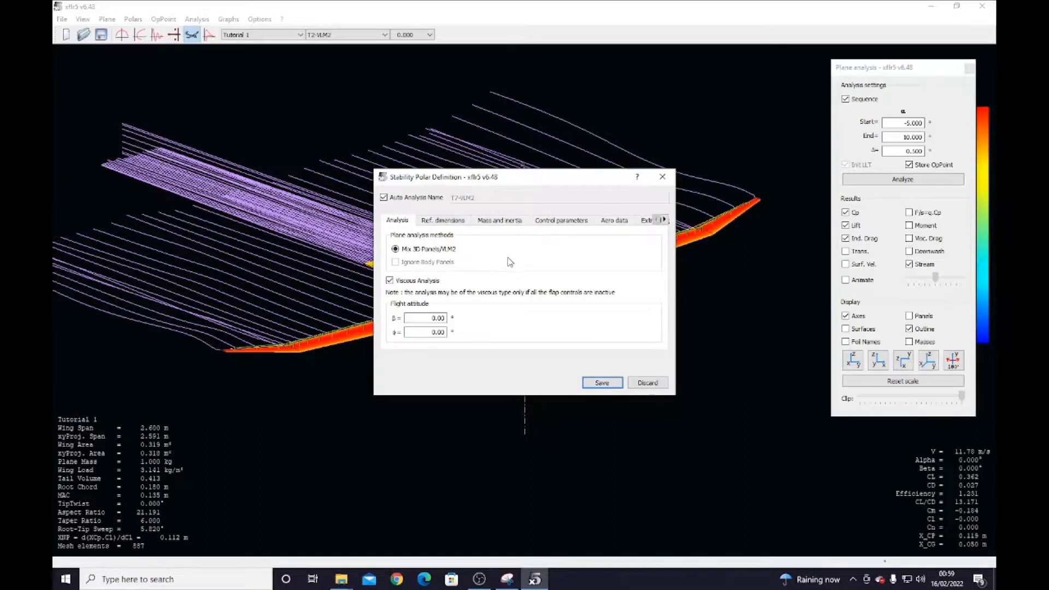
click(574, 220)
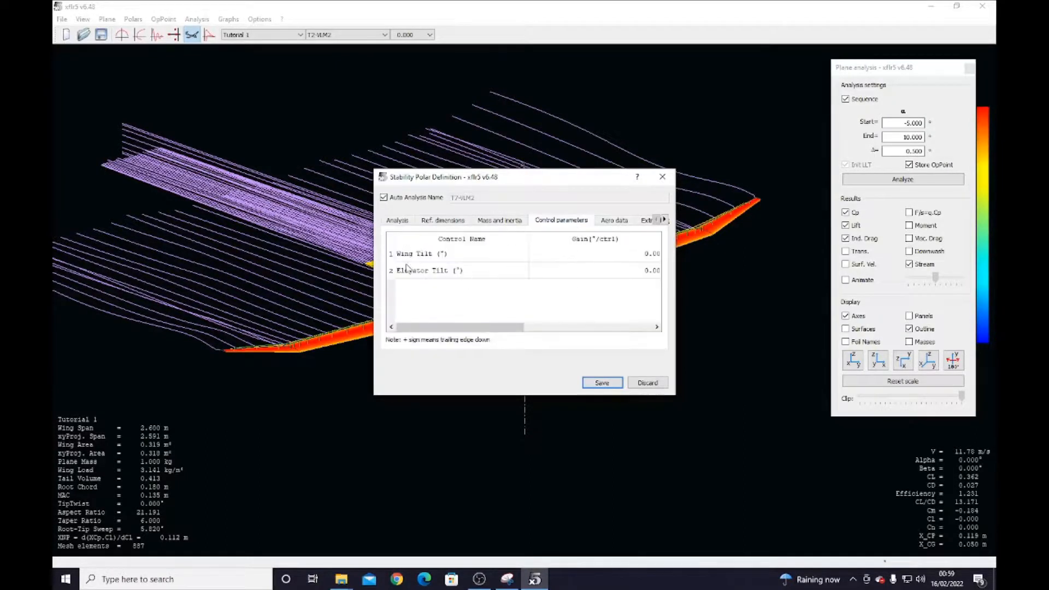
click(644, 271)
text(1)
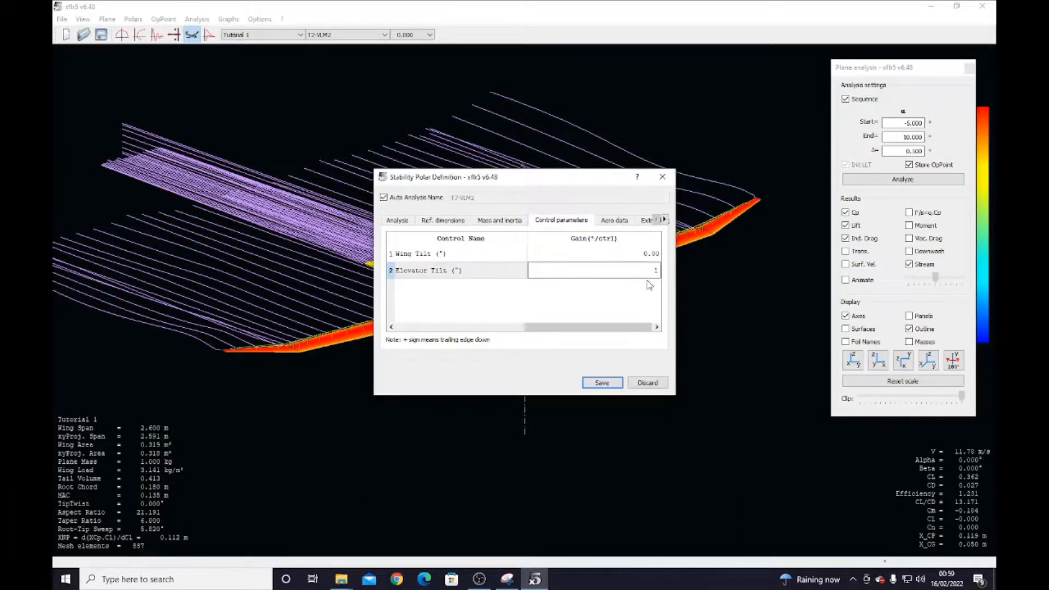
key(Return)
click(397, 220)
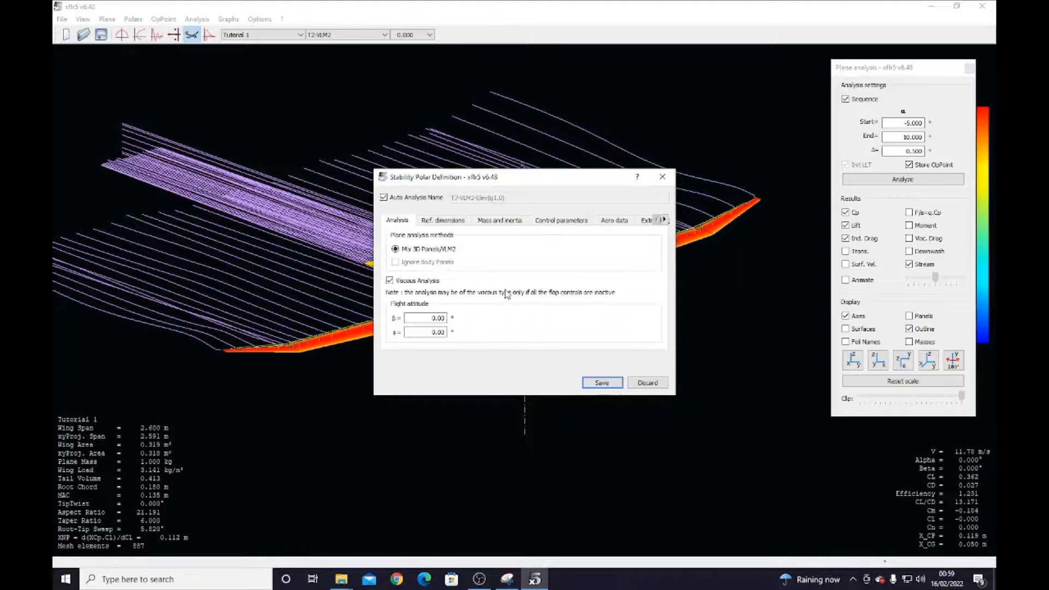
click(595, 382)
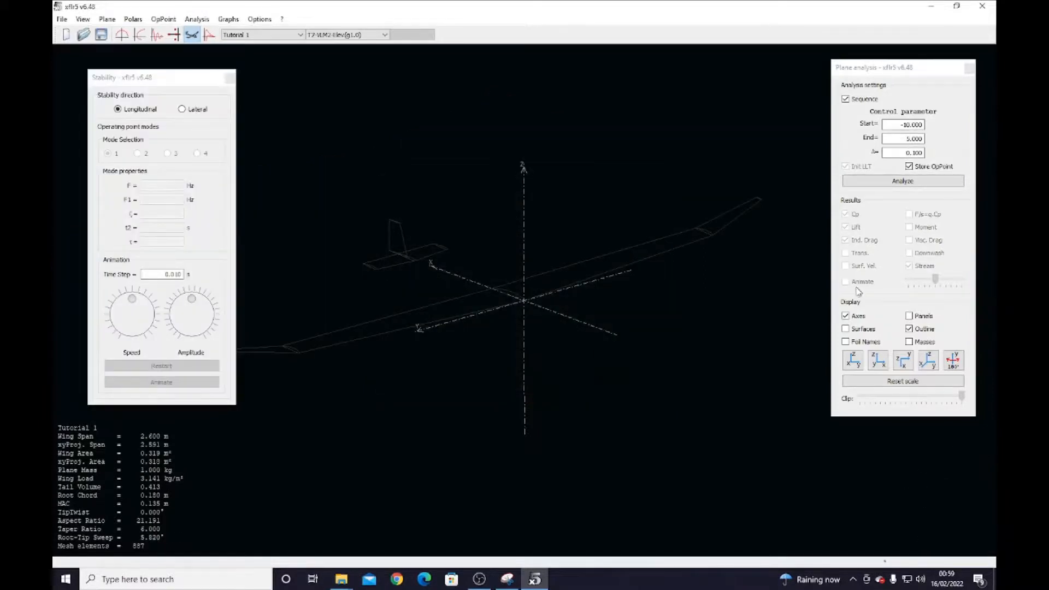
Turn on surface display for the plane and centre it in the 3D view, clear of the floating settings windows
click(846, 329)
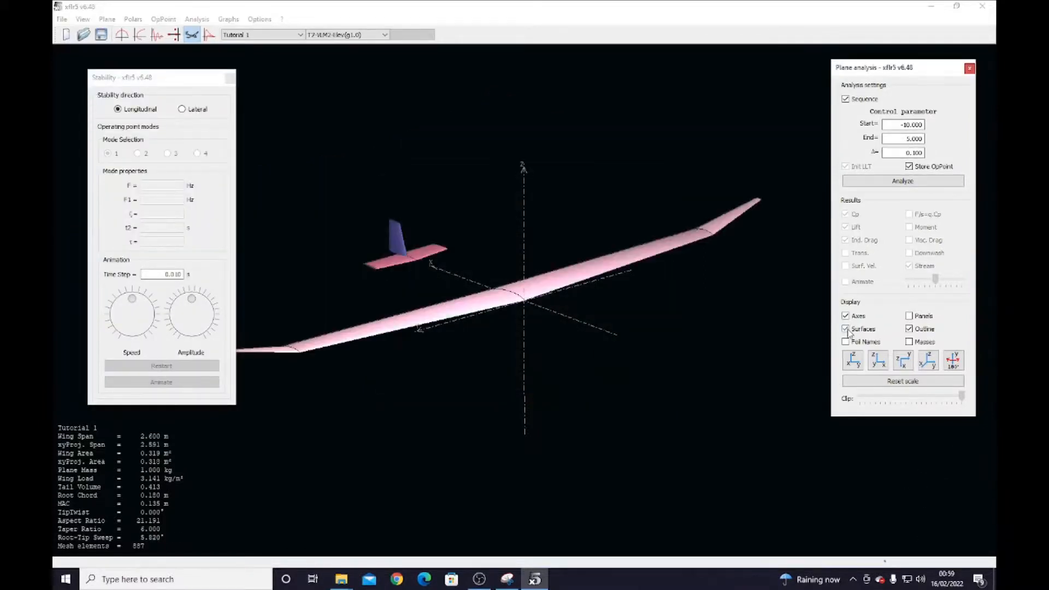
middle_drag(538, 339, 554, 341)
drag(518, 316, 569, 319)
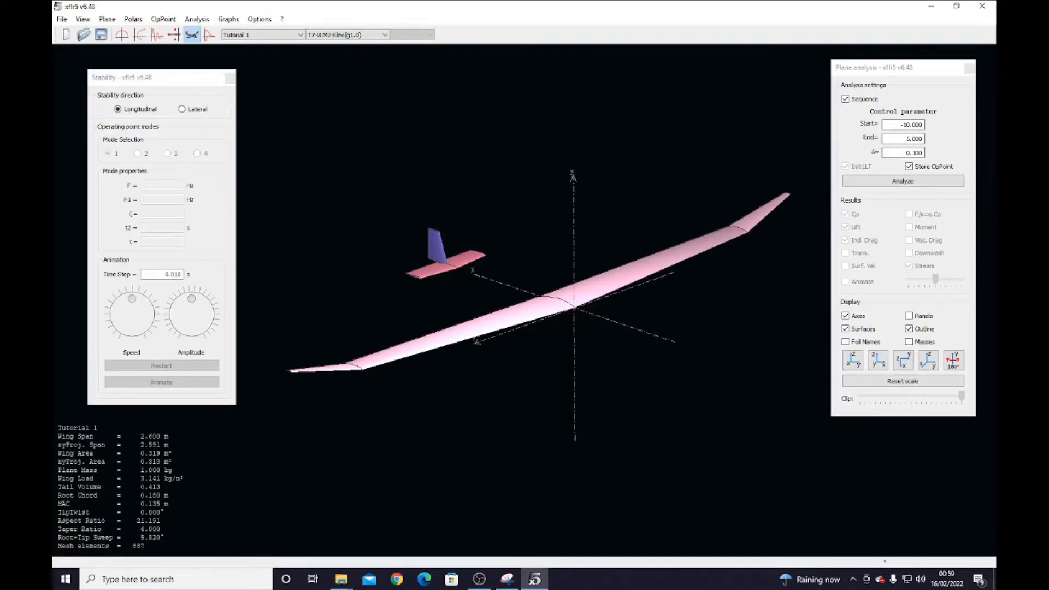
drag(897, 76, 878, 72)
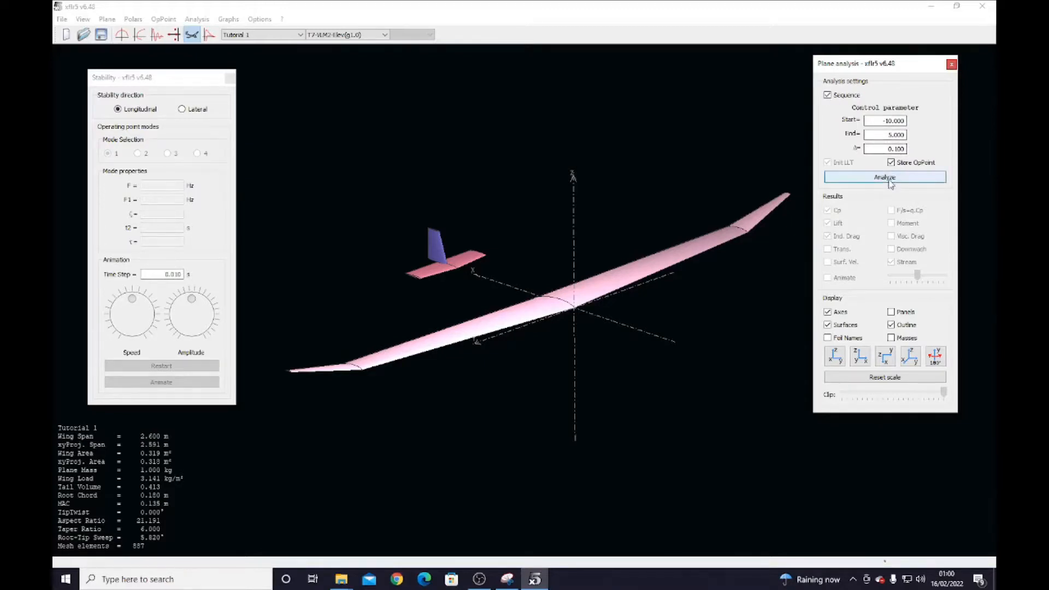
Run the stability analysis for control parameters from -10 to 5 in 0.1 increments, read through the log and close it
click(888, 182)
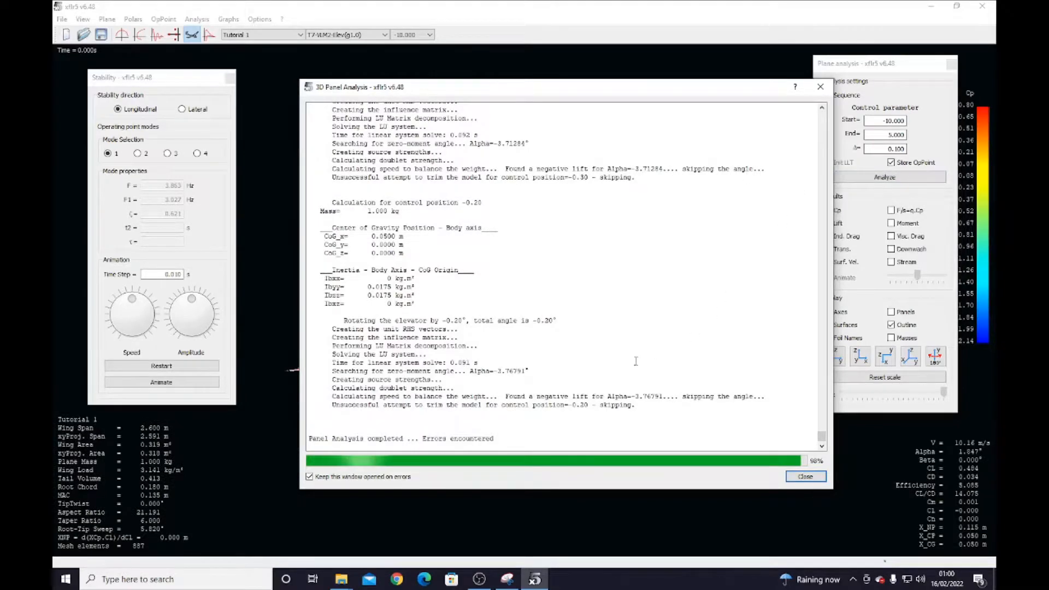
scroll(542, 192, up, 5)
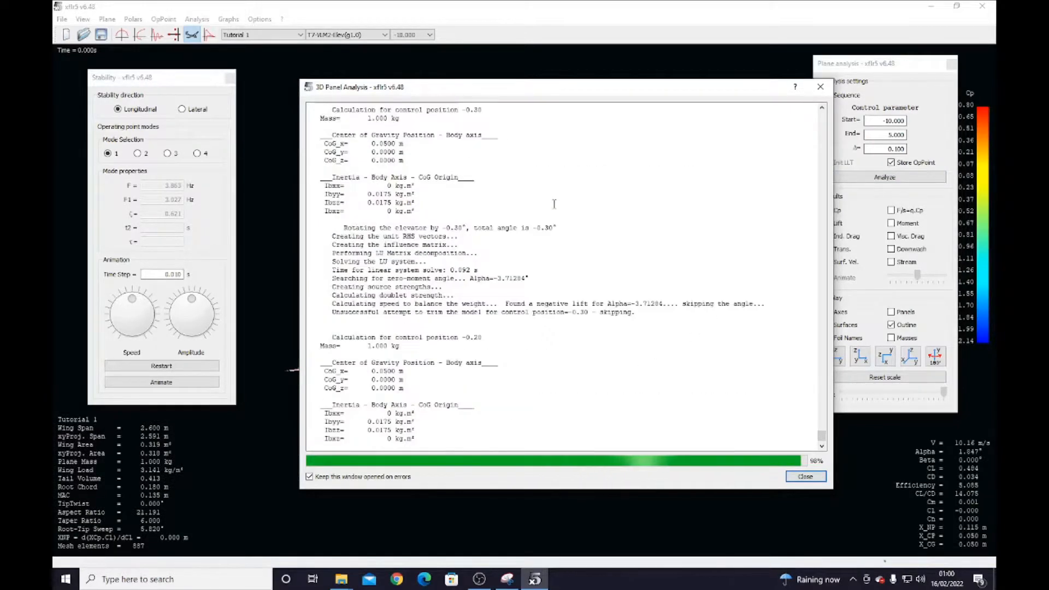
scroll(504, 320, down, 5)
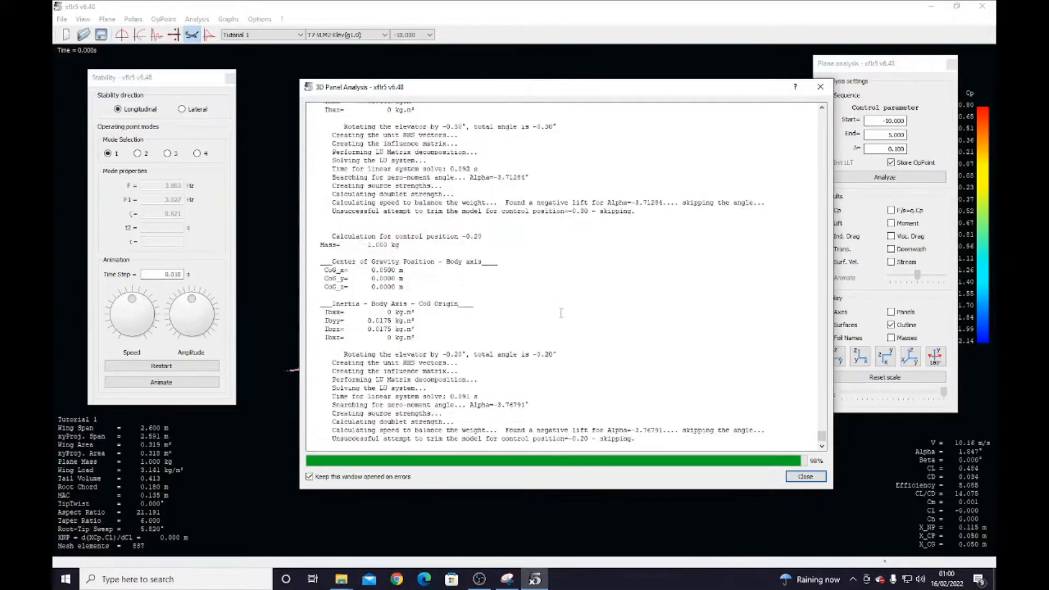
click(809, 477)
Hide the induced drag, lift and Cp results on the plane
click(844, 238)
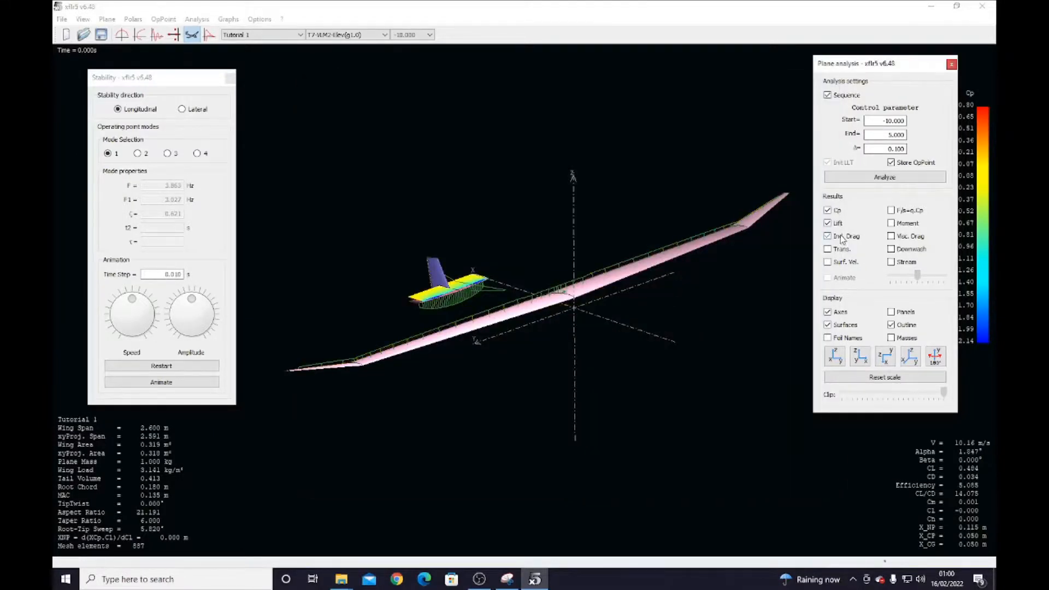
click(836, 224)
click(834, 212)
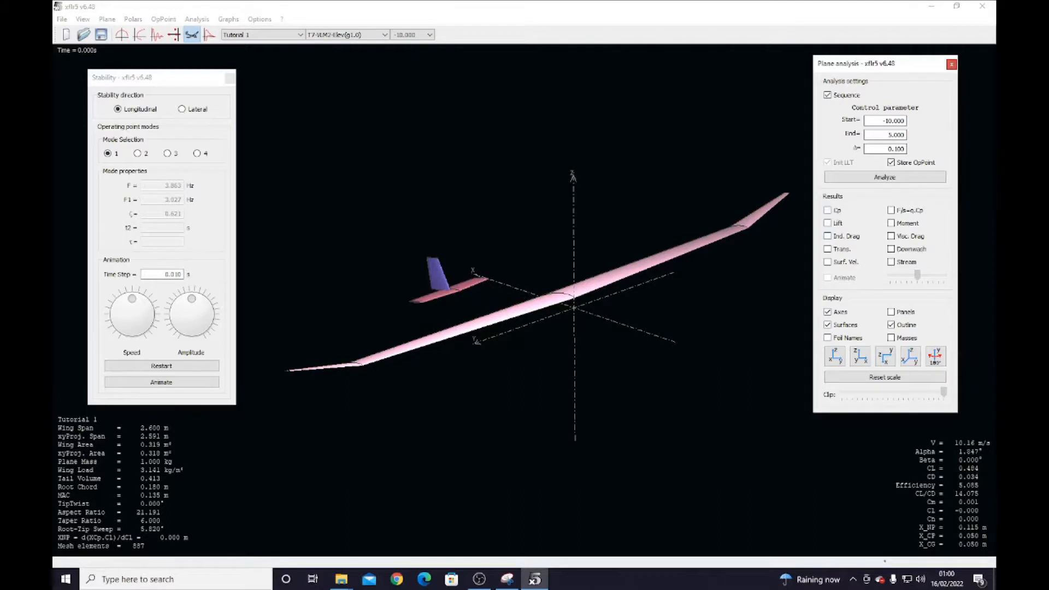
Animate longitudinal stability mode 1, raising the amplitude slightly and increasing the speed before replaying it
drag(615, 429, 469, 404)
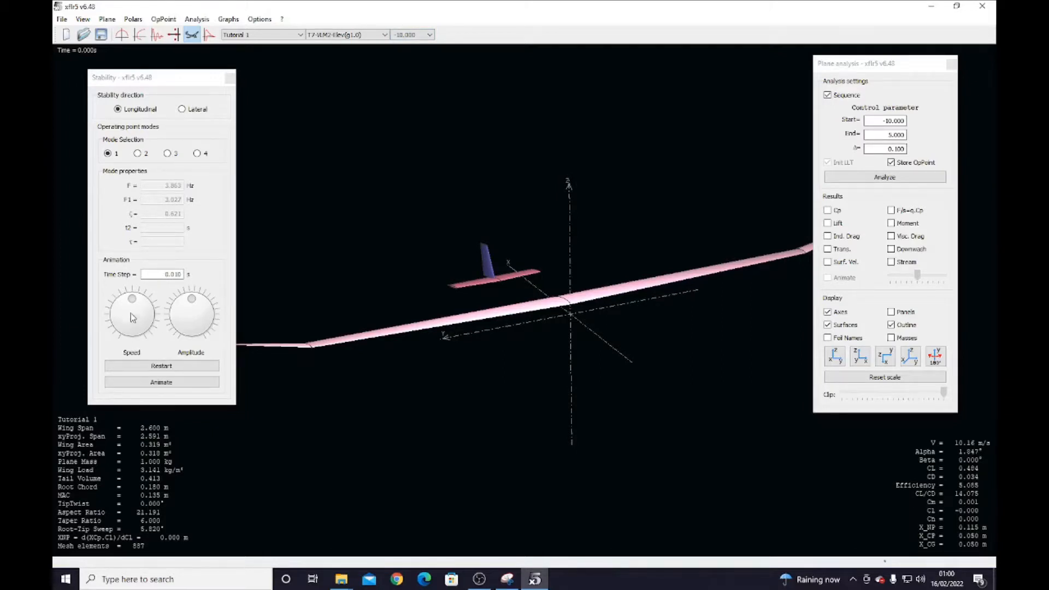
mouse_move(132, 300)
mouse_down()
mouse_move(140, 327)
mouse_move(115, 314)
mouse_move(138, 301)
mouse_move(208, 336)
mouse_move(202, 303)
mouse_move(150, 322)
mouse_move(133, 298)
mouse_up()
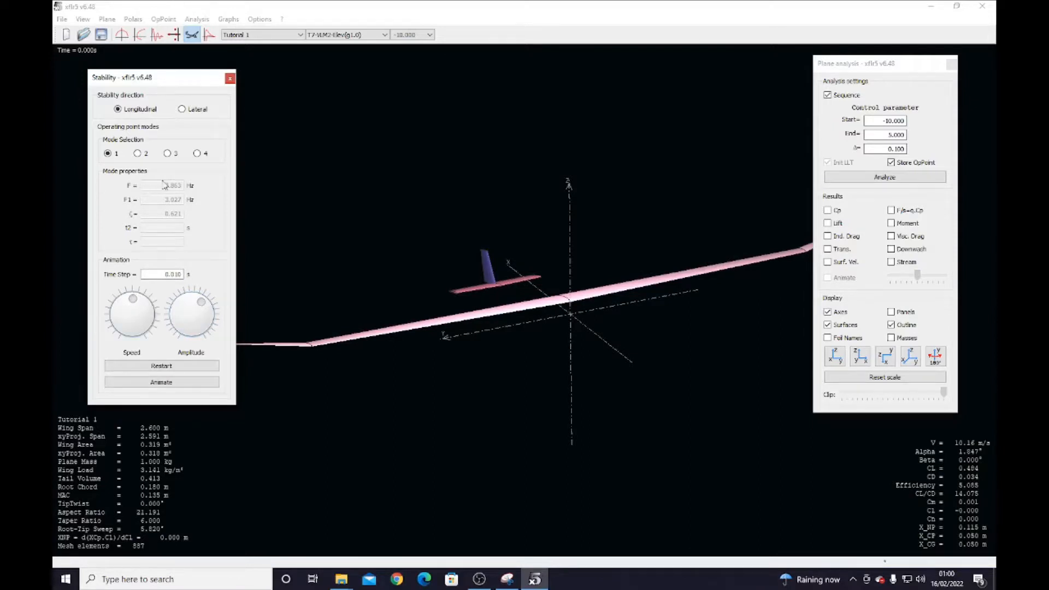
click(160, 384)
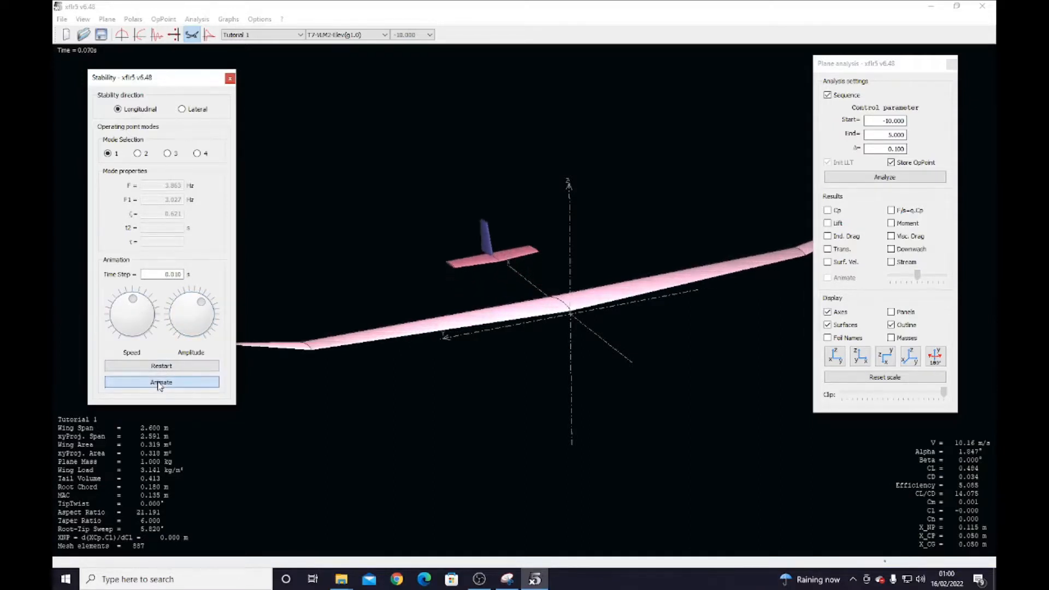
middle_drag(504, 396, 579, 356)
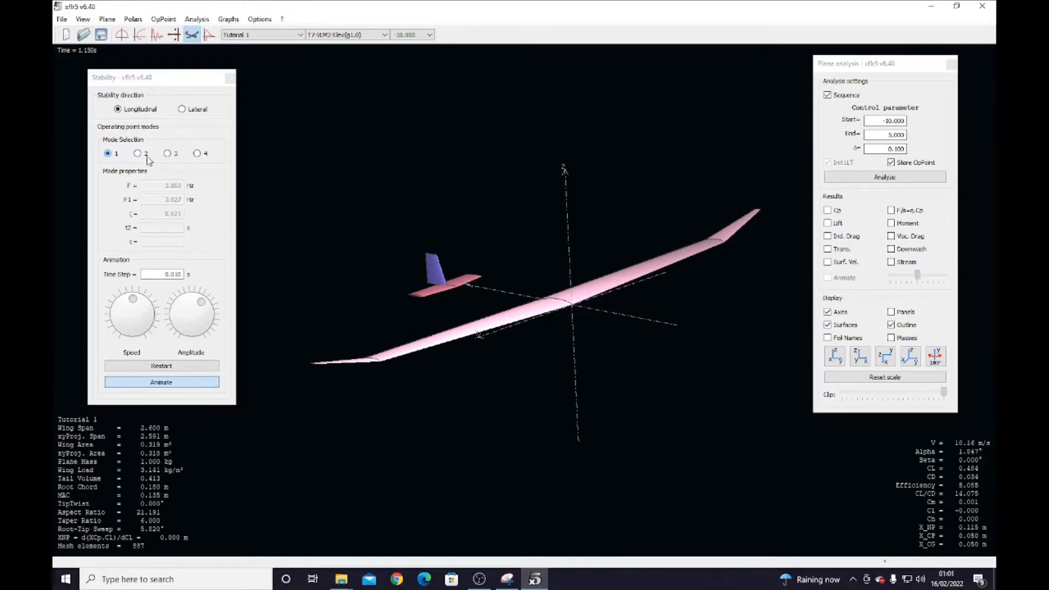
click(147, 315)
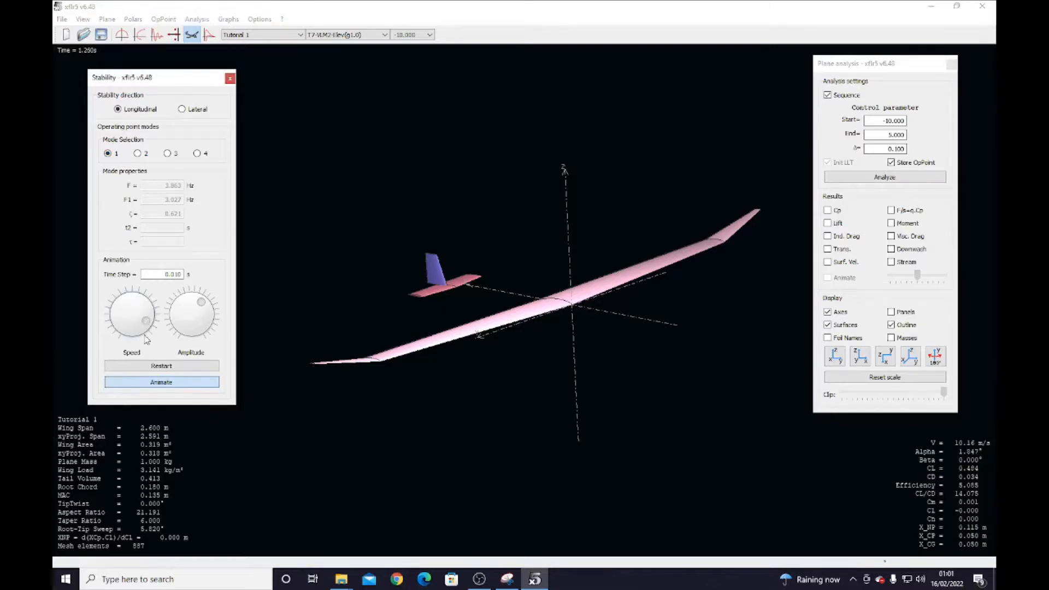
click(162, 383)
click(153, 384)
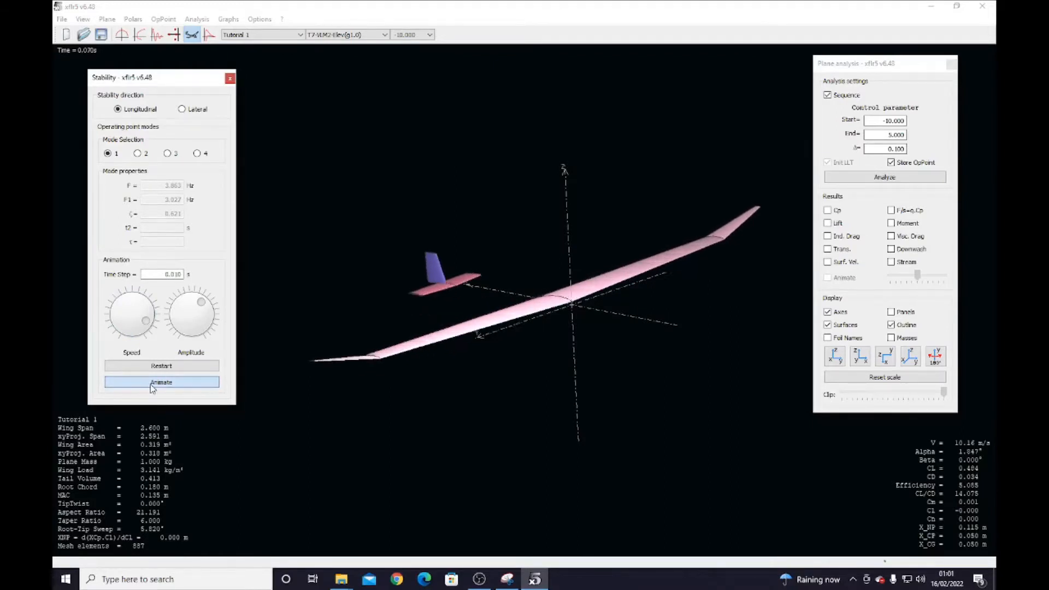
click(179, 383)
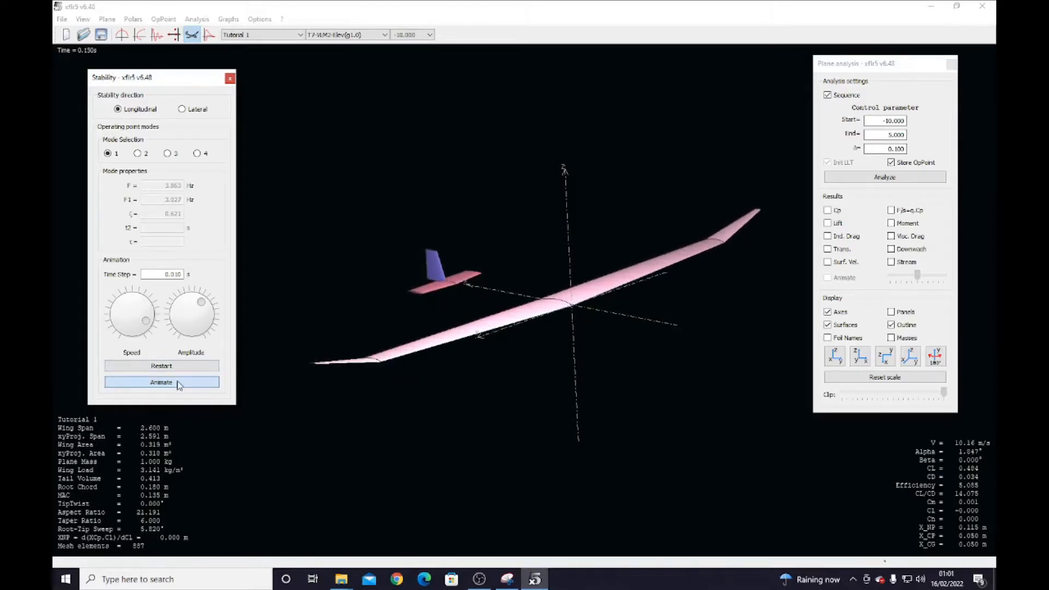
Animate longitudinal modes 2, 3 and 4 in turn, examining the mode 3 motion from the side, front and an oblique angle
click(138, 155)
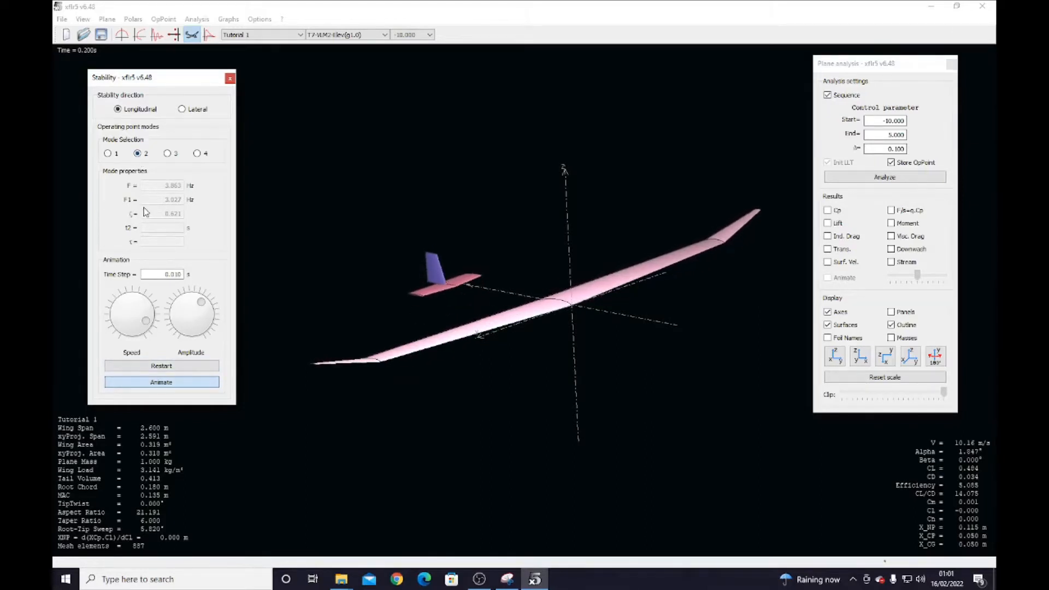
click(156, 384)
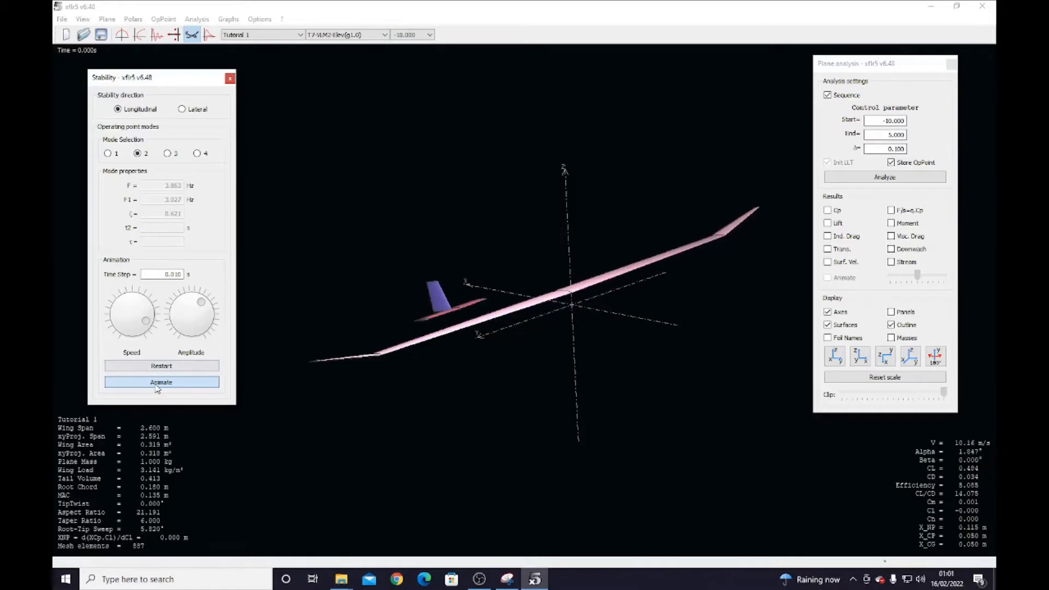
click(167, 153)
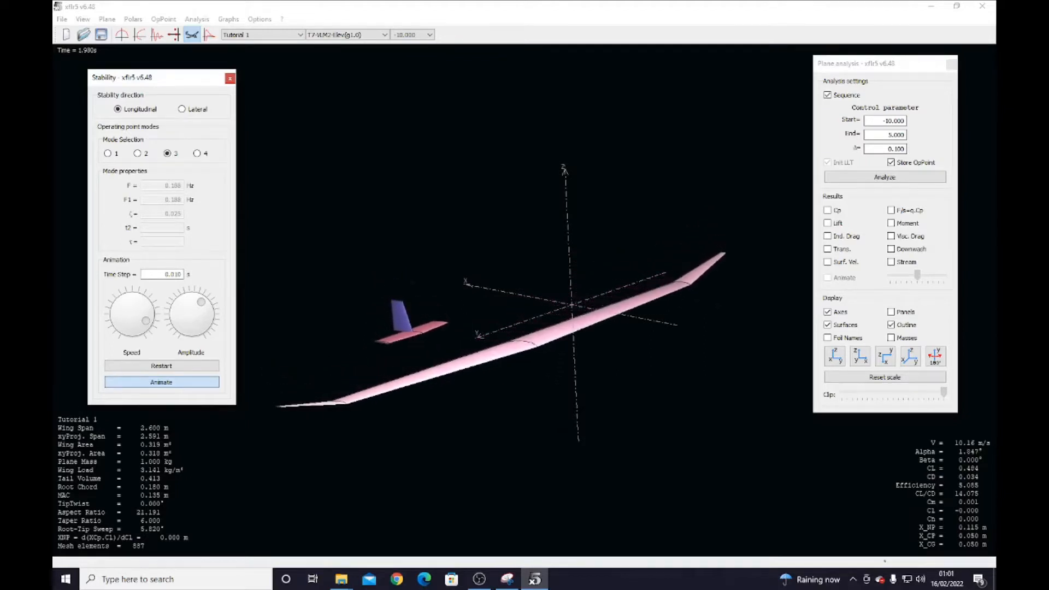
middle_drag(555, 437, 621, 398)
middle_drag(506, 246, 578, 235)
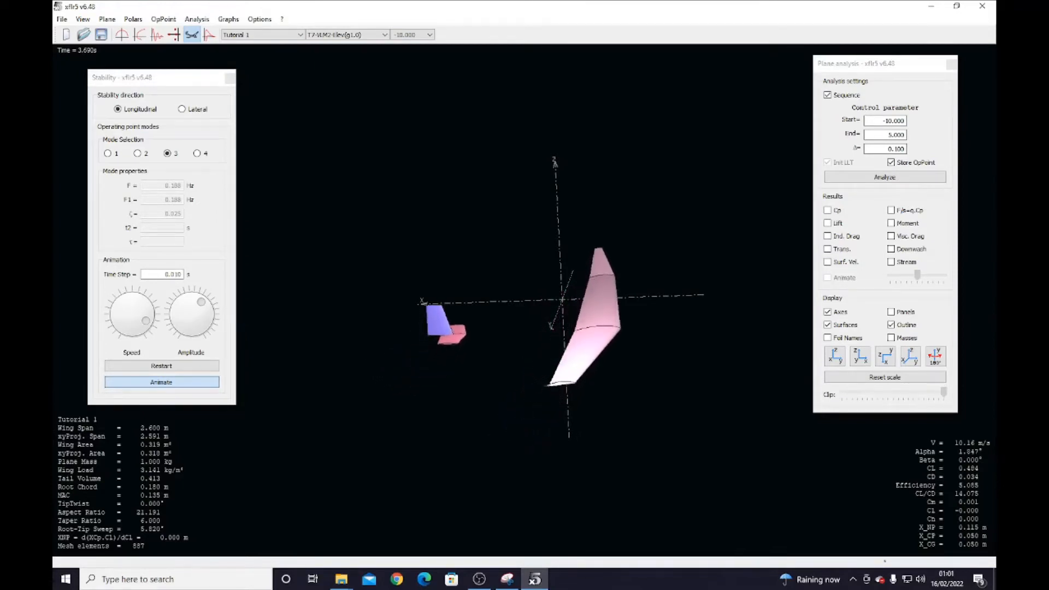
middle_drag(615, 376, 529, 202)
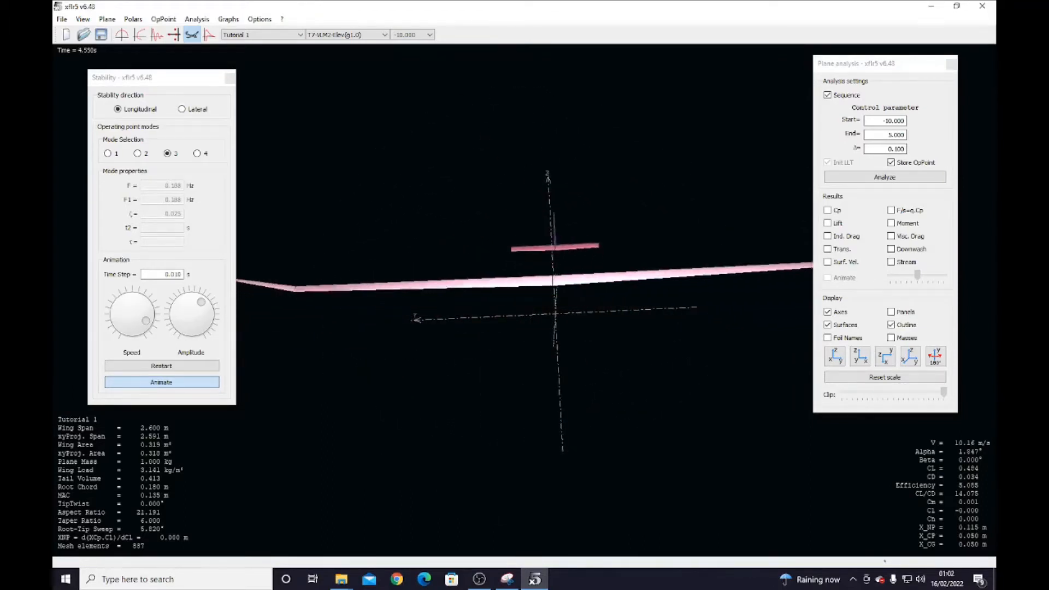
middle_drag(511, 344, 606, 377)
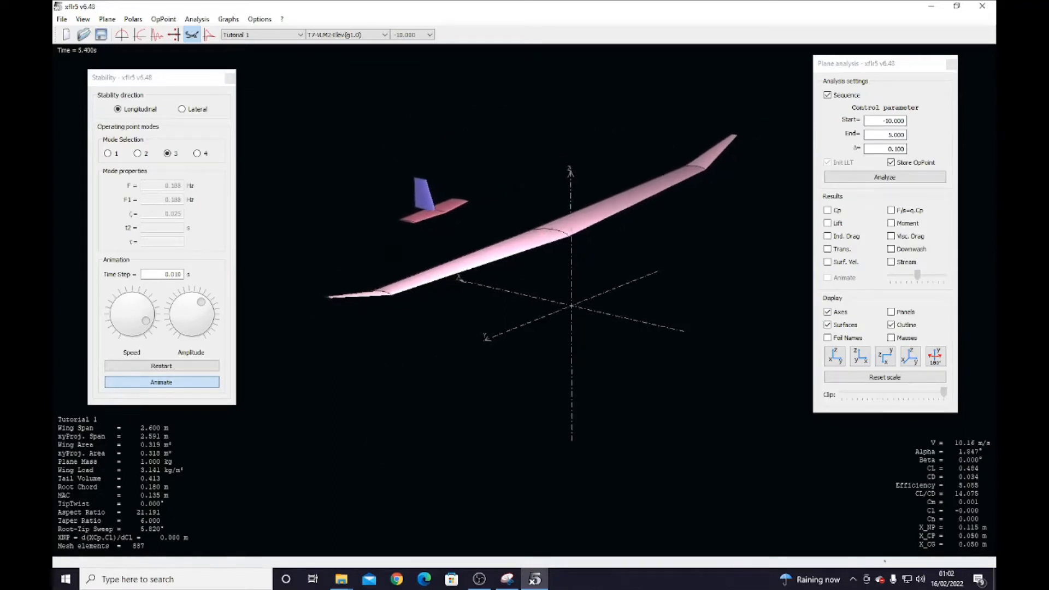
click(197, 153)
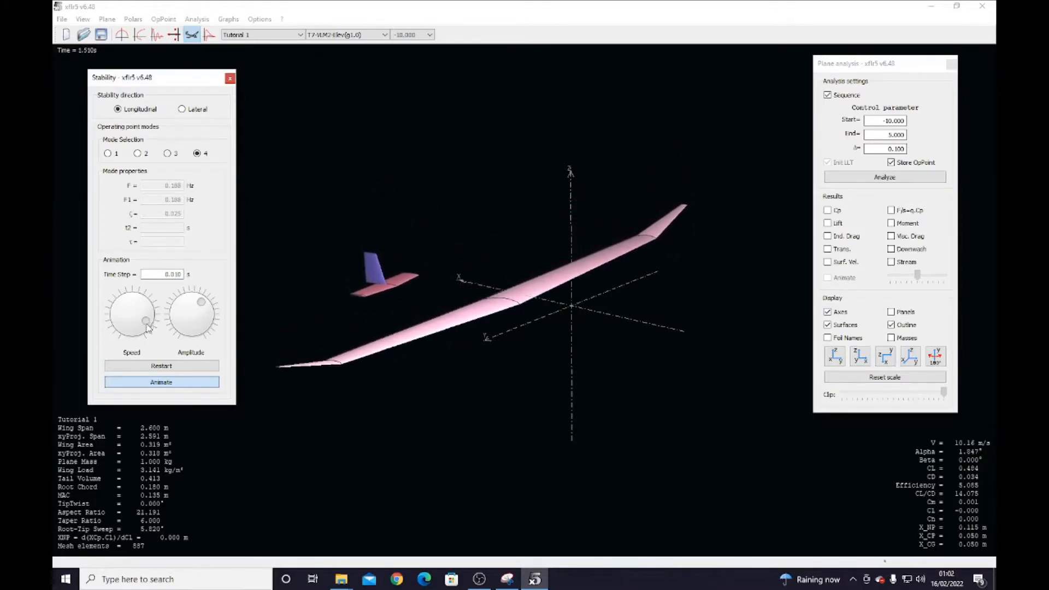
Increase the animation speed for longitudinal mode 4, switch to lateral stability mode 1 and slow its animation down
drag(147, 321, 137, 331)
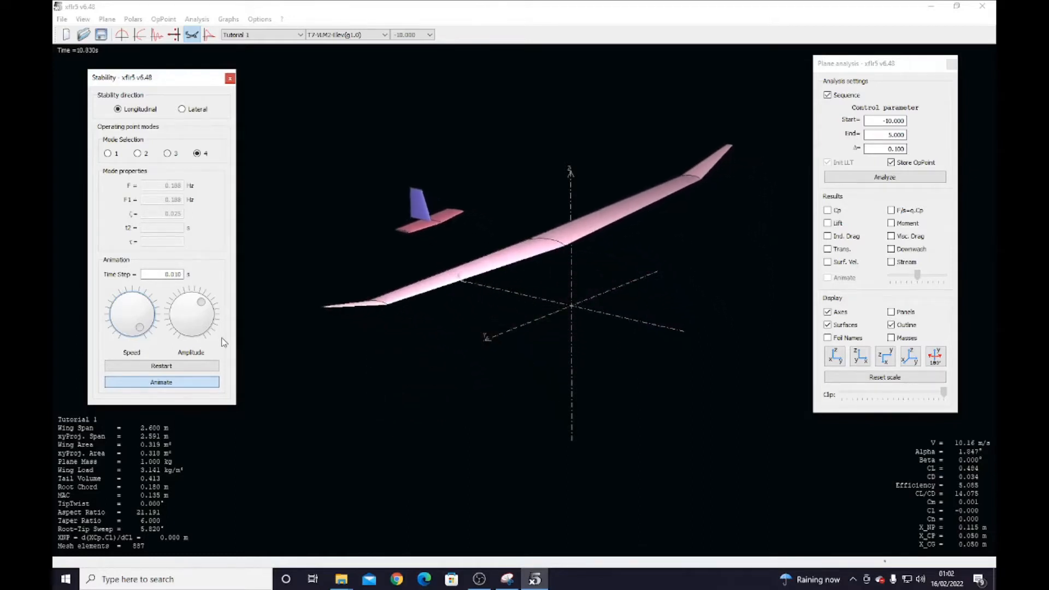
click(108, 154)
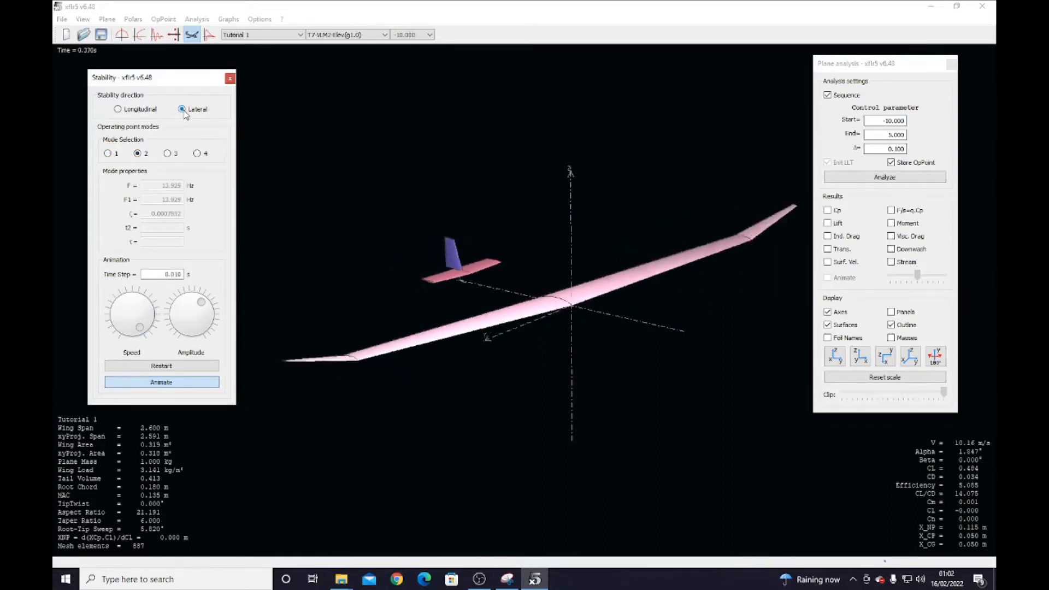
drag(609, 334, 577, 377)
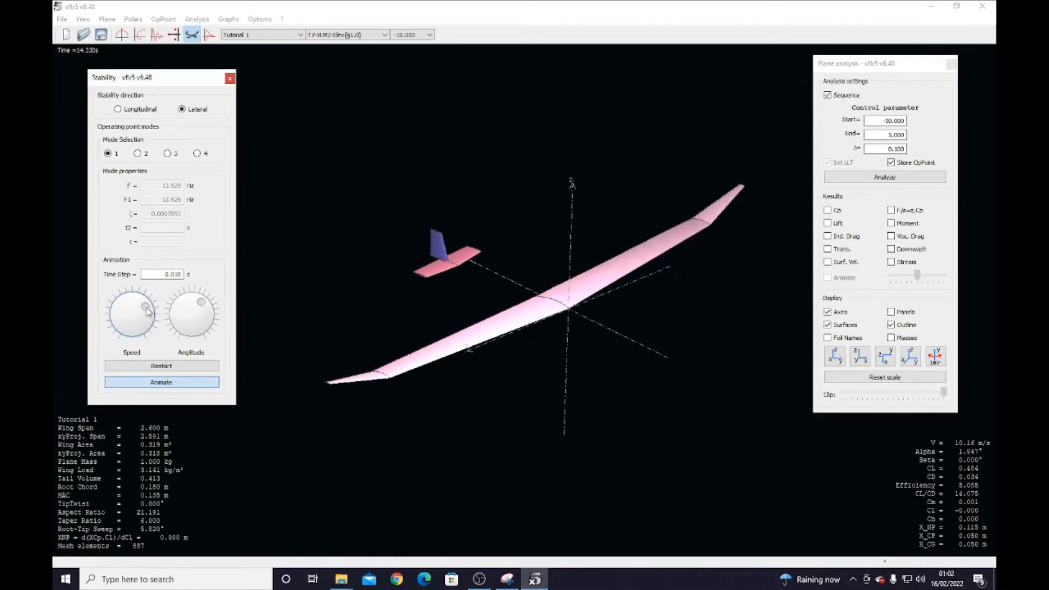
Examine the slowed lateral mode 1 motion from the side, the front and an oblique angle
middle_drag(379, 257, 490, 199)
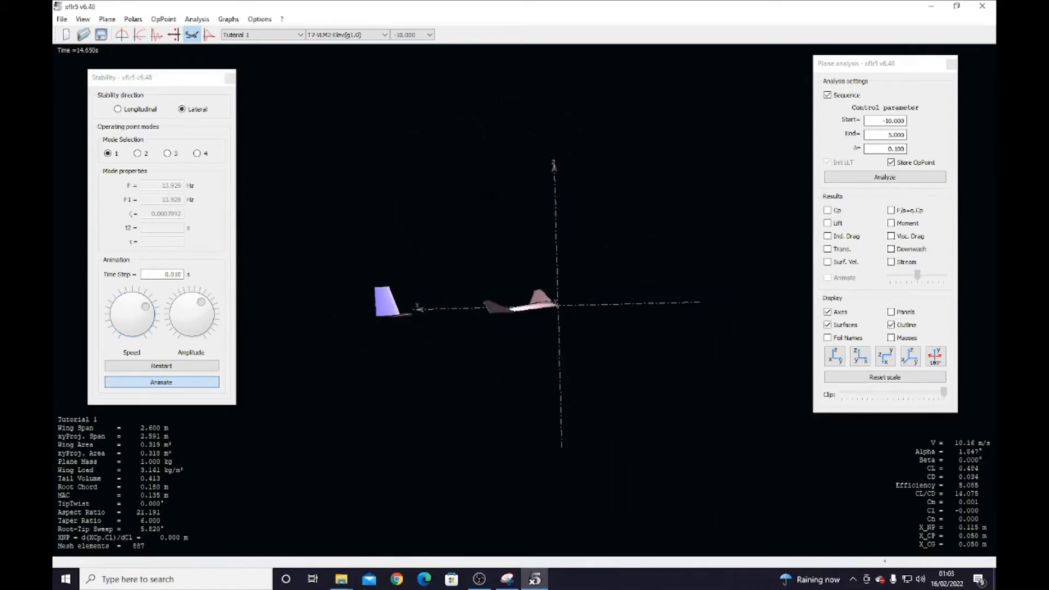
middle_drag(635, 326, 484, 375)
middle_drag(606, 246, 557, 244)
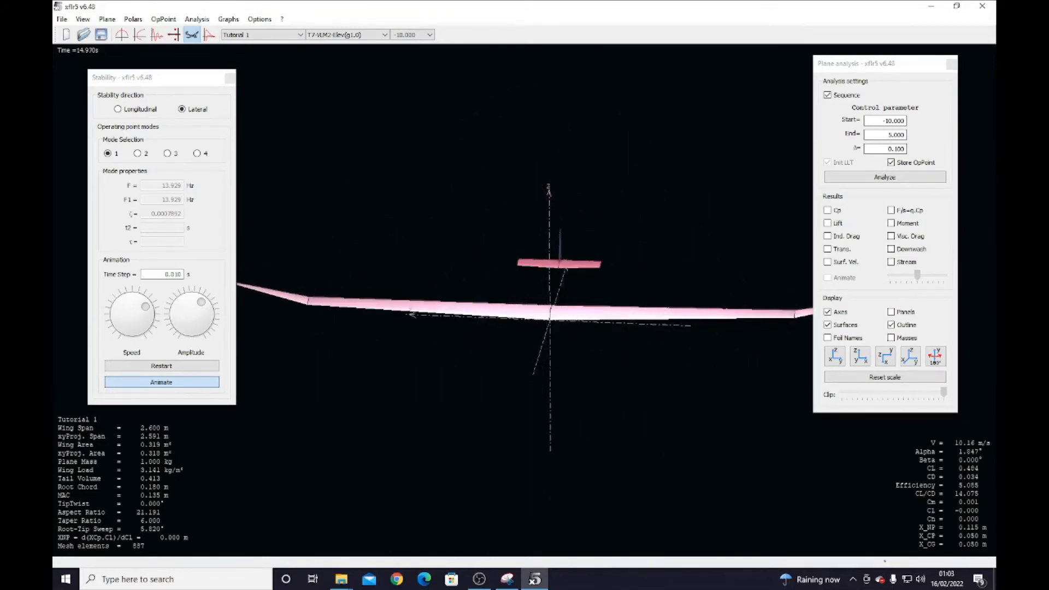
middle_drag(568, 415, 566, 377)
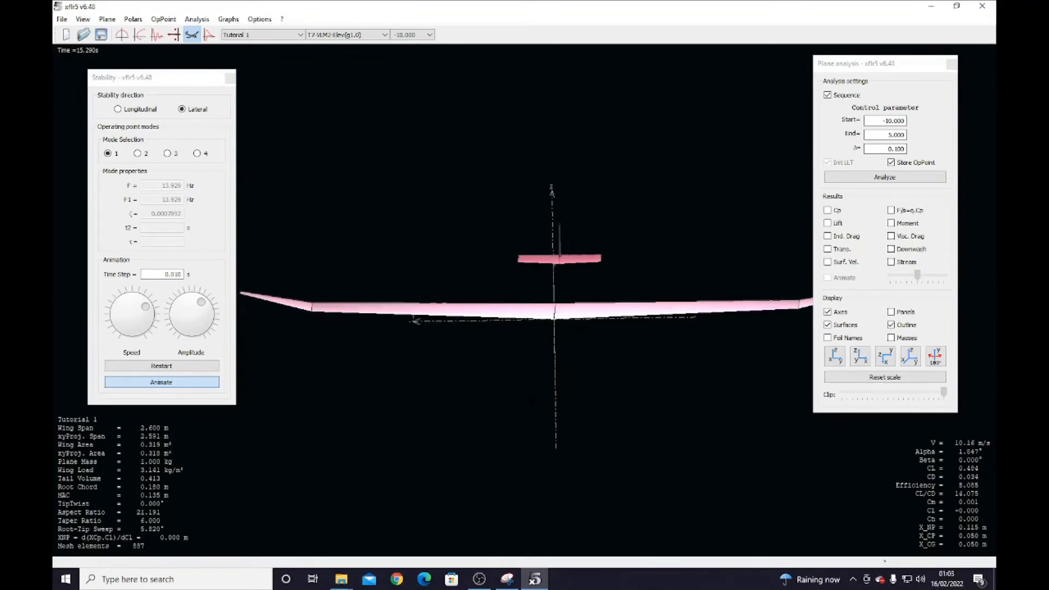
middle_drag(533, 401, 650, 408)
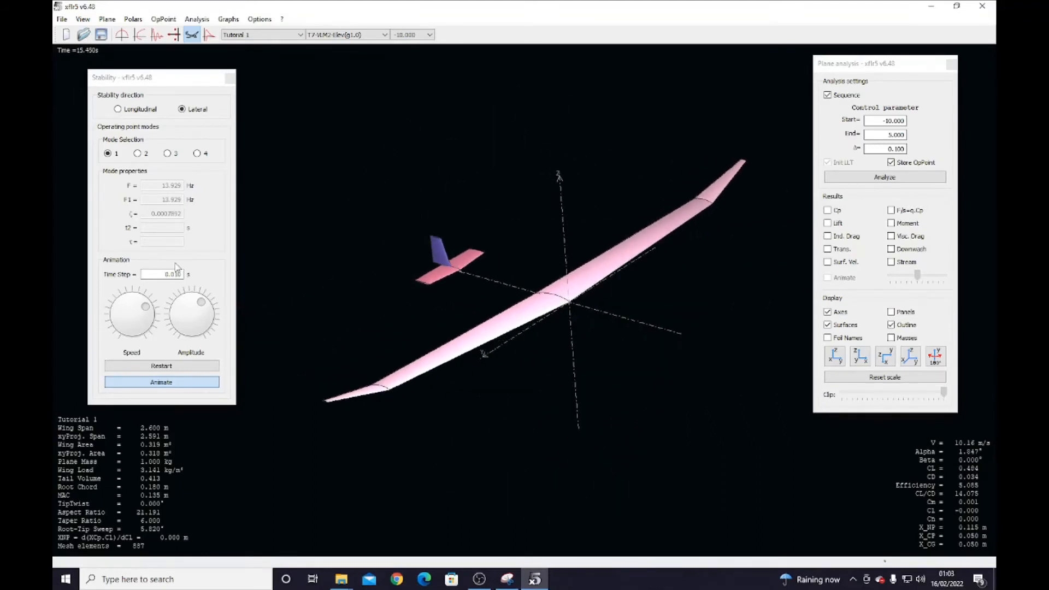
Animate lateral modes 2, 3 and 4 in turn and return to mode 2
click(137, 154)
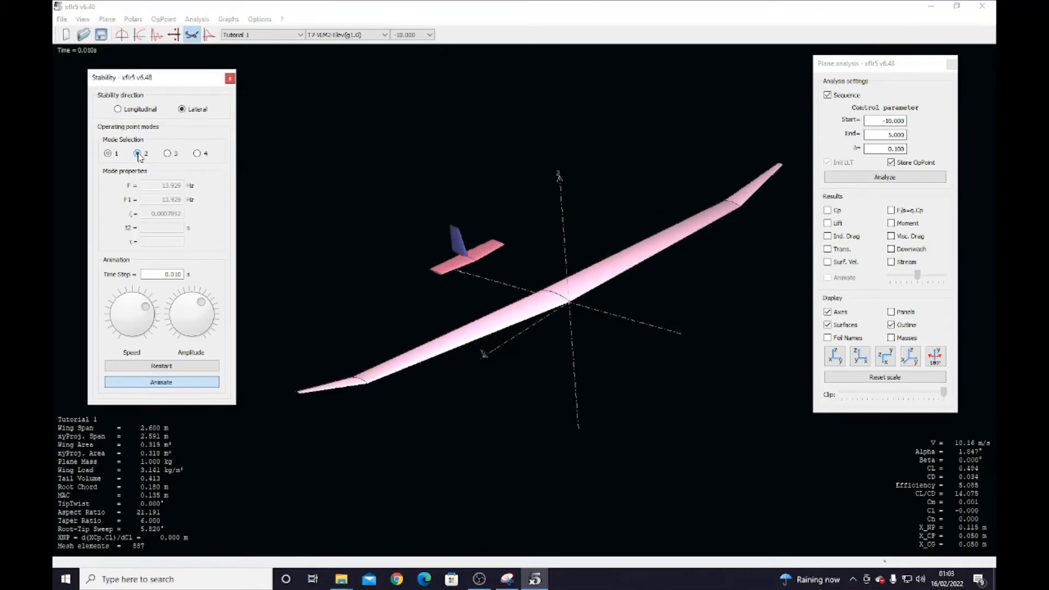
click(168, 154)
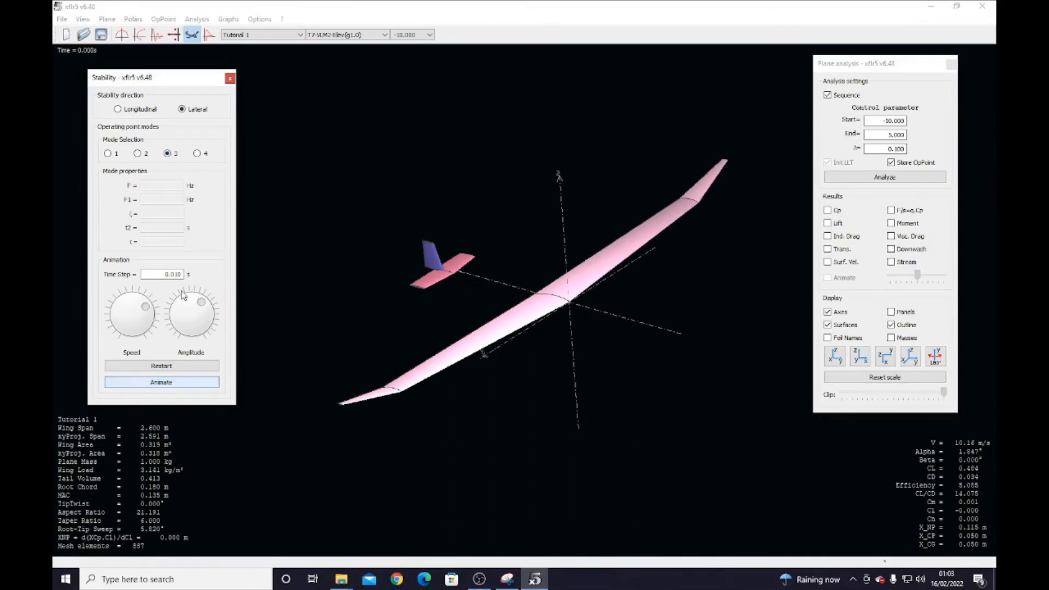
click(139, 154)
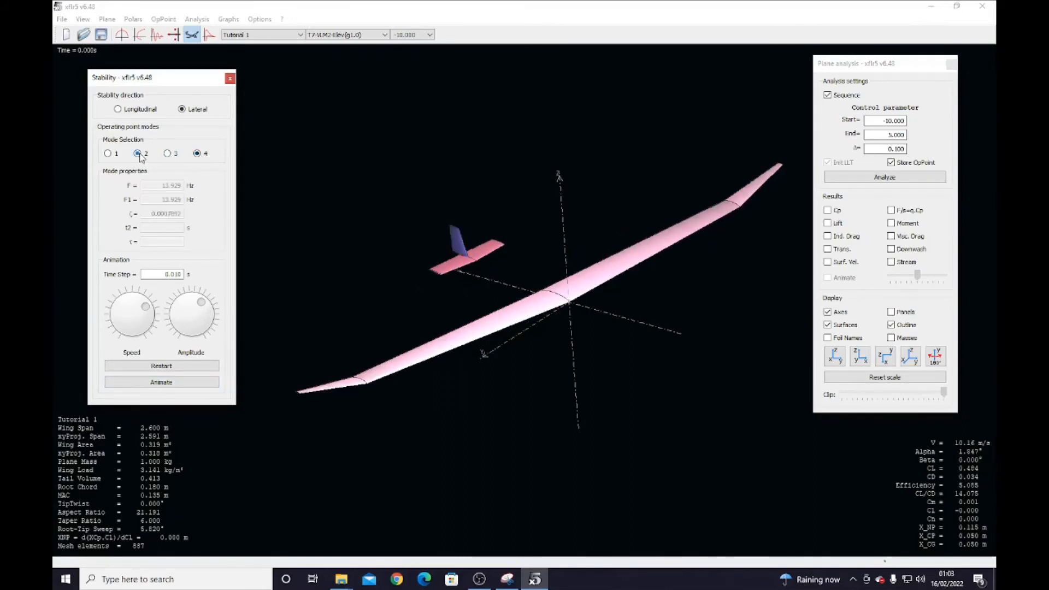